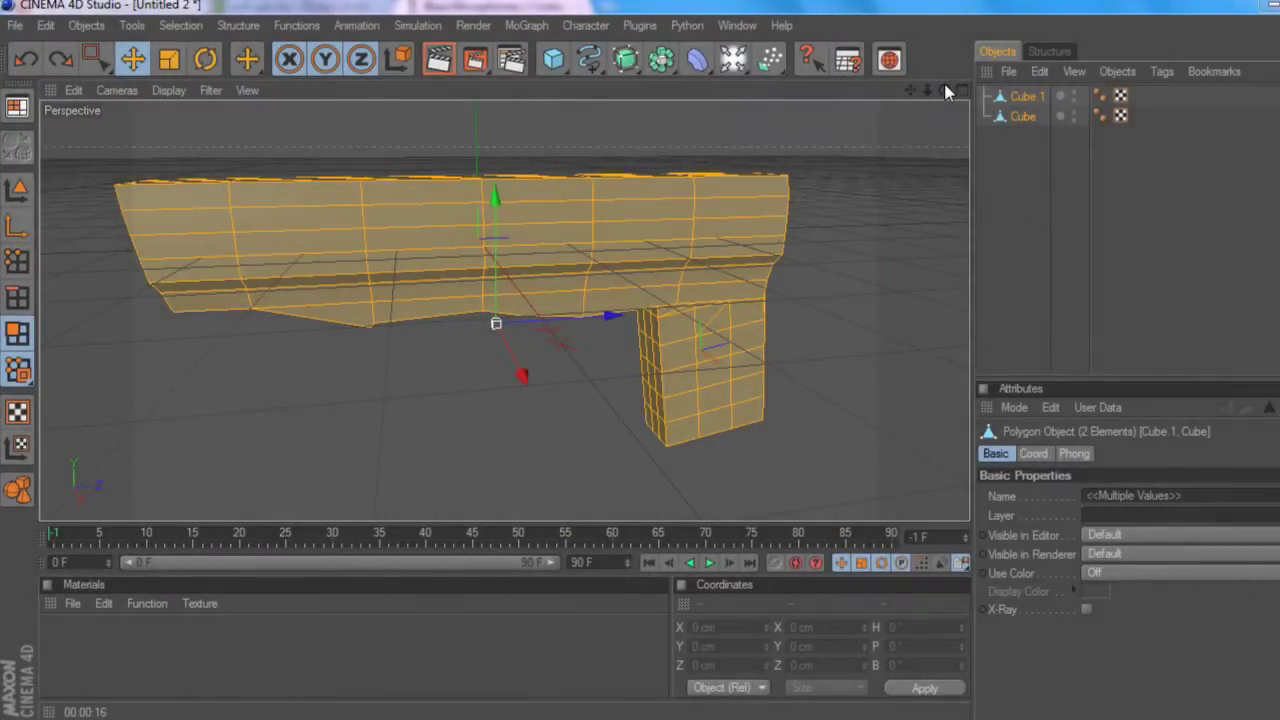
# - Merge the body and grip objects, Cube and Cube.1, into a single polygon object with Connect+Delete
pyautogui.moveTo(948, 92); pyautogui.dragTo(798, 72)
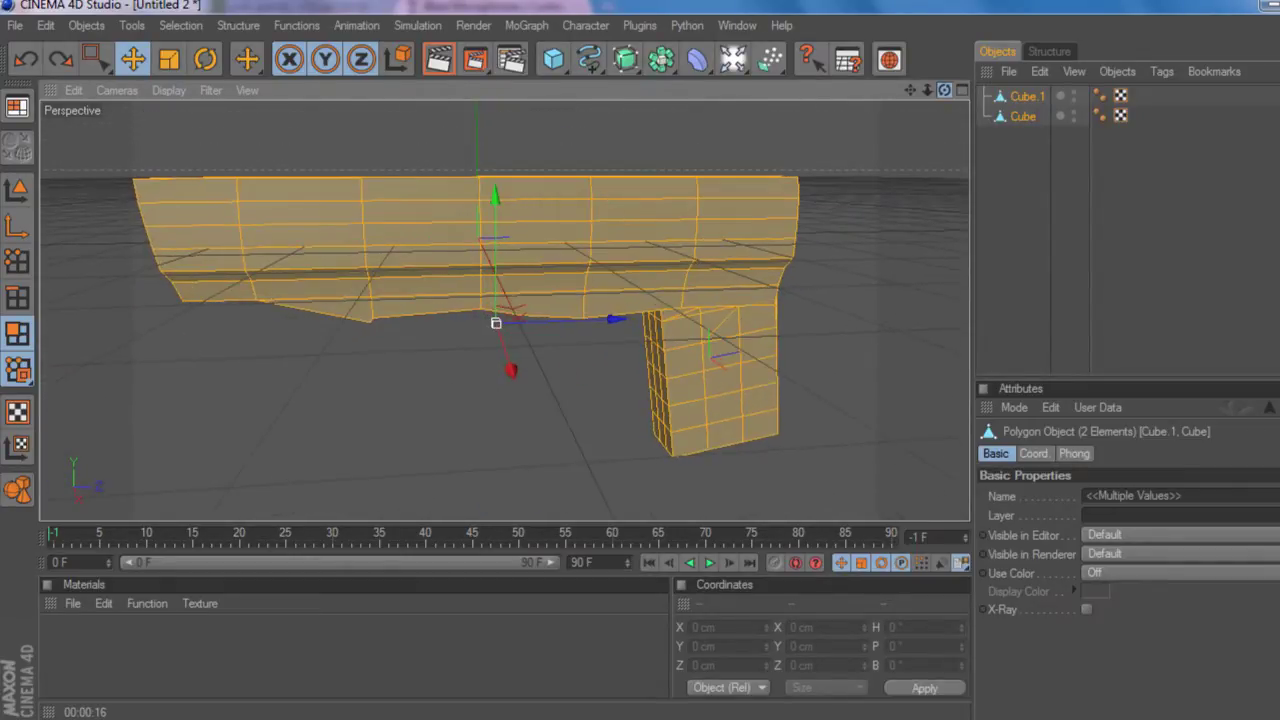
pyautogui.moveTo(620, 101); pyautogui.dragTo(586, 101)
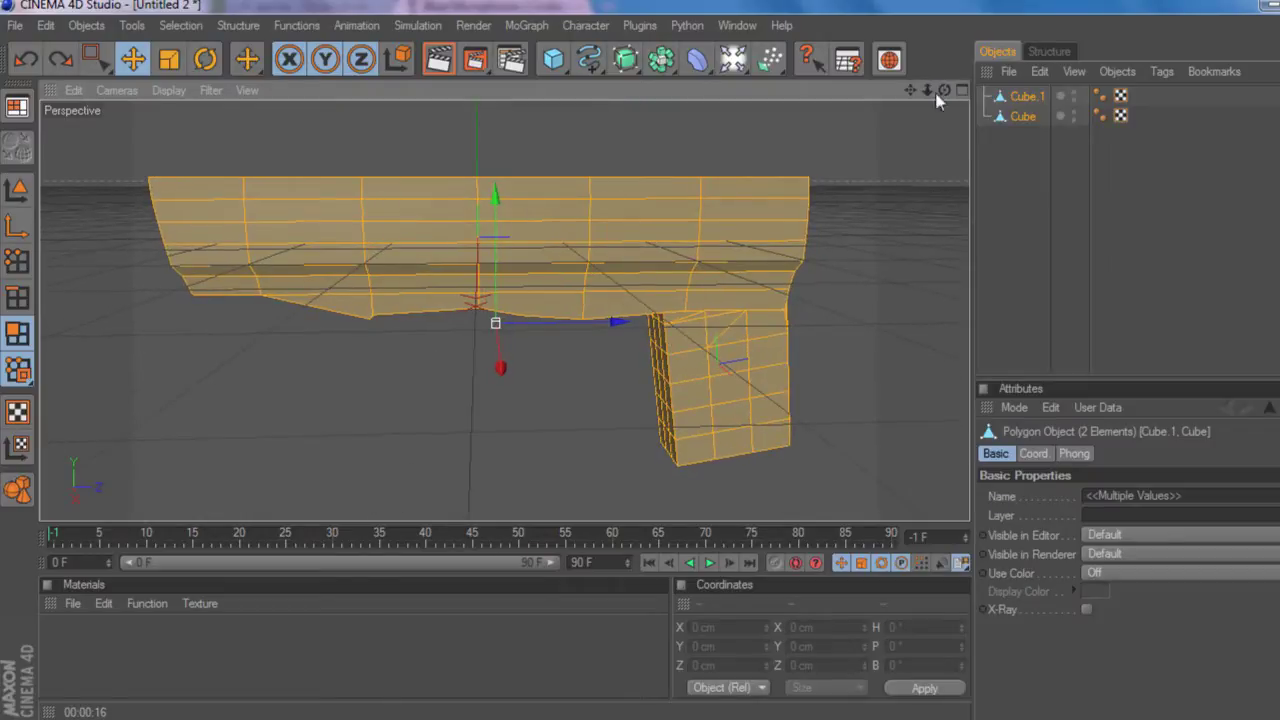
pyautogui.click(1022, 117)
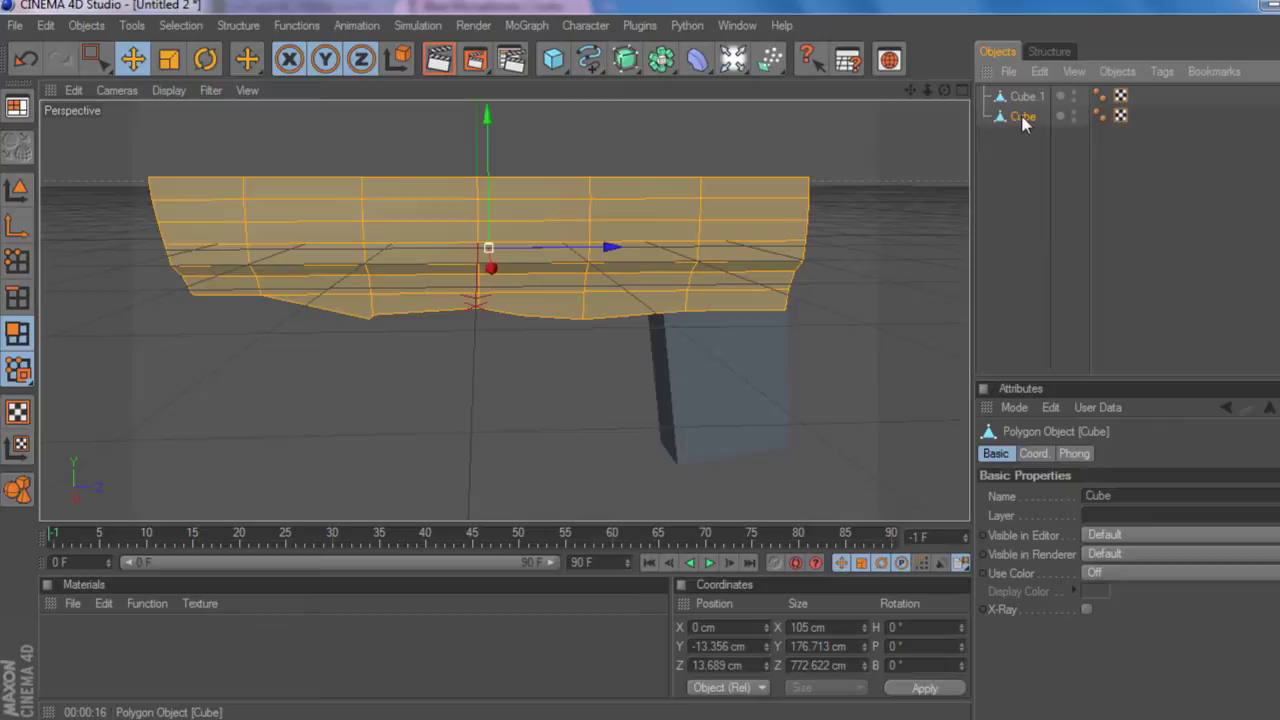
pyautogui.click(1023, 100)
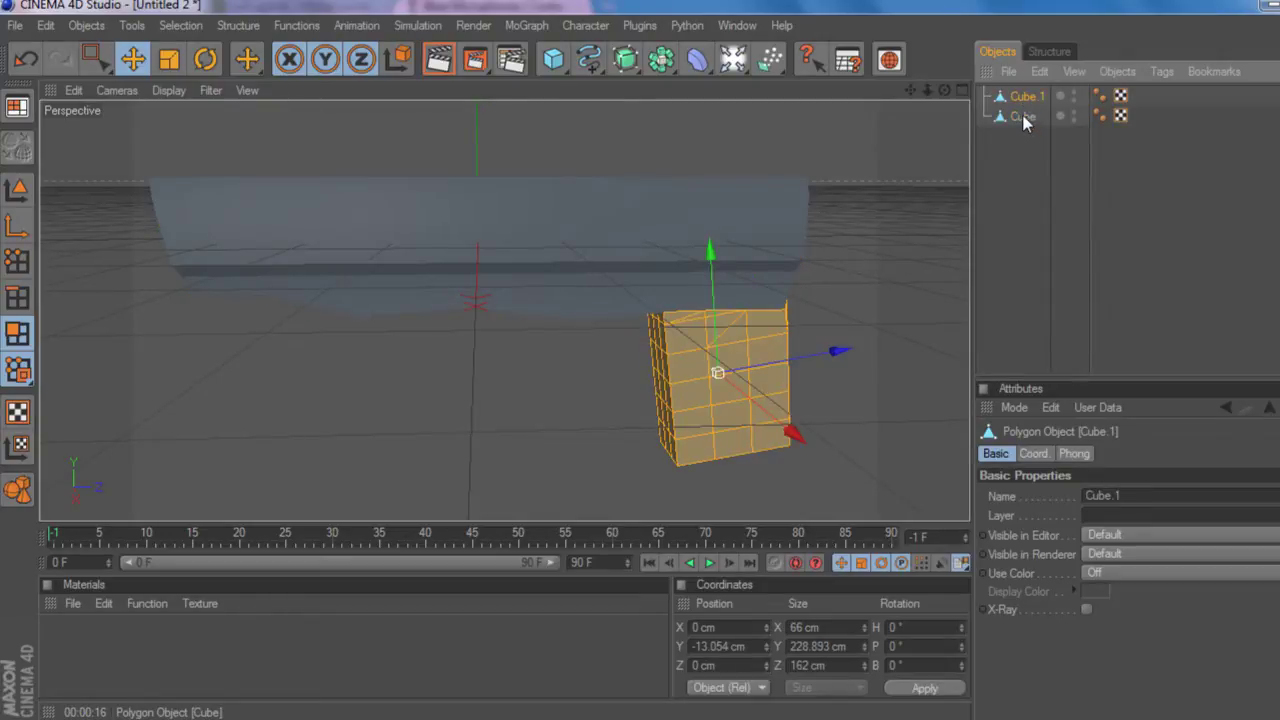
pyautogui.keyDown('ctrl'); pyautogui.click(1023, 118); pyautogui.keyUp('ctrl')
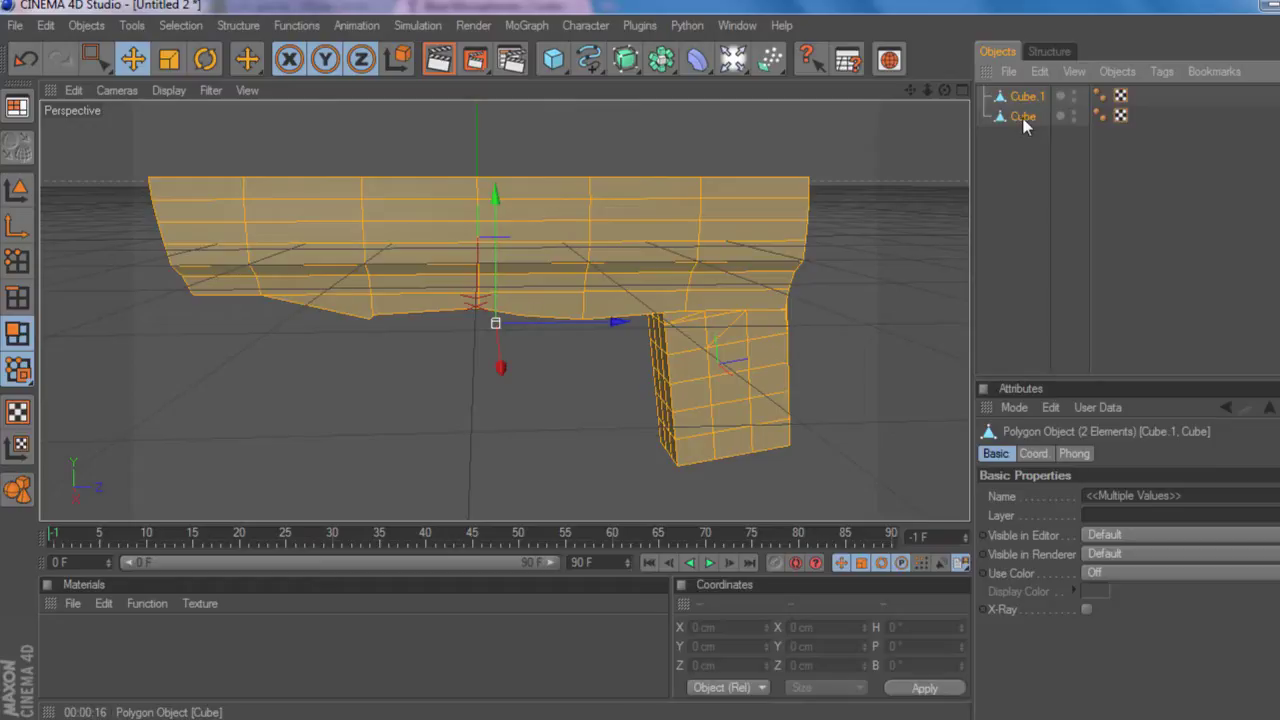
pyautogui.rightClick(1027, 124)
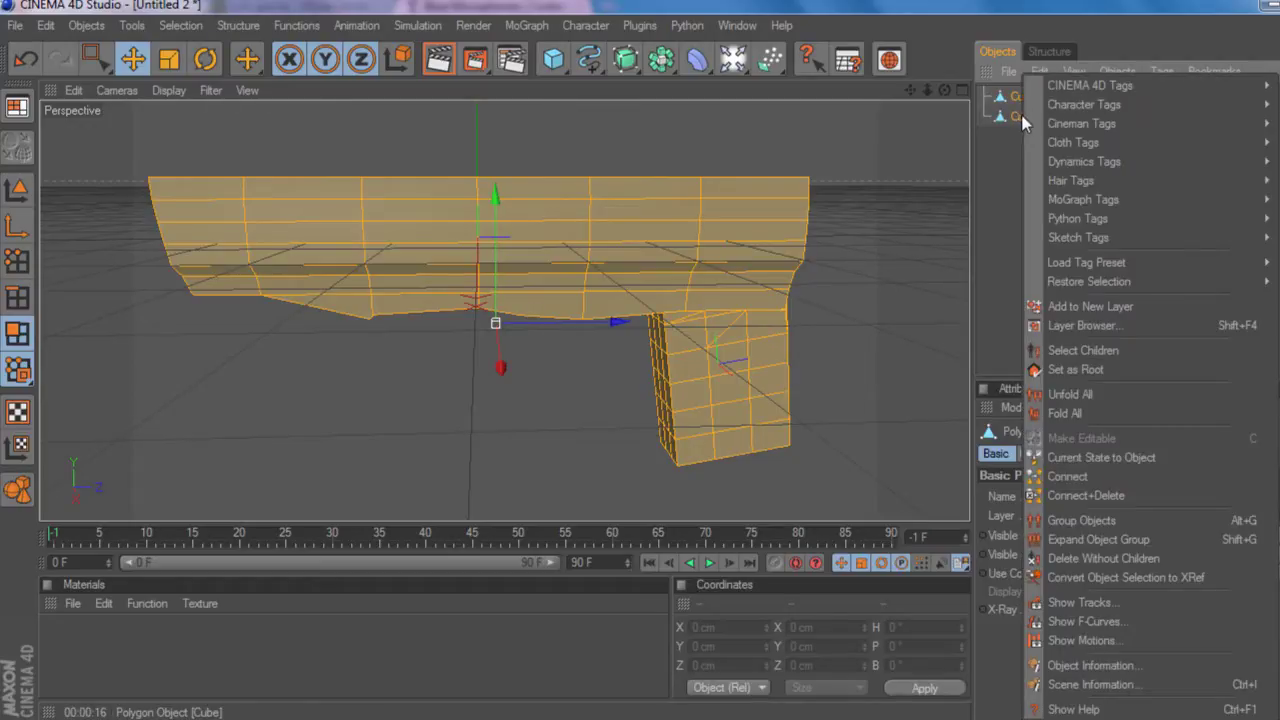
pyautogui.click(1137, 497)
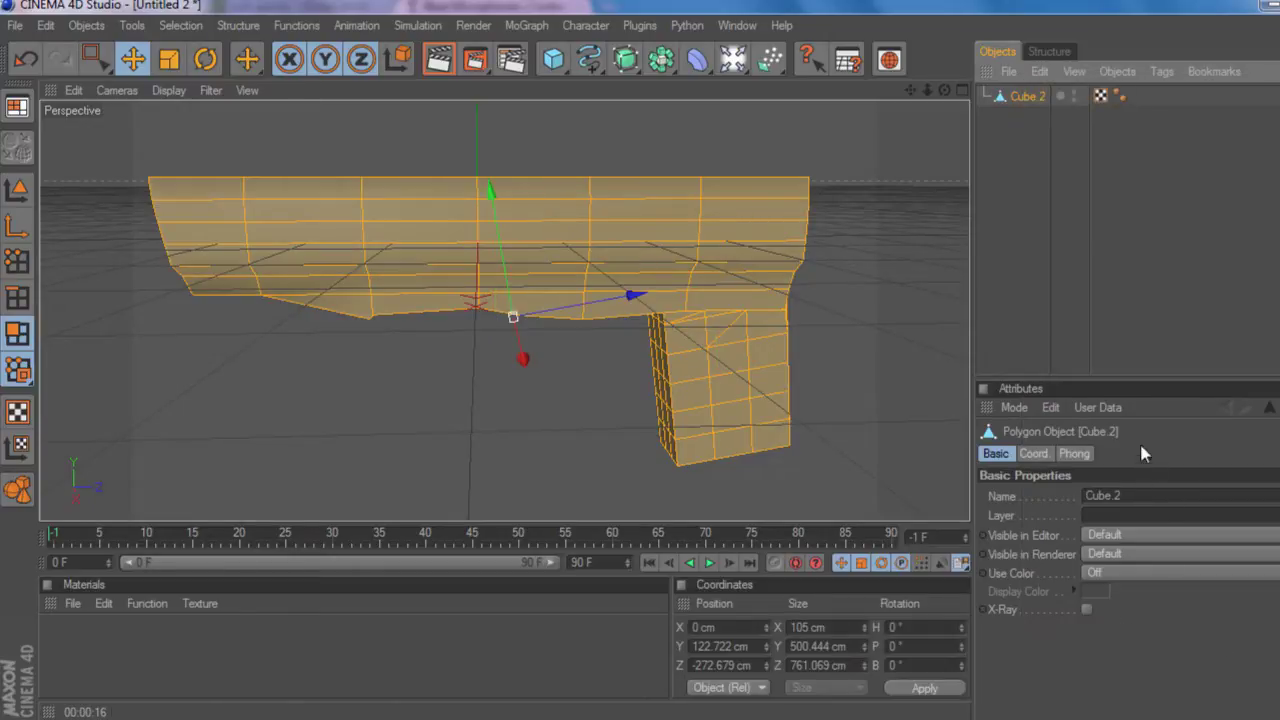
pyautogui.click(1020, 165)
pyautogui.click(1024, 97)
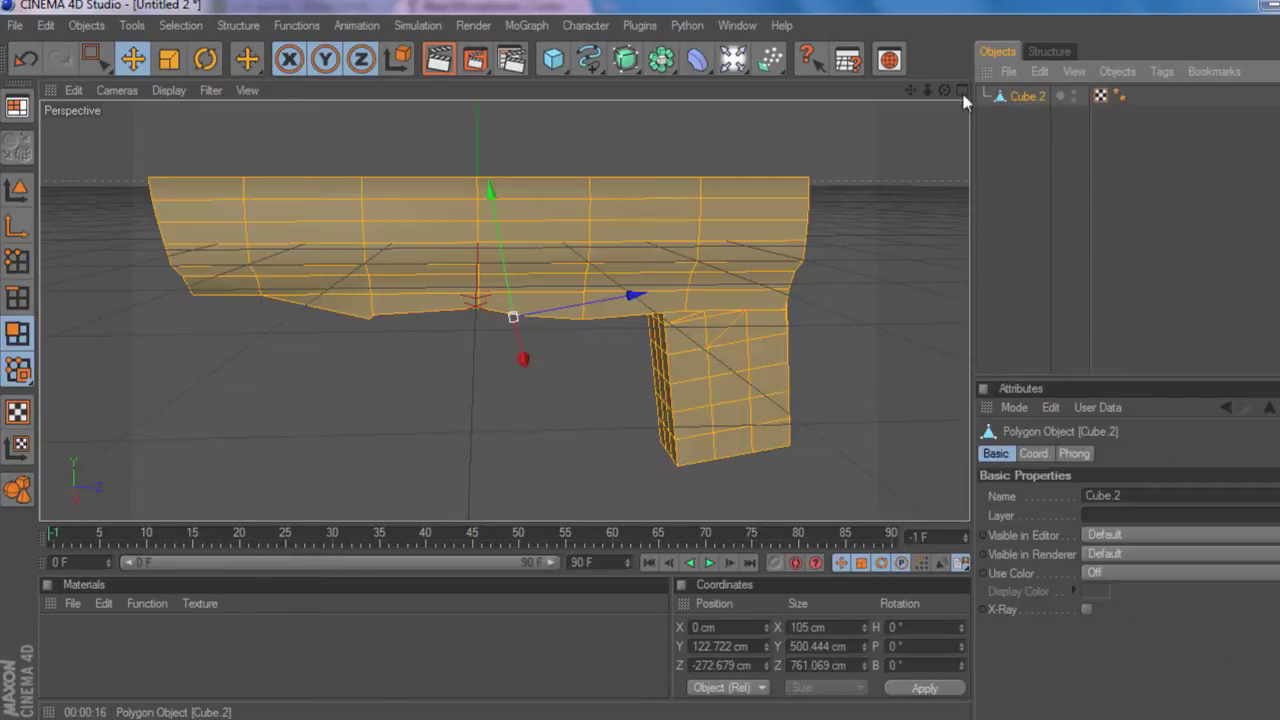
# - Adjust the Phong Angle in the merged gun object's Phong tag and check the model's shading
pyautogui.moveTo(944, 90); pyautogui.dragTo(1000, 86)
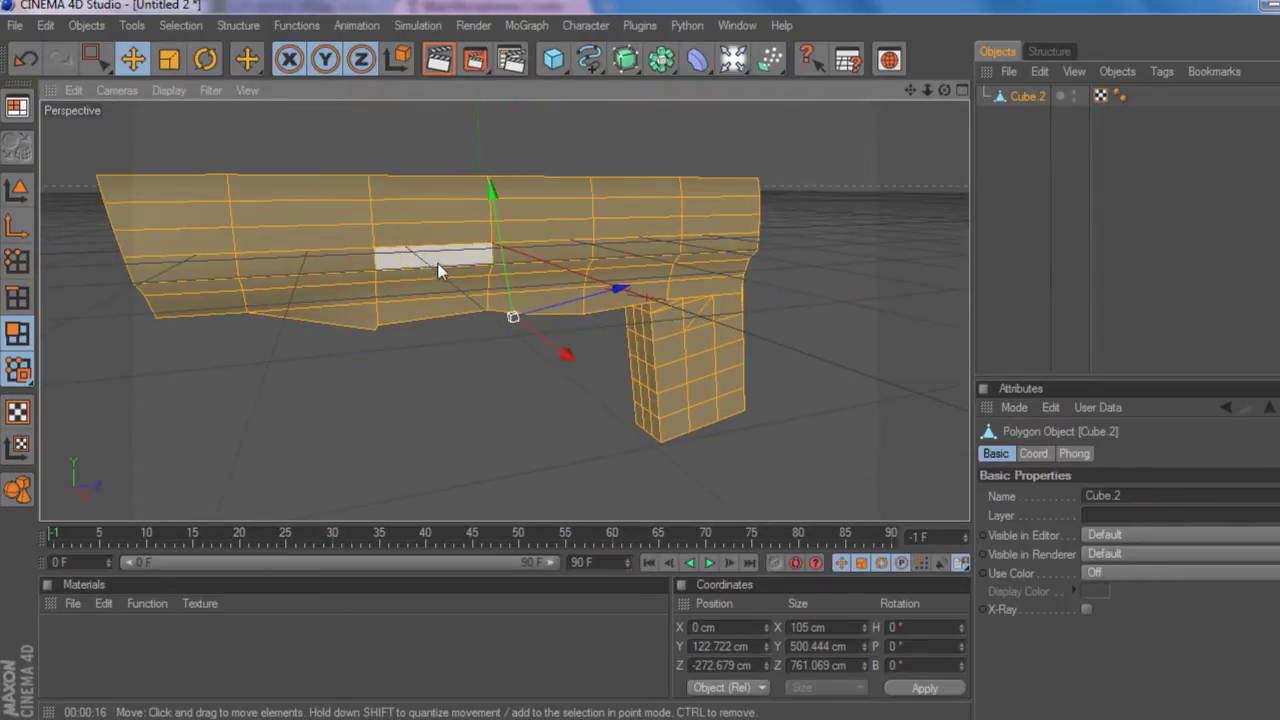
pyautogui.click(1121, 96)
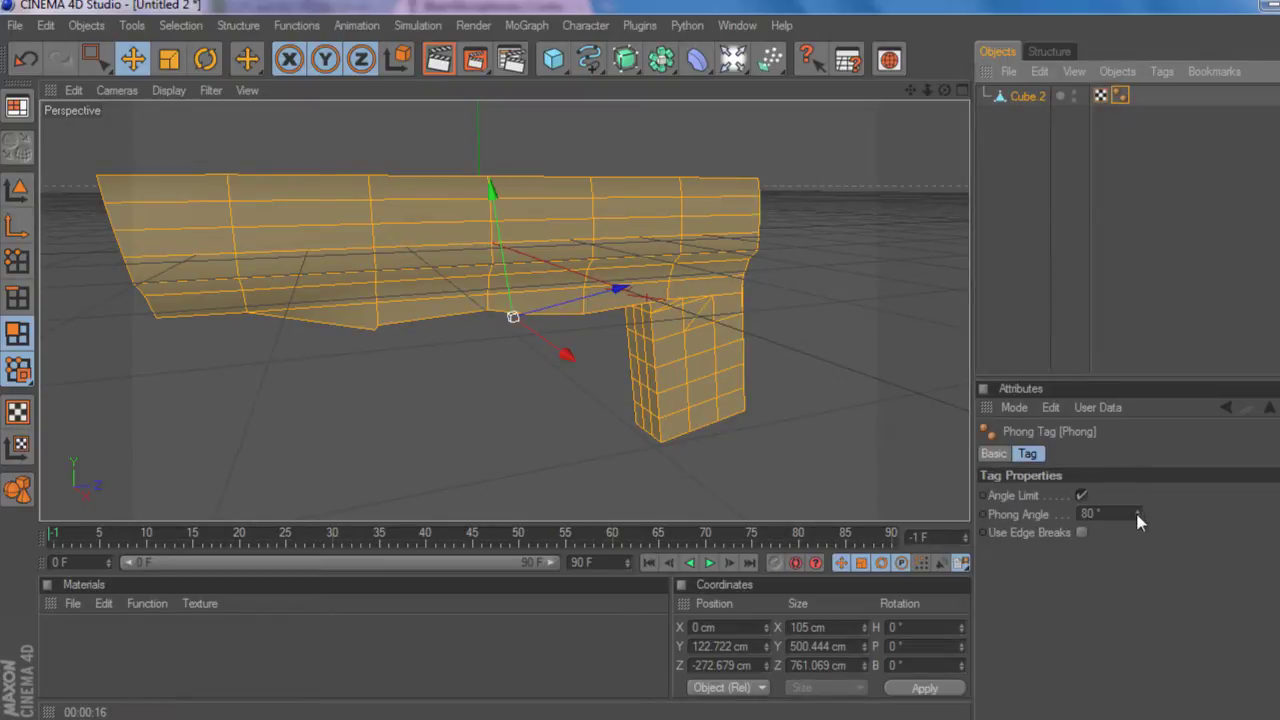
pyautogui.moveTo(1137, 513); pyautogui.dragTo(1140, 516)
pyautogui.click(1045, 229)
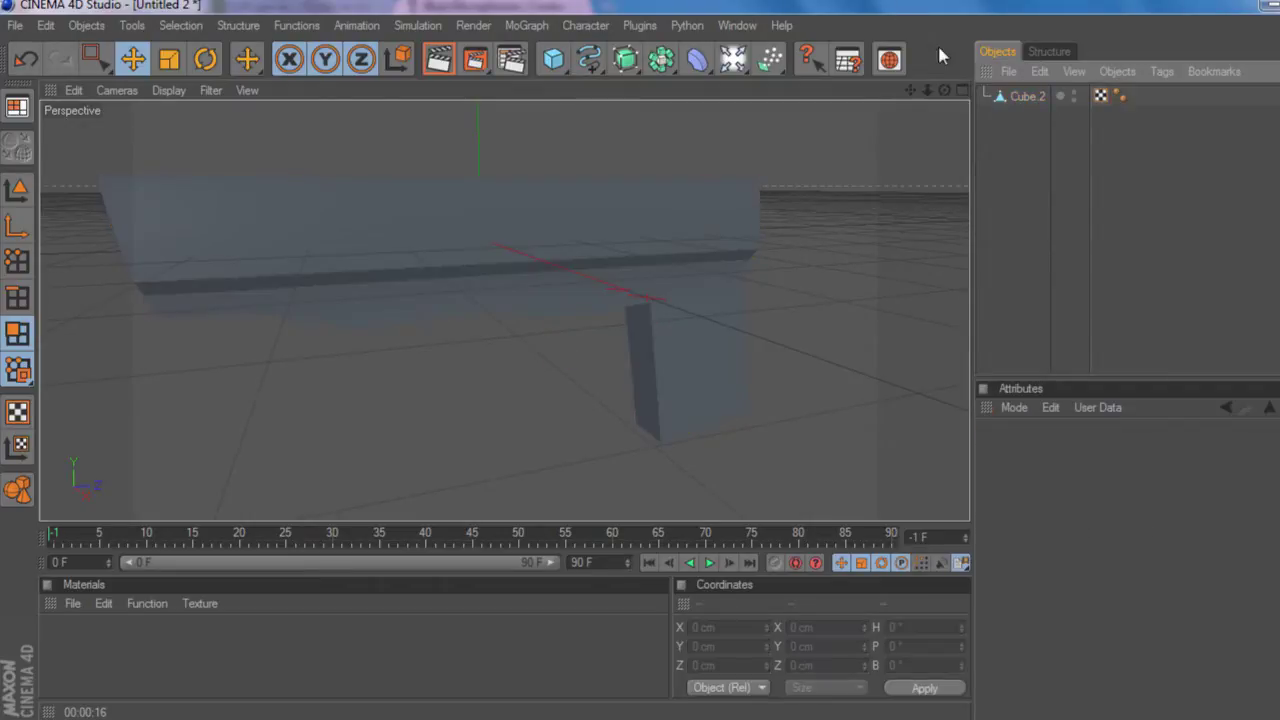
pyautogui.moveTo(944, 92); pyautogui.dragTo(1205, 128)
pyautogui.moveTo(1090, 100); pyautogui.dragTo(982, 103)
# - Add a Null object and nest the merged Cube.2 inside it as a child
pyautogui.click(1025, 96)
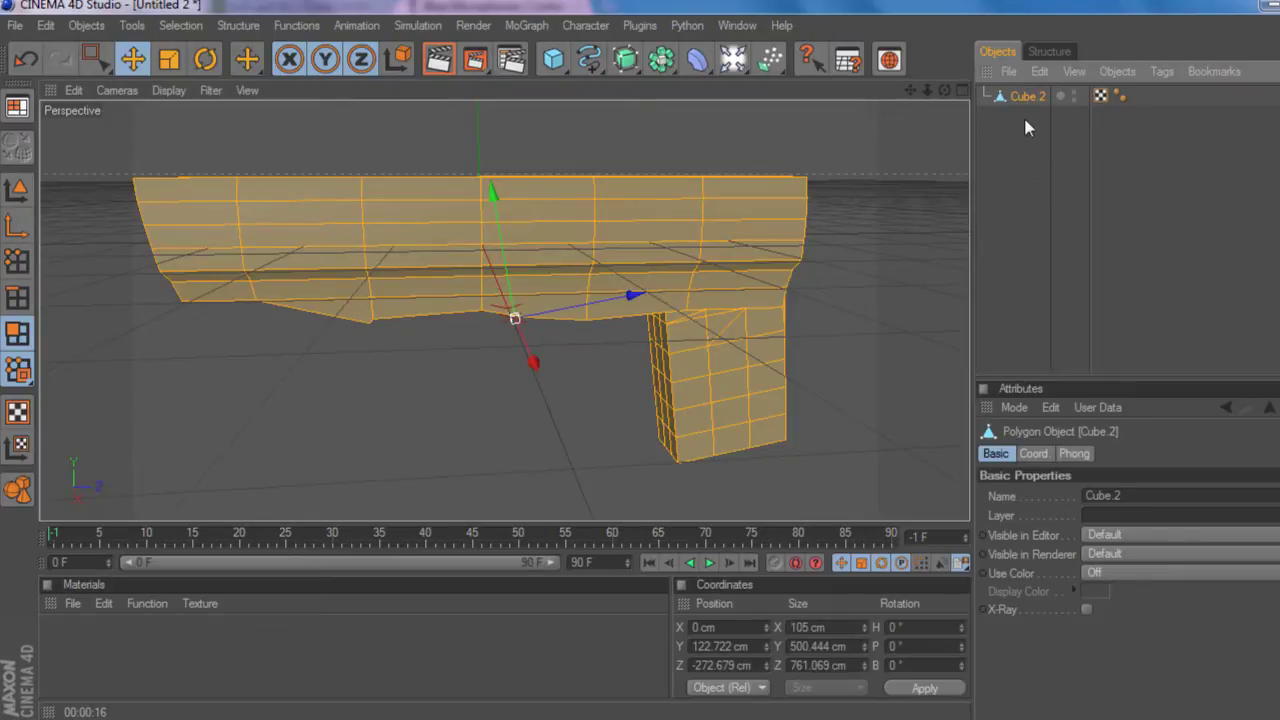
pyautogui.moveTo(553, 59); pyautogui.dragTo(610, 222)
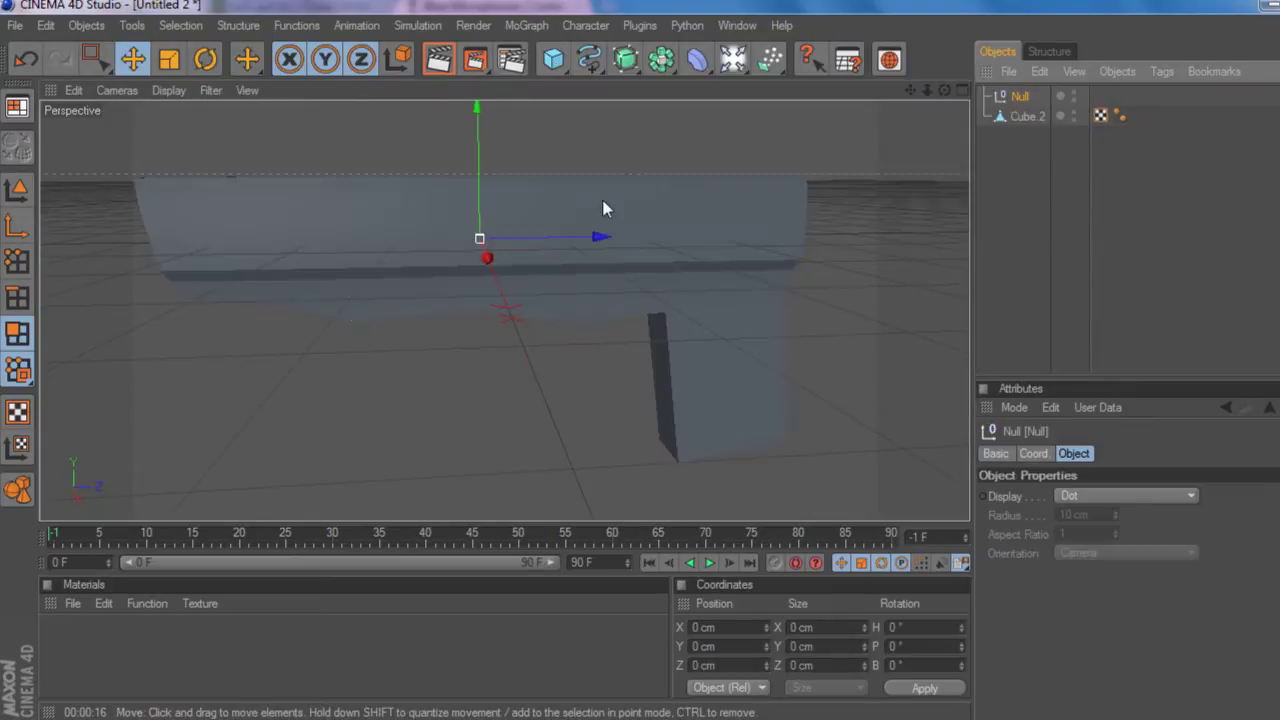
pyautogui.click(1025, 118)
pyautogui.moveTo(1020, 100); pyautogui.dragTo(1018, 98)
pyautogui.click(1015, 100)
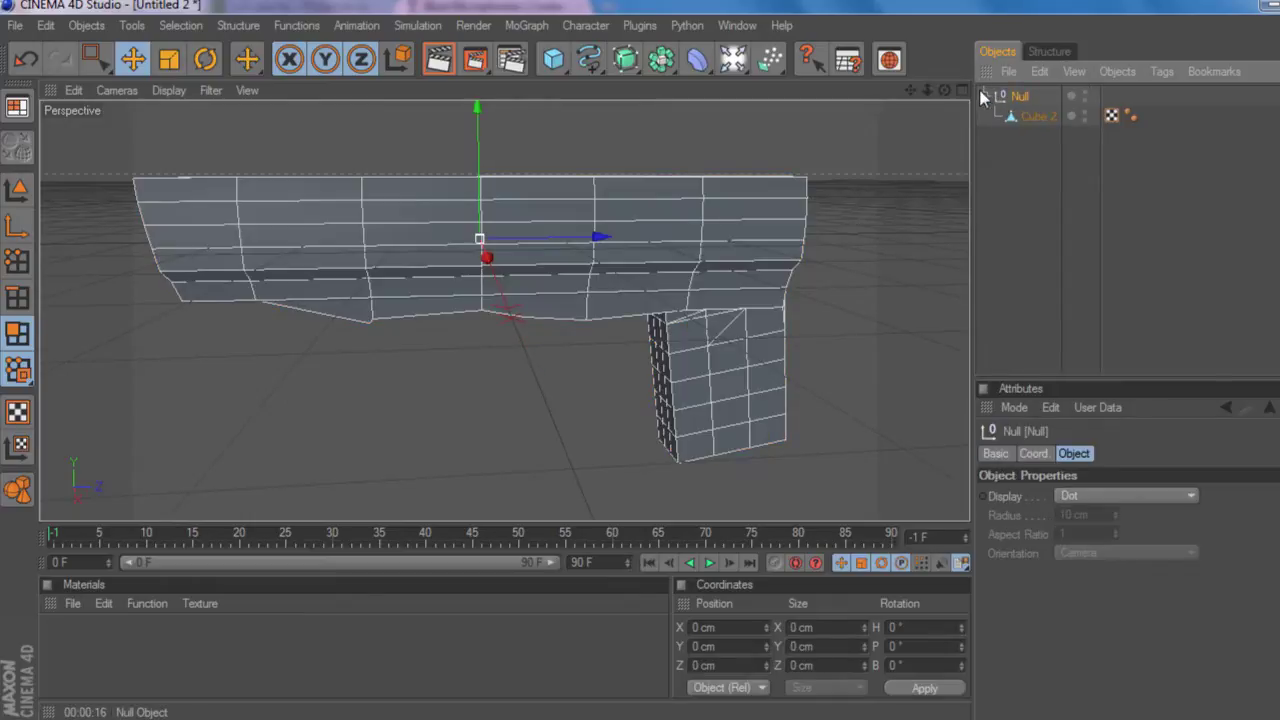
pyautogui.click(981, 94)
pyautogui.click(985, 97)
pyautogui.click(1020, 98)
pyautogui.click(1035, 130)
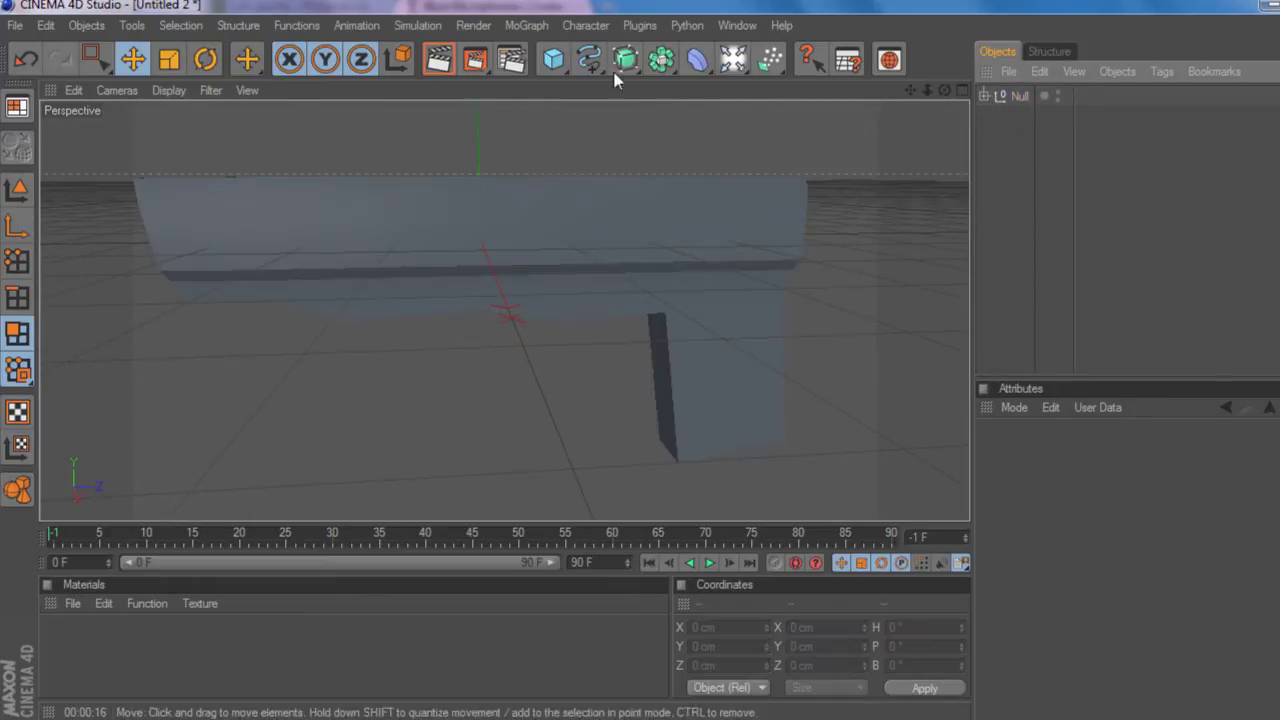
# - Add a Boole object and nest the null containing the gun model inside it
pyautogui.moveTo(556, 63); pyautogui.dragTo(534, 79)
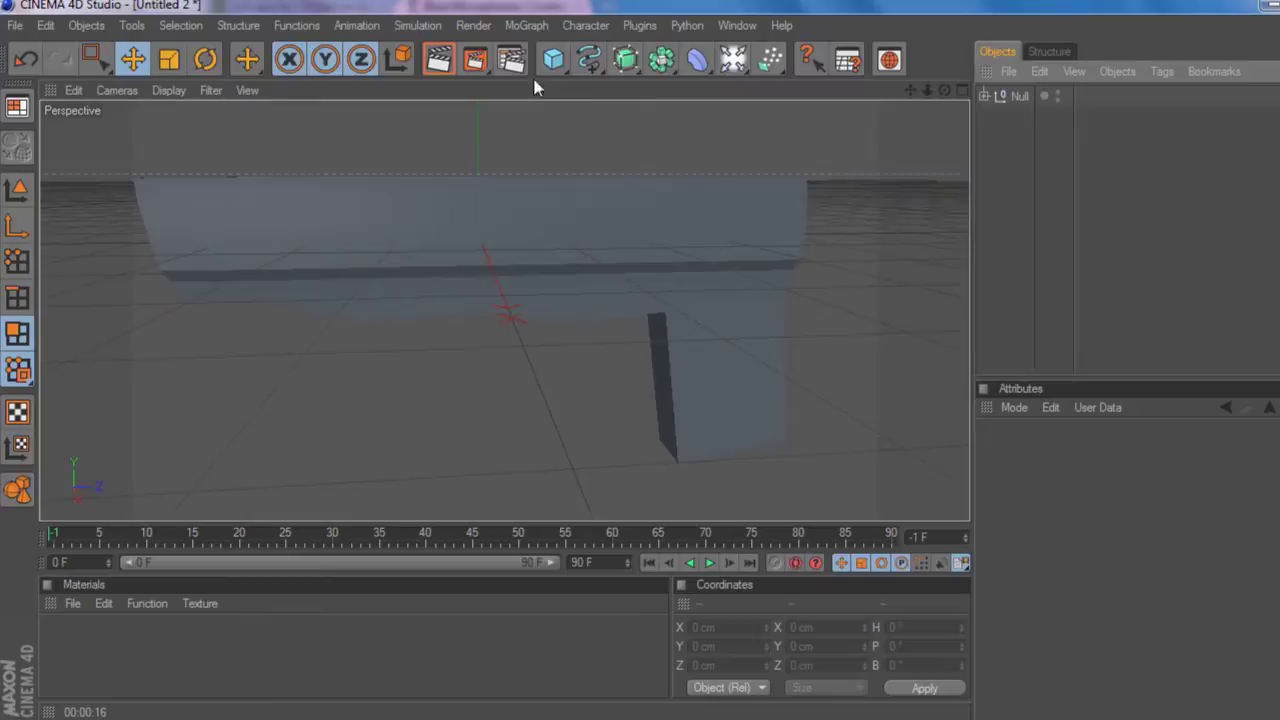
pyautogui.moveTo(625, 59); pyautogui.dragTo(830, 85)
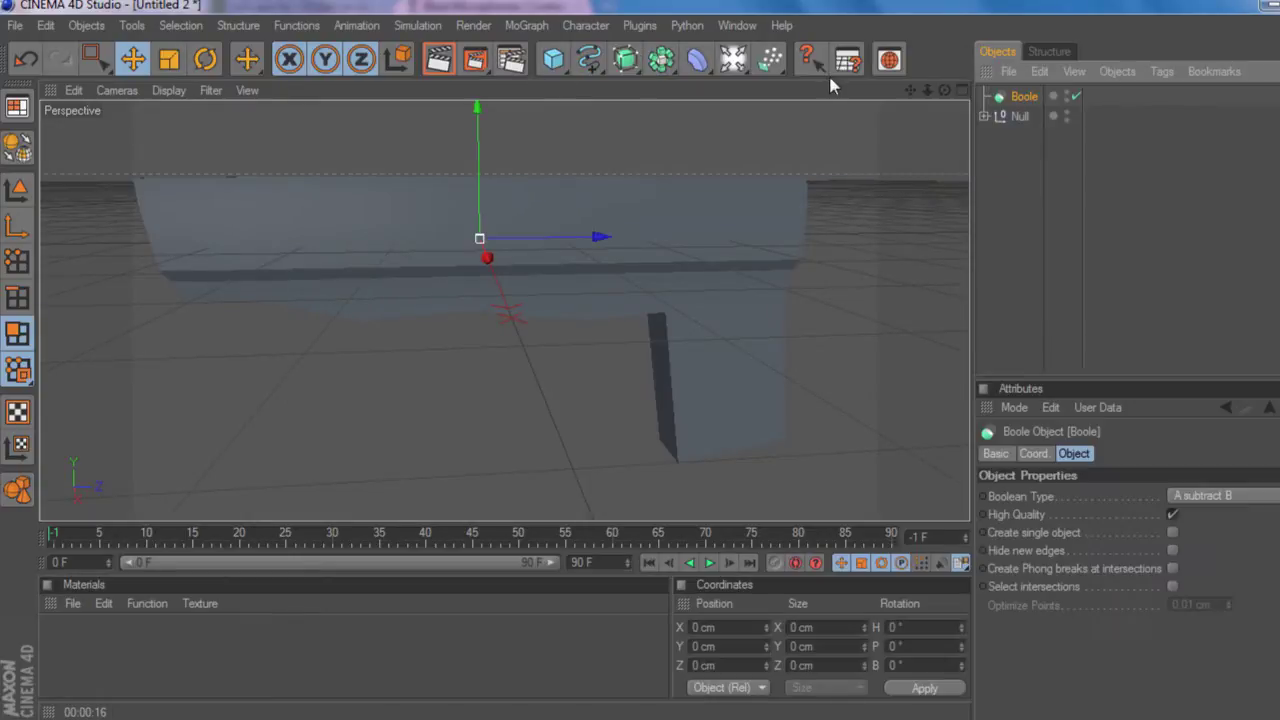
pyautogui.click(1020, 117)
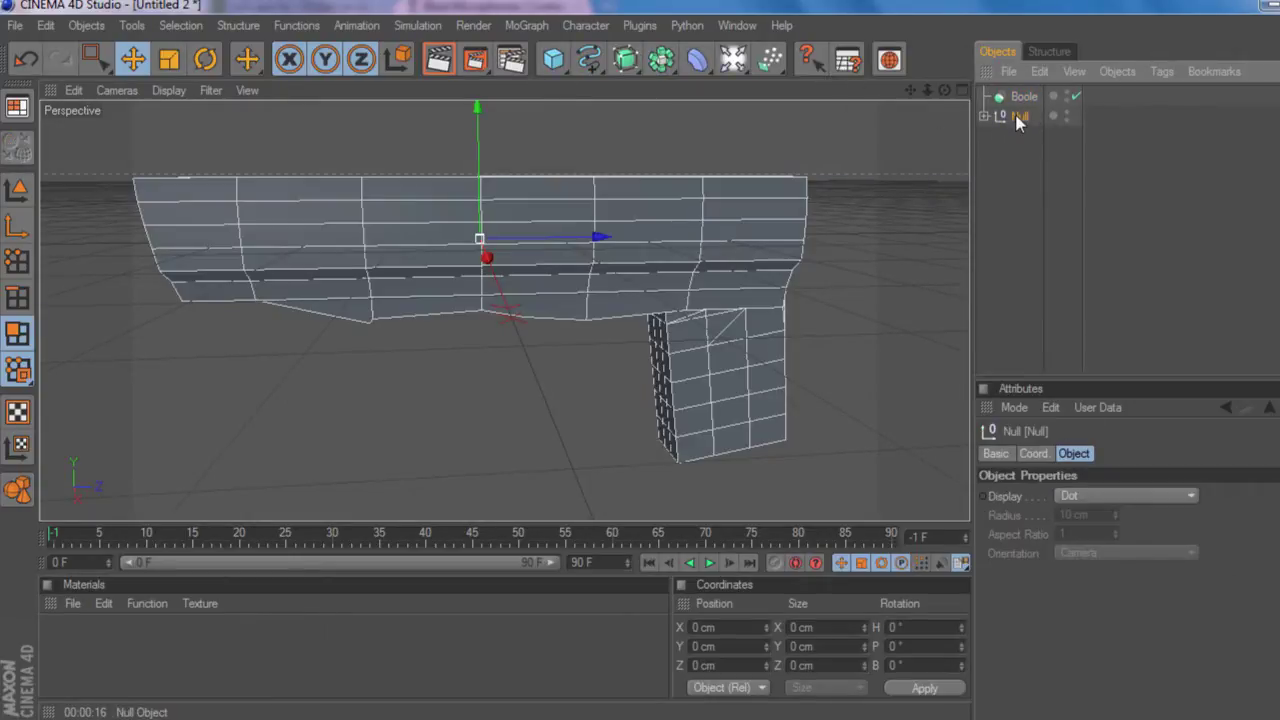
pyautogui.moveTo(1027, 100); pyautogui.dragTo(1027, 101)
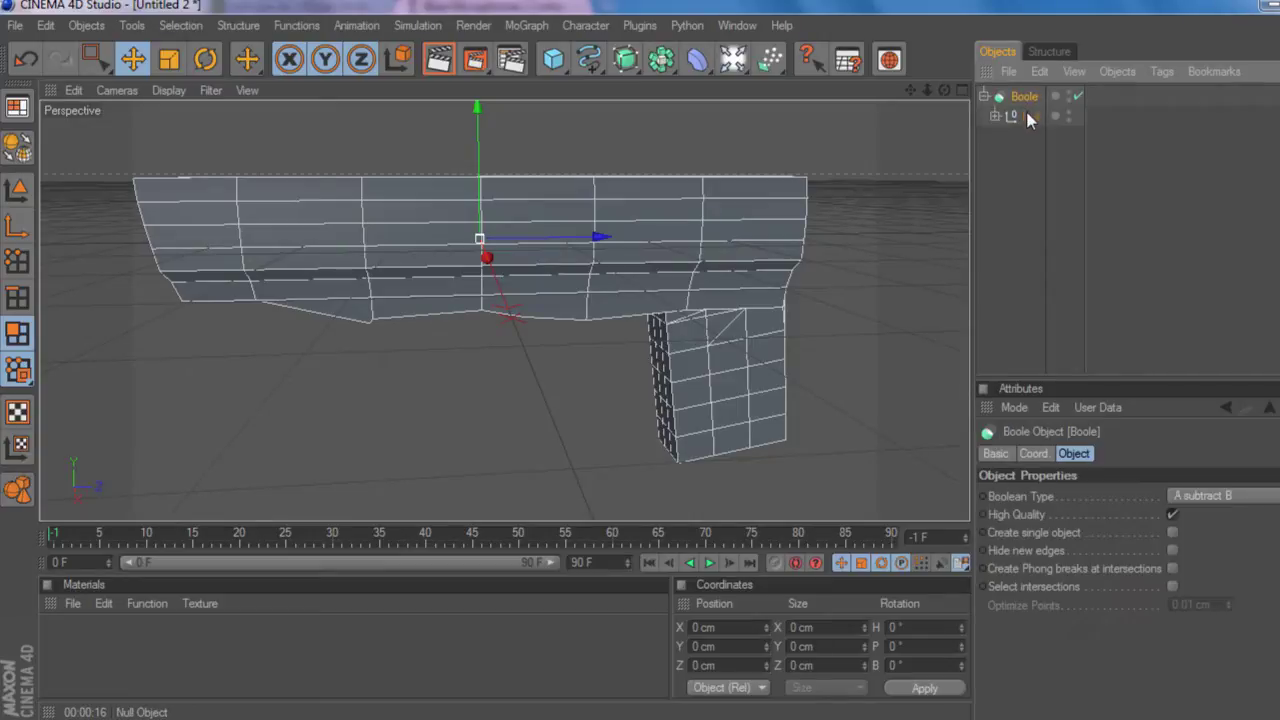
pyautogui.scroll(3, 672, 336)
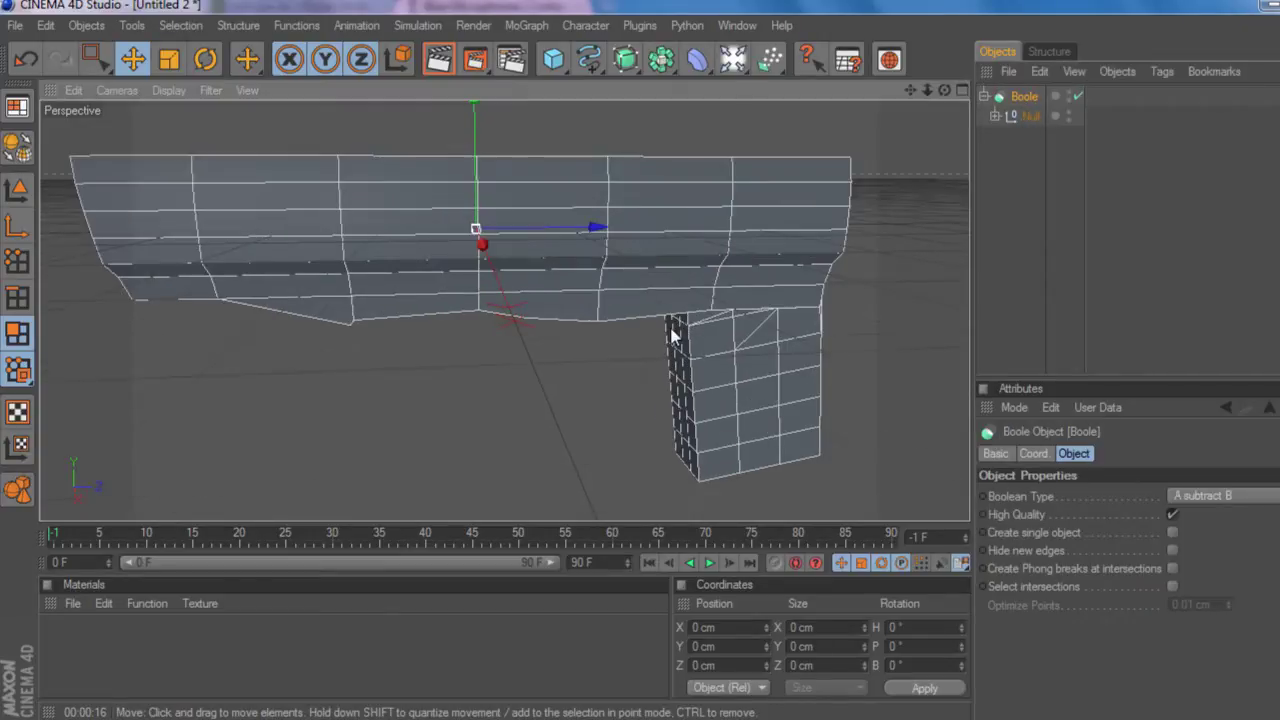
pyautogui.scroll(-3, 742, 319)
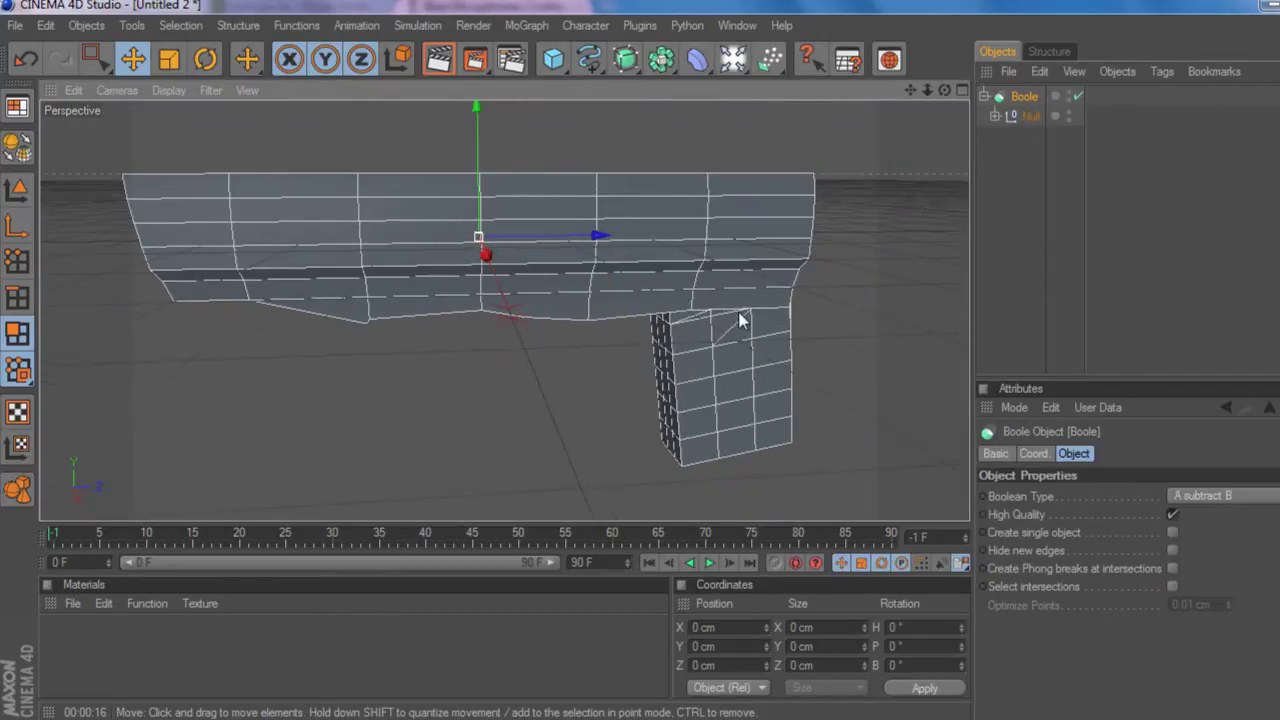
# - Add a second Null and place it inside the Boole, below the null containing the gun model
pyautogui.click(1030, 116)
pyautogui.click(1009, 151)
pyautogui.moveTo(561, 67); pyautogui.dragTo(629, 229)
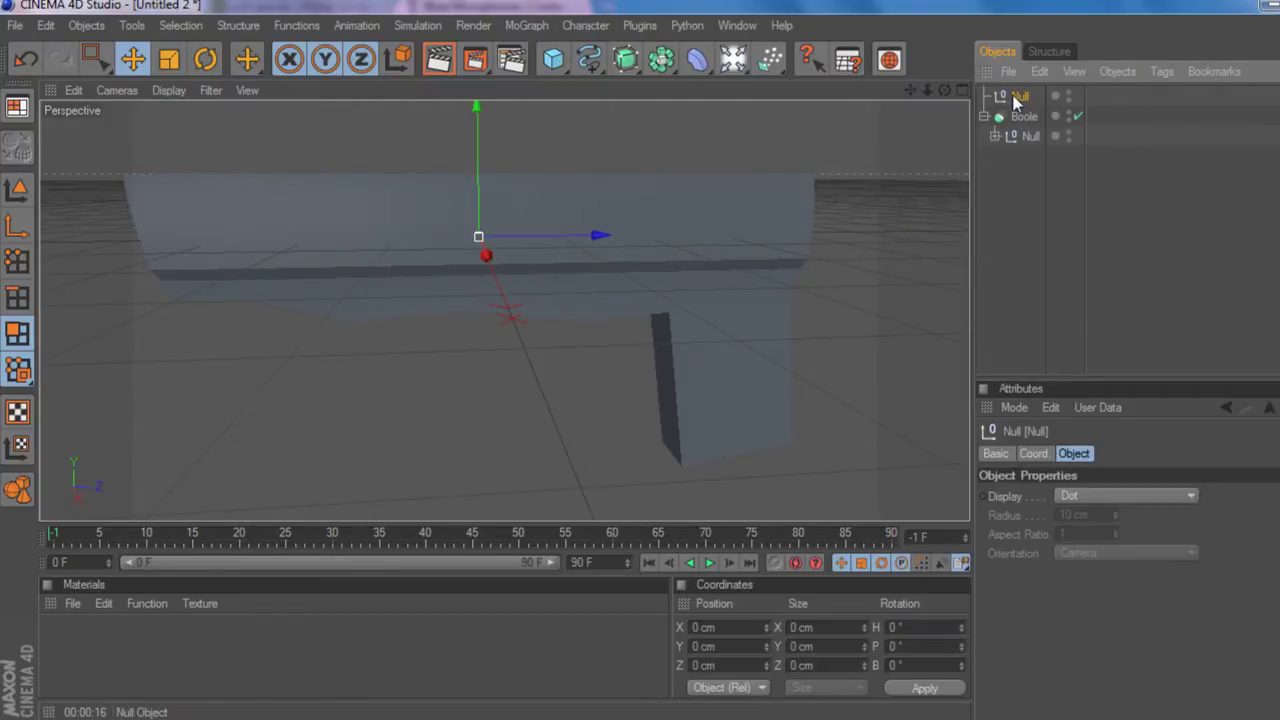
pyautogui.moveTo(1018, 97); pyautogui.dragTo(1025, 131)
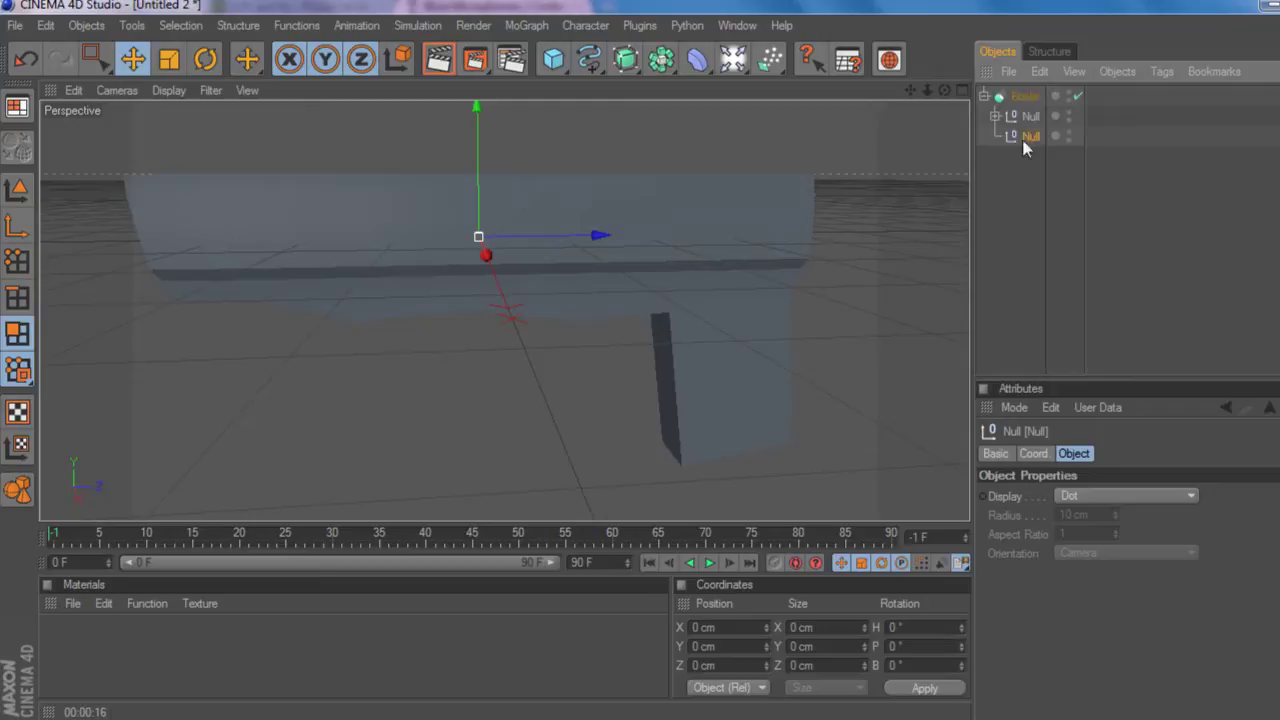
# - Rename both the Boole object and its first child null as Base
pyautogui.click(1024, 97)
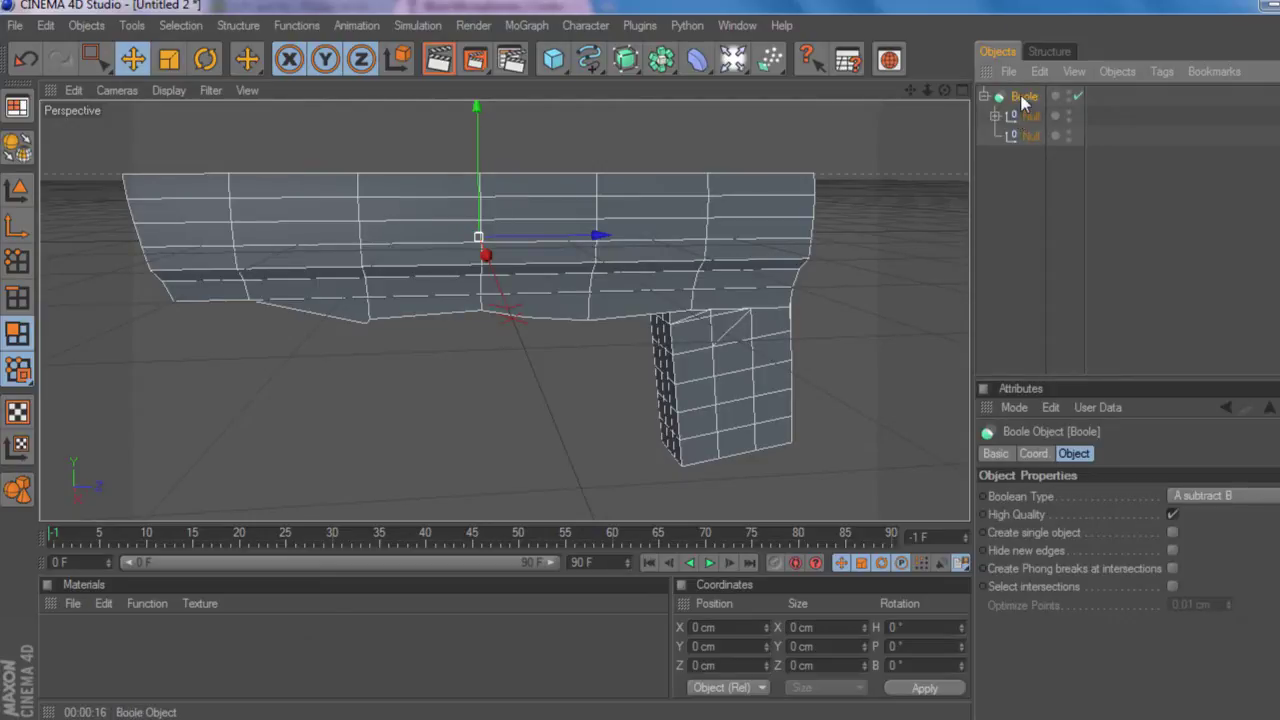
pyautogui.rightClick(1022, 100)
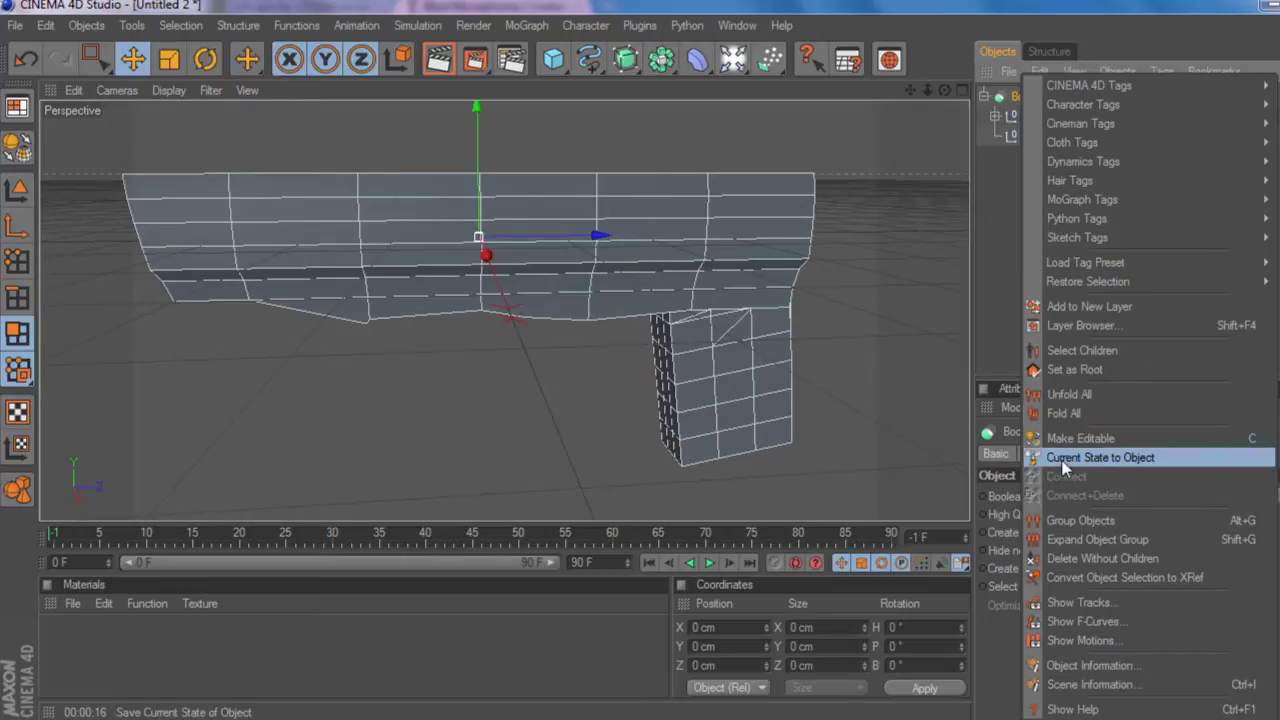
pyautogui.click(1001, 250)
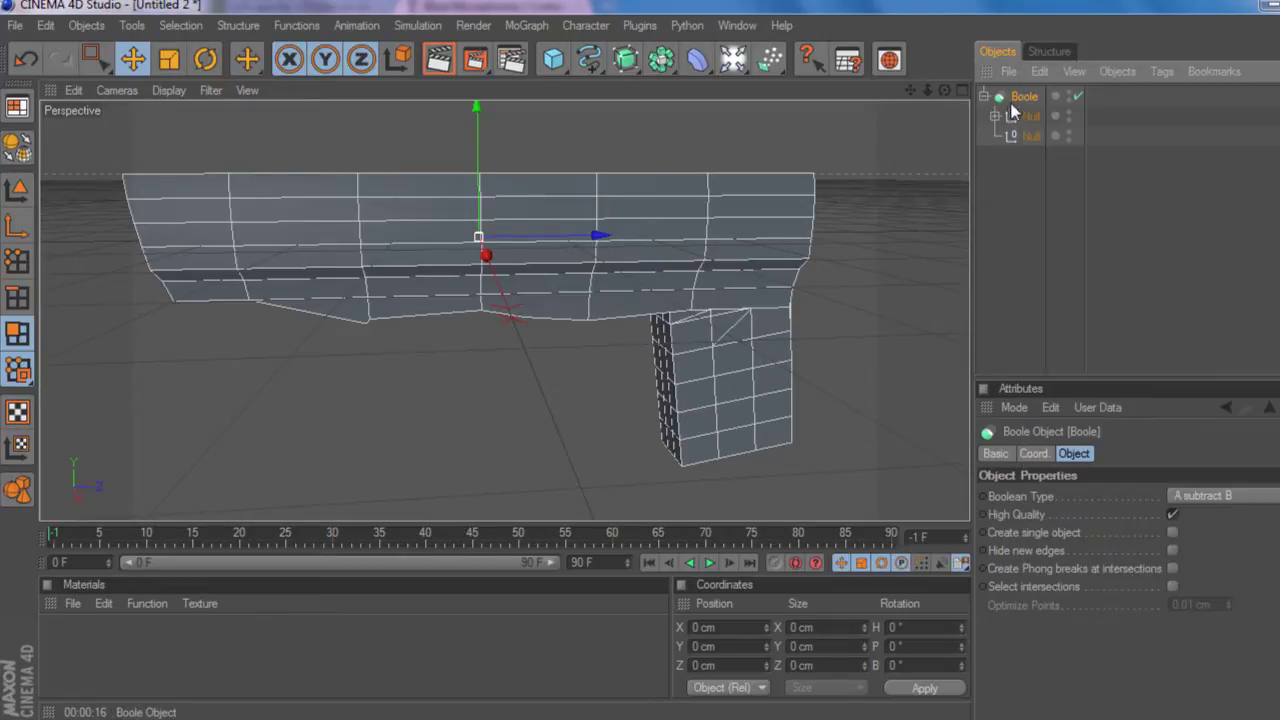
pyautogui.doubleClick(1026, 97)
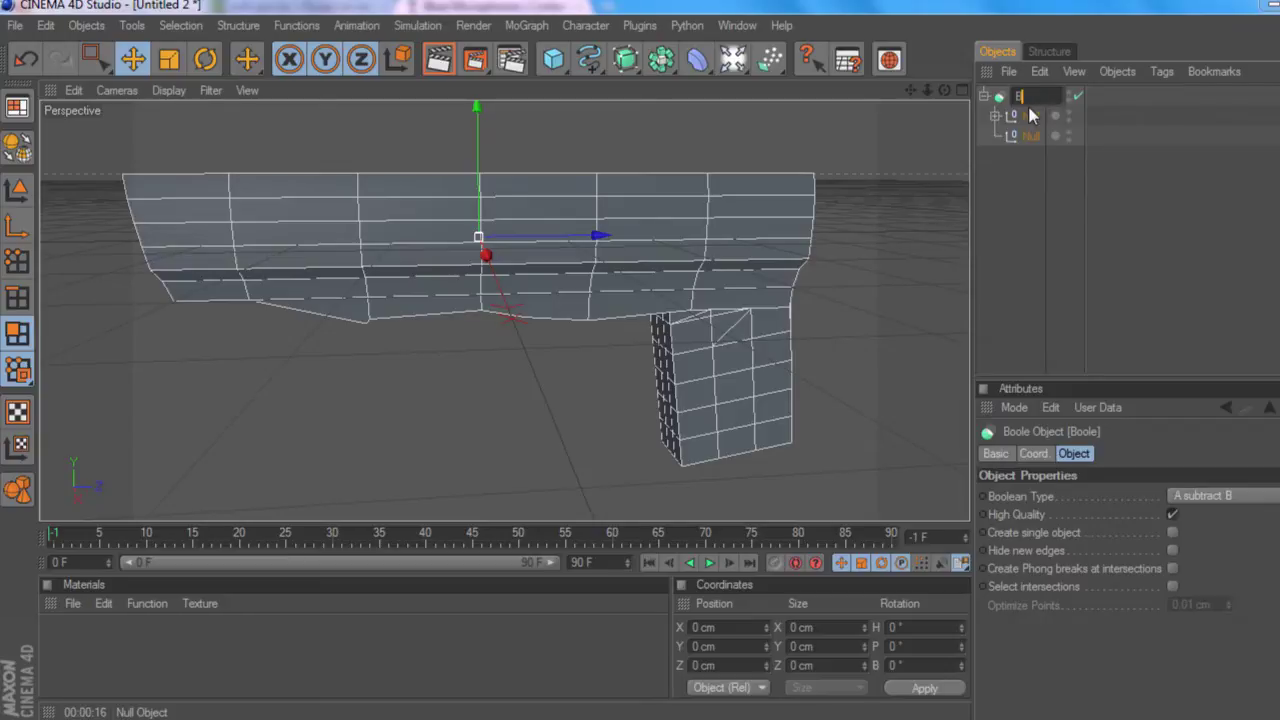
pyautogui.write('Base')
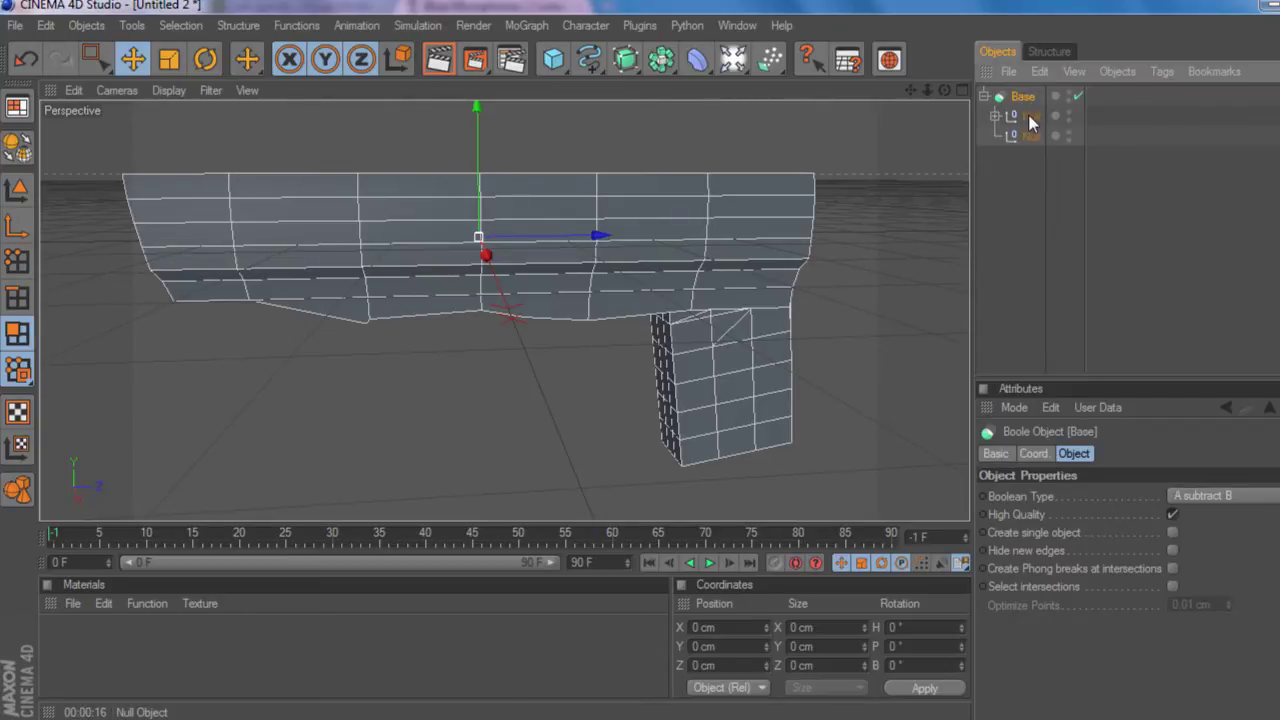
pyautogui.doubleClick(1032, 116)
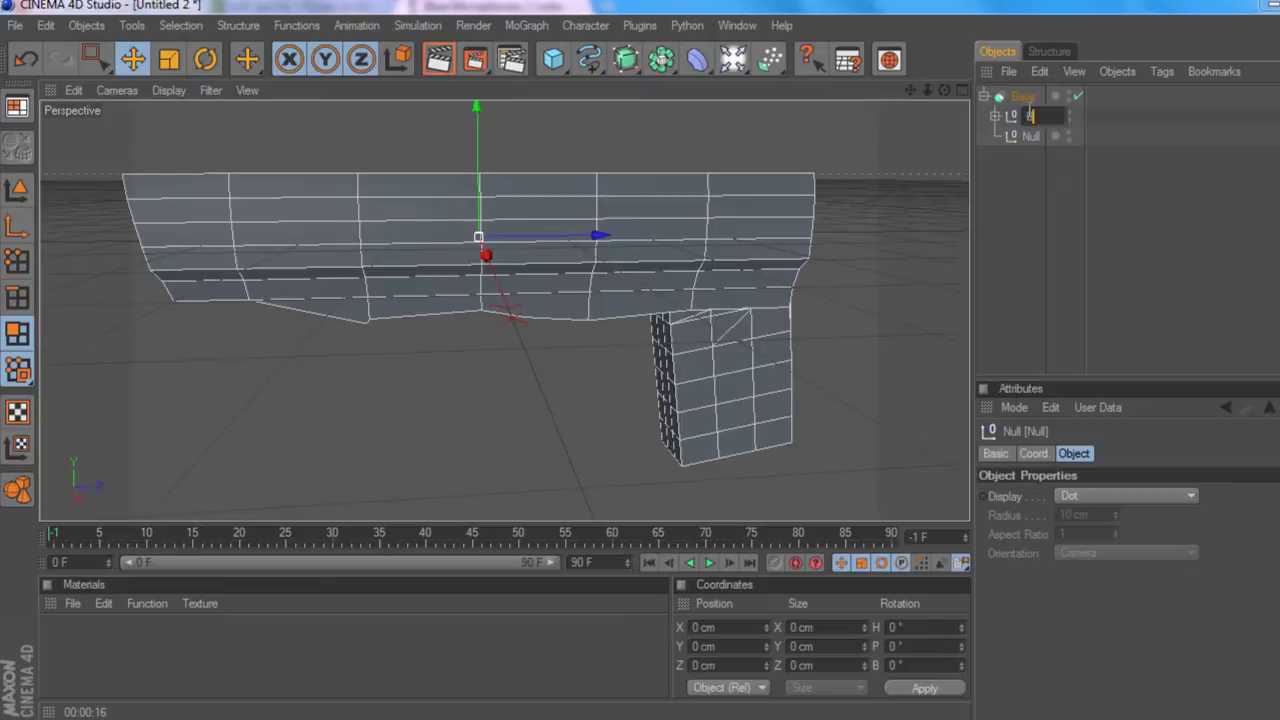
pyautogui.press('Return')
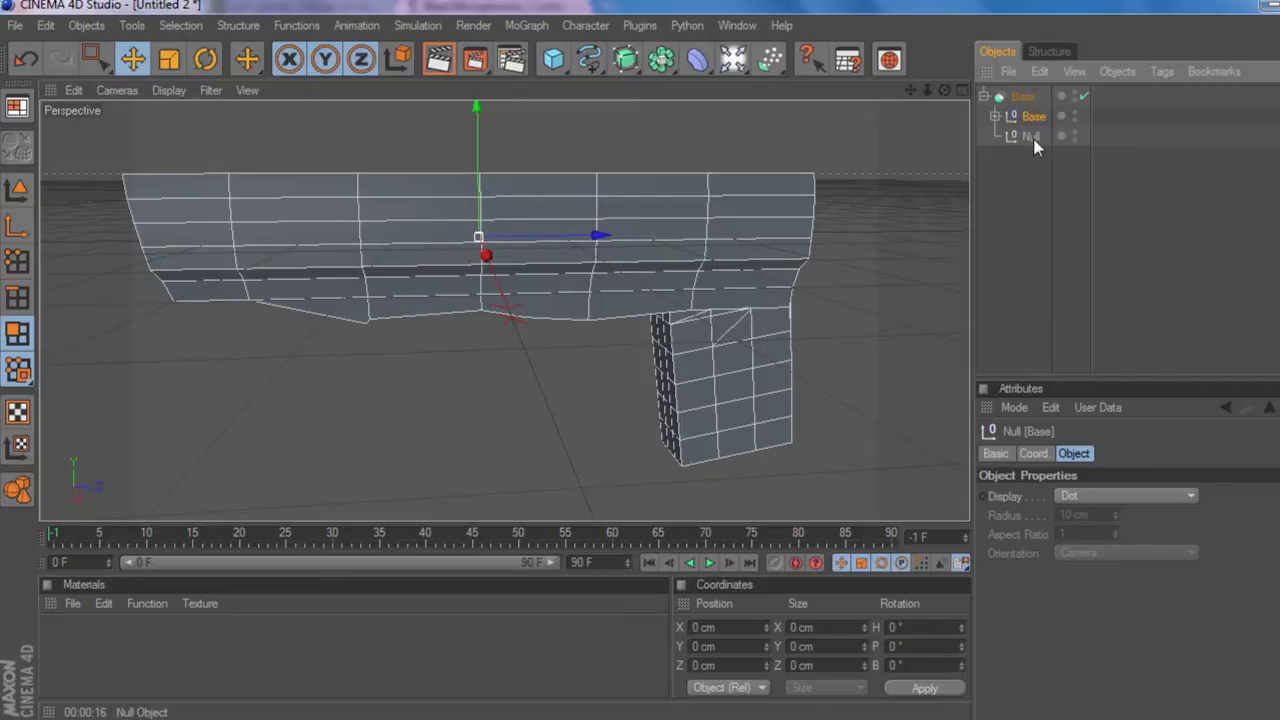
# - Rename the empty second null inside the Boole as Cutout and select it
pyautogui.doubleClick(1031, 136)
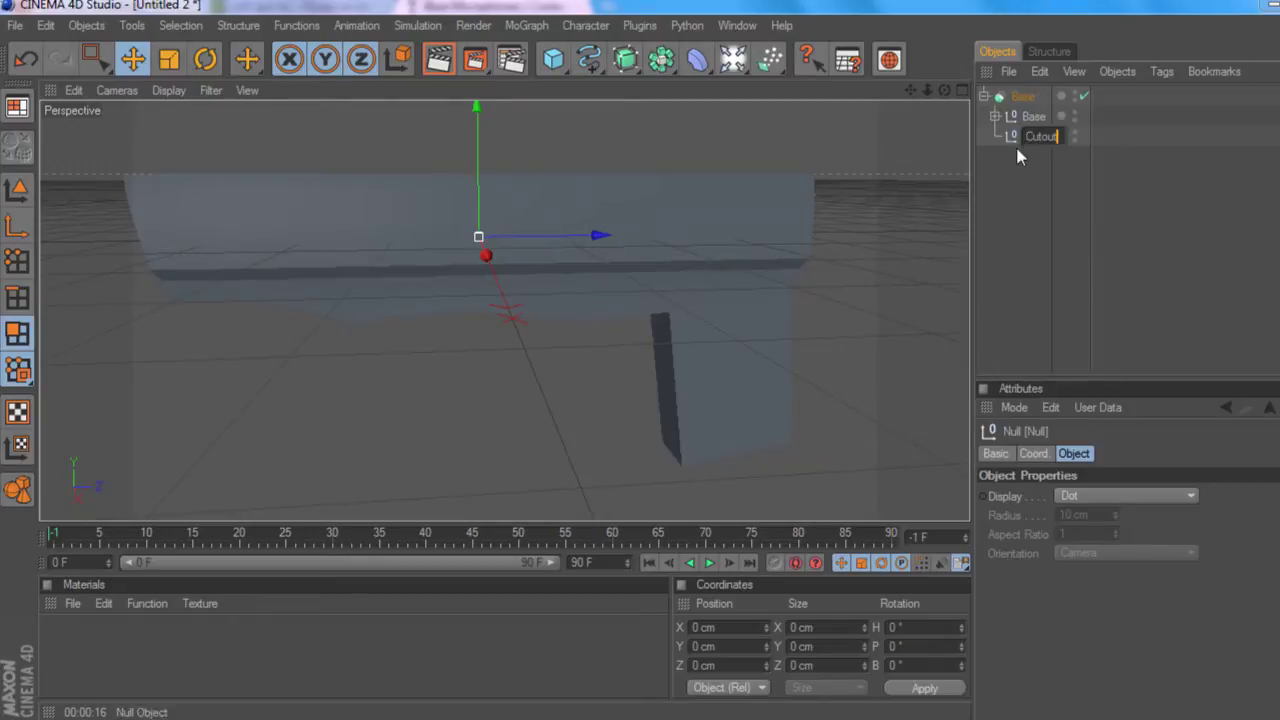
pyautogui.write('Cutout')
pyautogui.press('Return')
pyautogui.click(1037, 118)
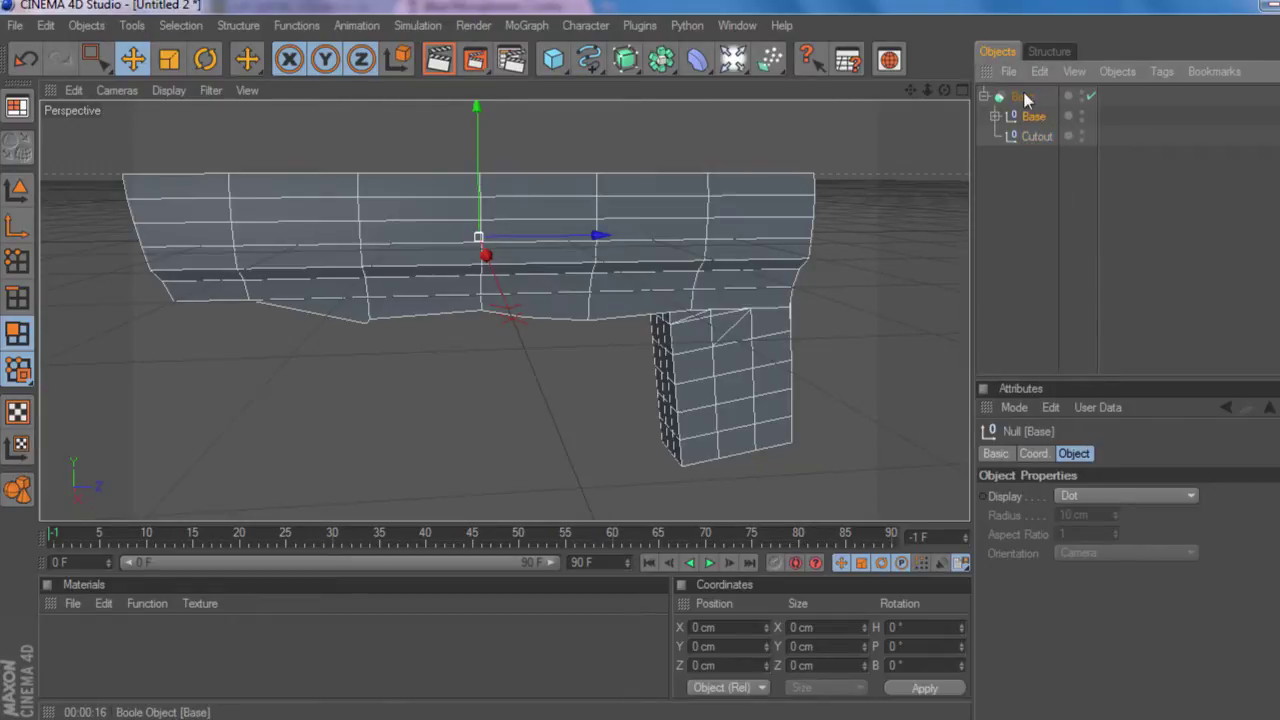
pyautogui.click(1023, 96)
pyautogui.click(1034, 137)
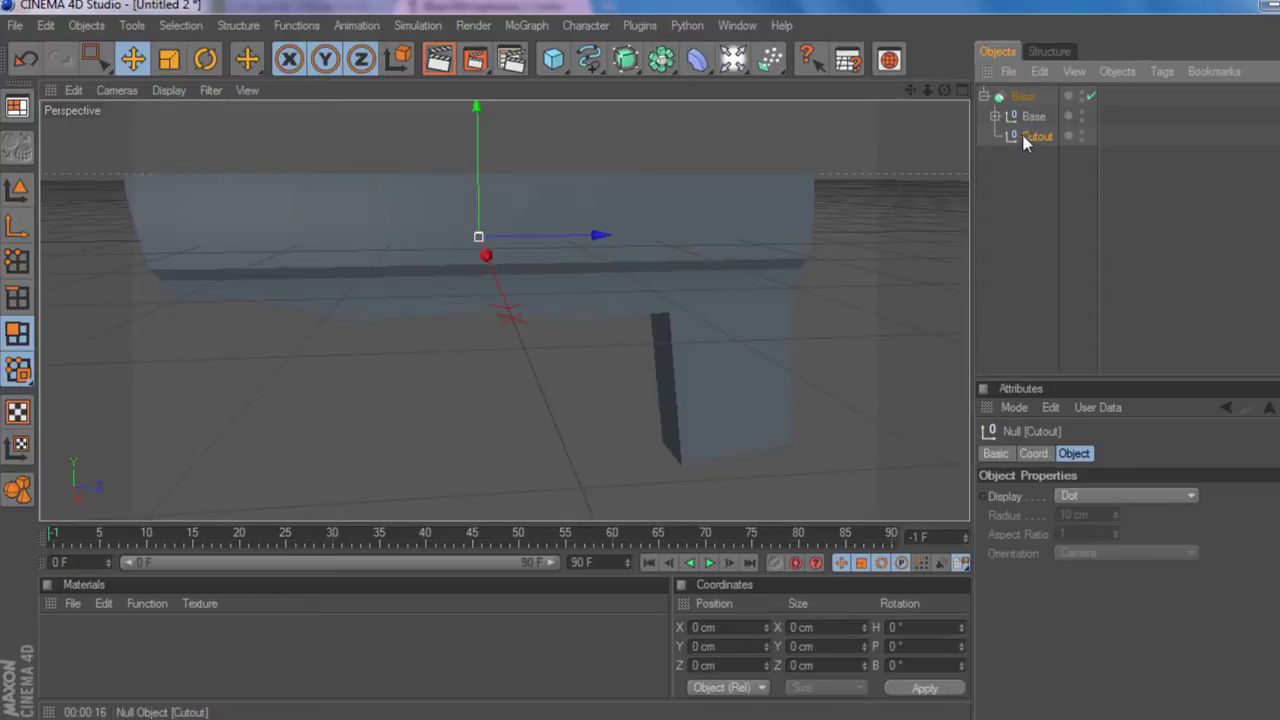
# - Add a Cylinder primitive and nest it inside the Cutout null
pyautogui.moveTo(944, 91); pyautogui.dragTo(990, 96)
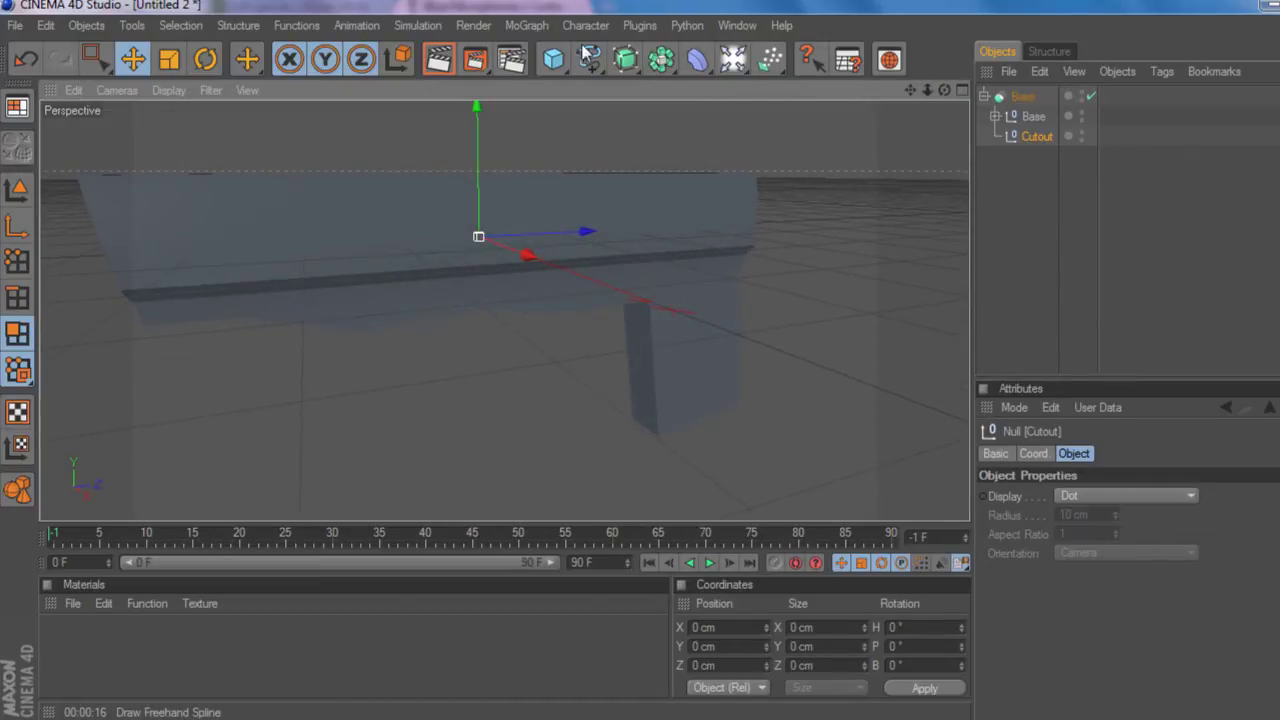
pyautogui.click(553, 59)
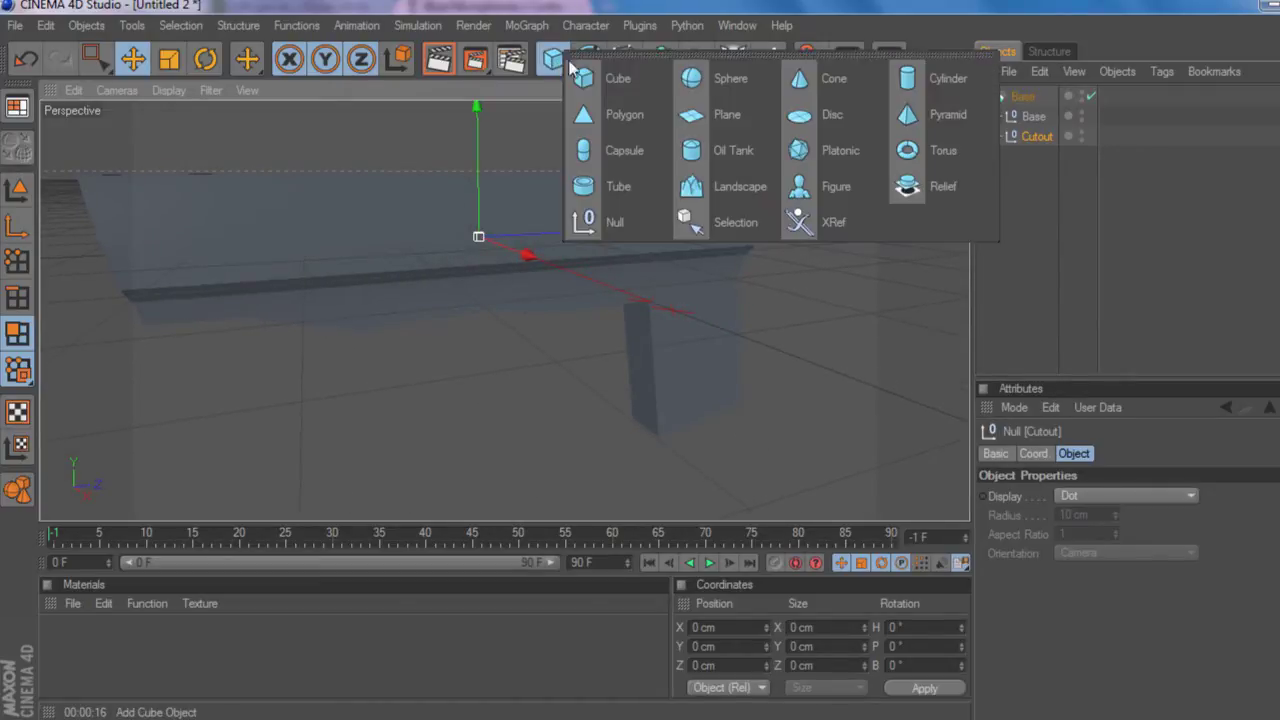
pyautogui.click(962, 90)
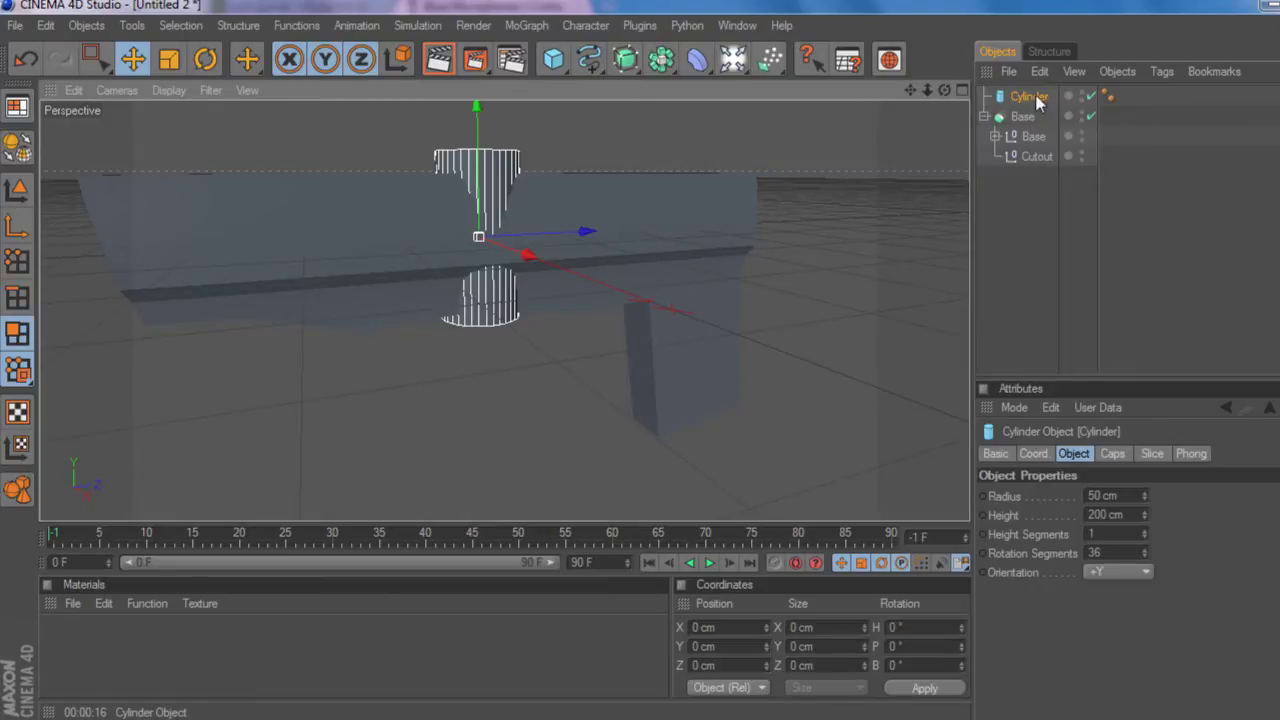
pyautogui.moveTo(1036, 97); pyautogui.dragTo(1040, 157)
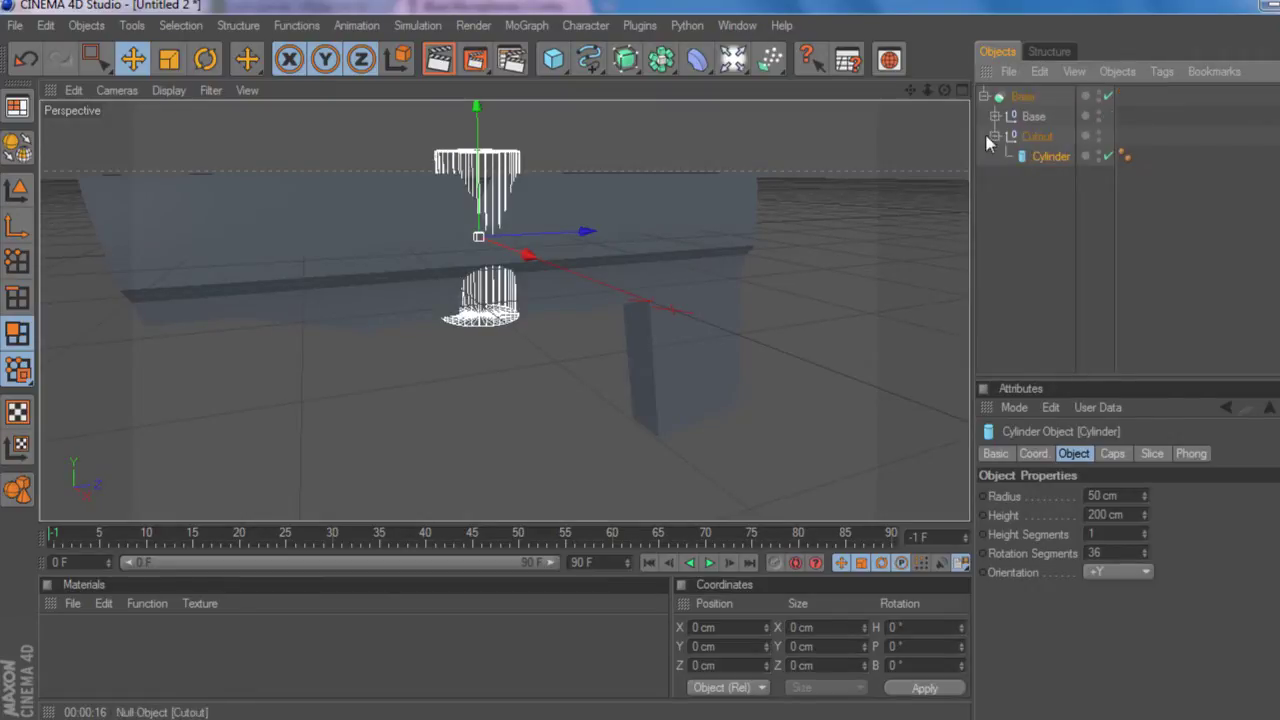
pyautogui.click(1005, 140)
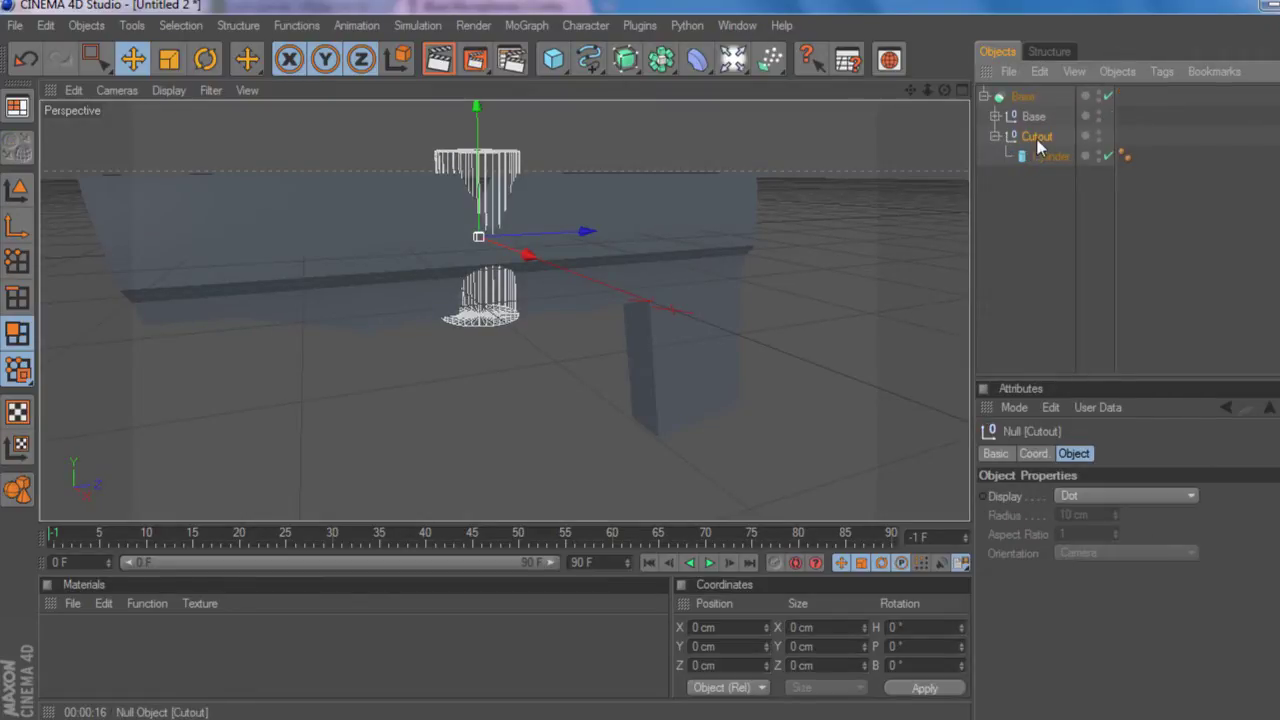
# - Rotate the cylinder 90° in bank so it lies crosswise through the gun body
pyautogui.click(1048, 158)
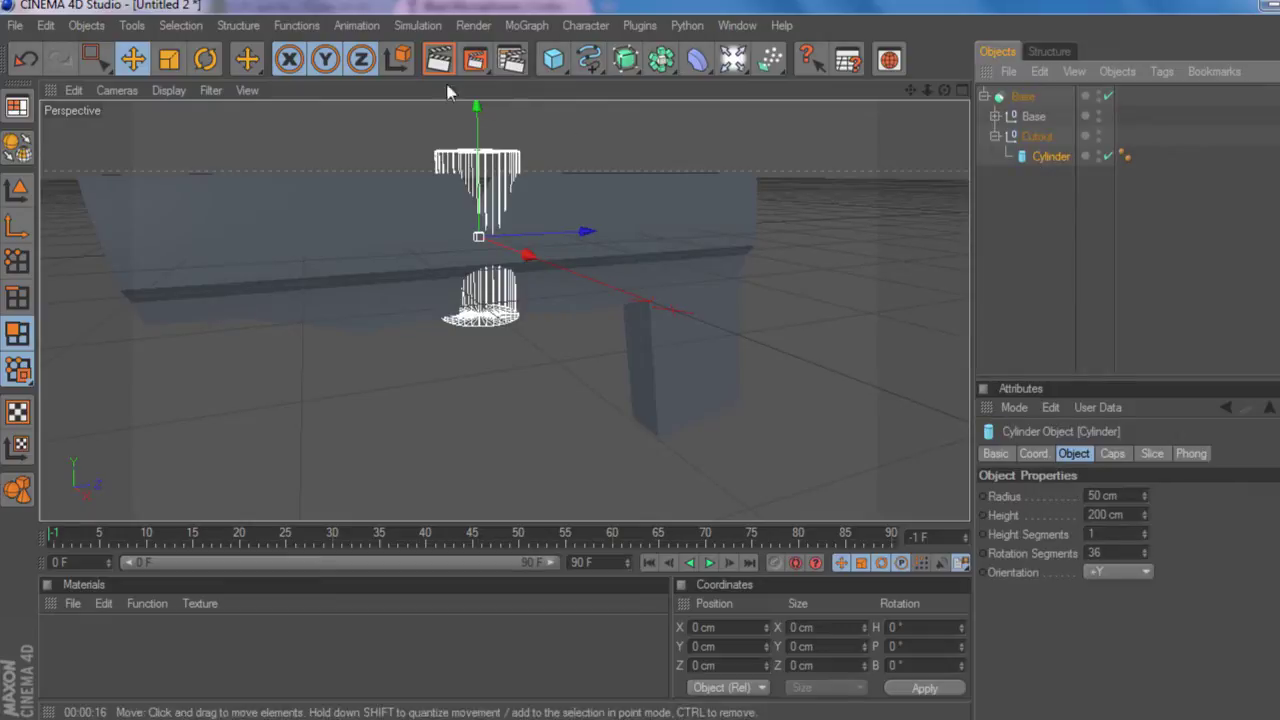
pyautogui.click(205, 59)
pyautogui.moveTo(500, 212); pyautogui.dragTo(503, 372)
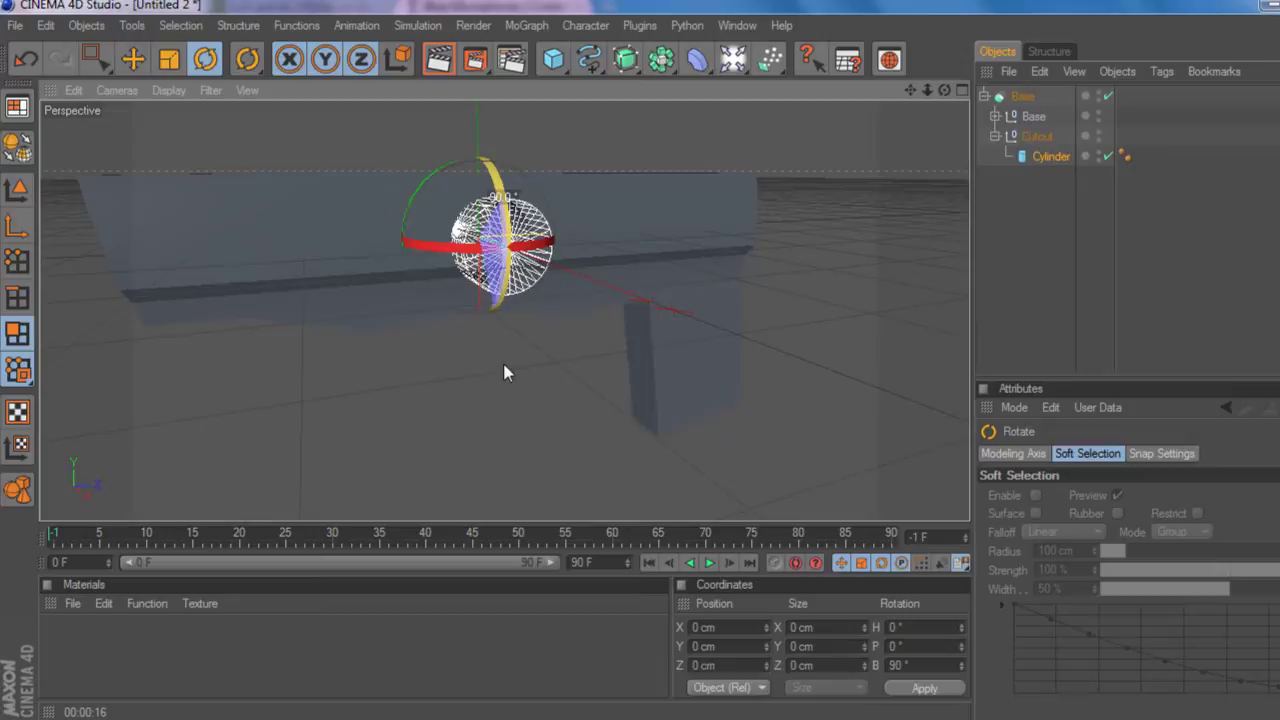
# - Move the cylinder back and down to the corner where the front of the grip meets the gun's underside
pyautogui.press('e')
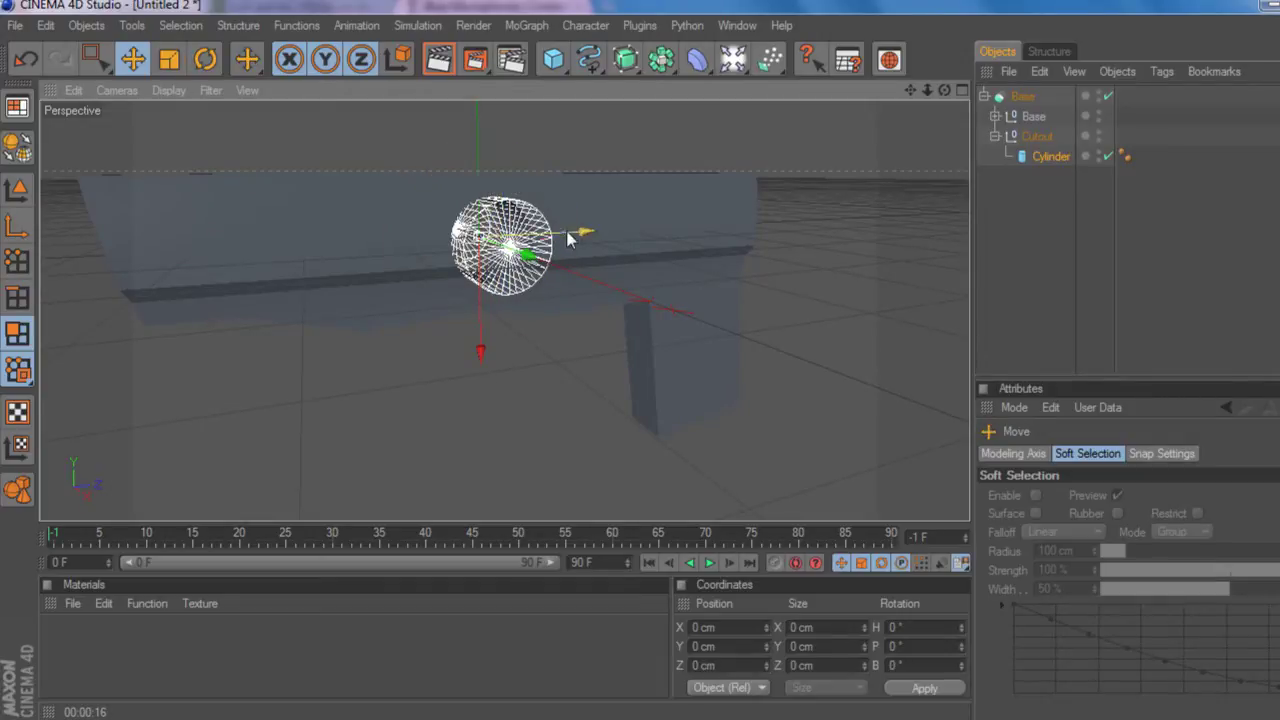
pyautogui.moveTo(585, 232); pyautogui.dragTo(755, 228)
pyautogui.moveTo(945, 92); pyautogui.dragTo(850, 94)
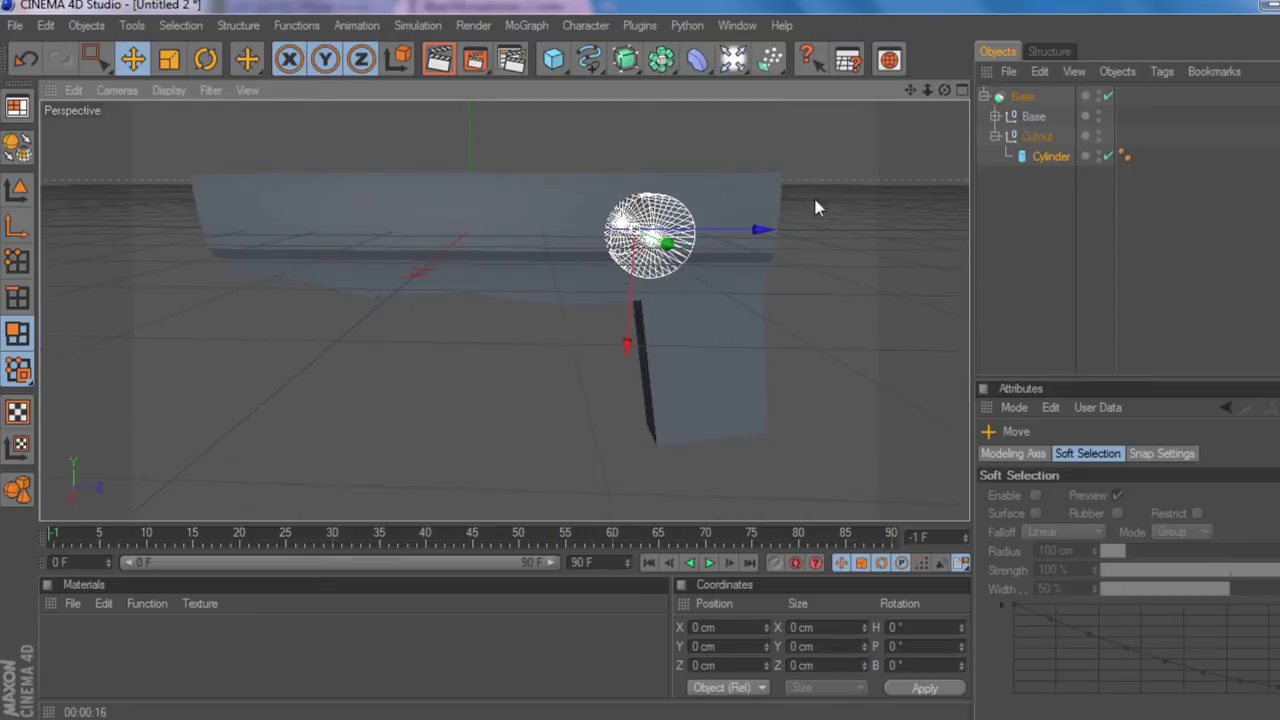
pyautogui.moveTo(626, 345); pyautogui.dragTo(621, 410)
pyautogui.moveTo(944, 97); pyautogui.dragTo(788, 303)
pyautogui.scroll(3, 779, 356)
pyautogui.scroll(-2, 790, 352)
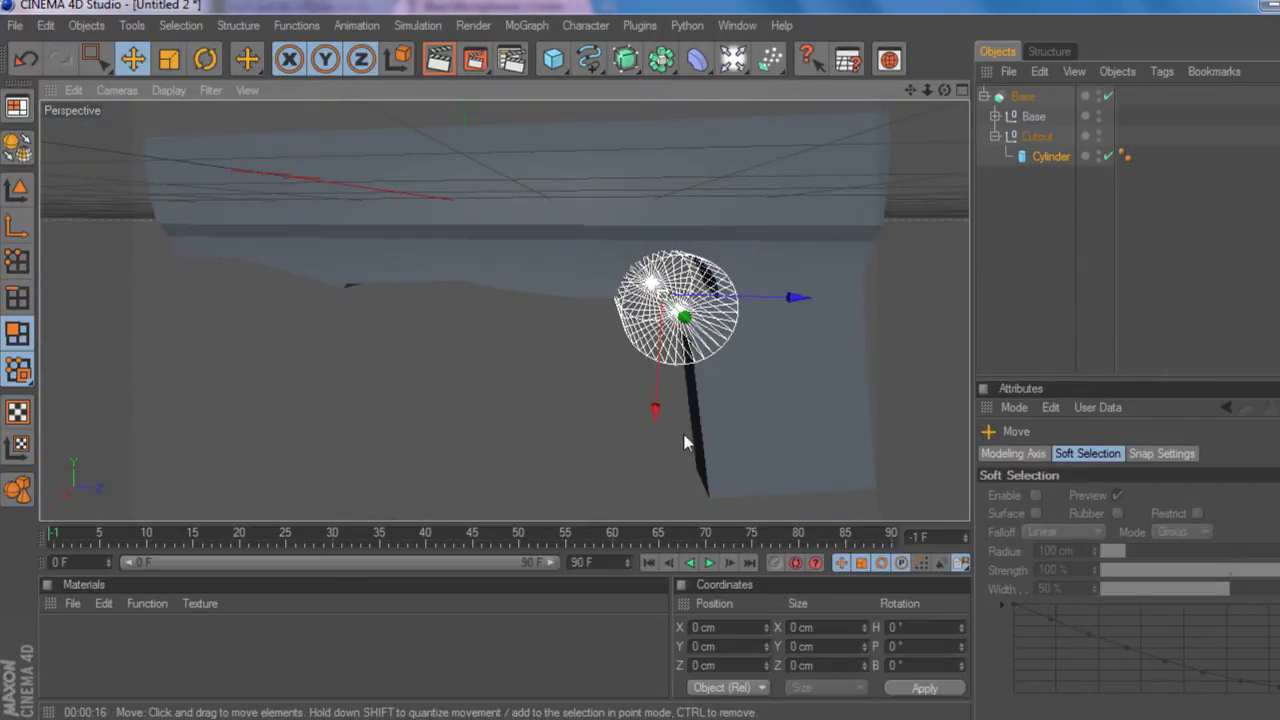
pyautogui.moveTo(658, 412); pyautogui.dragTo(655, 424)
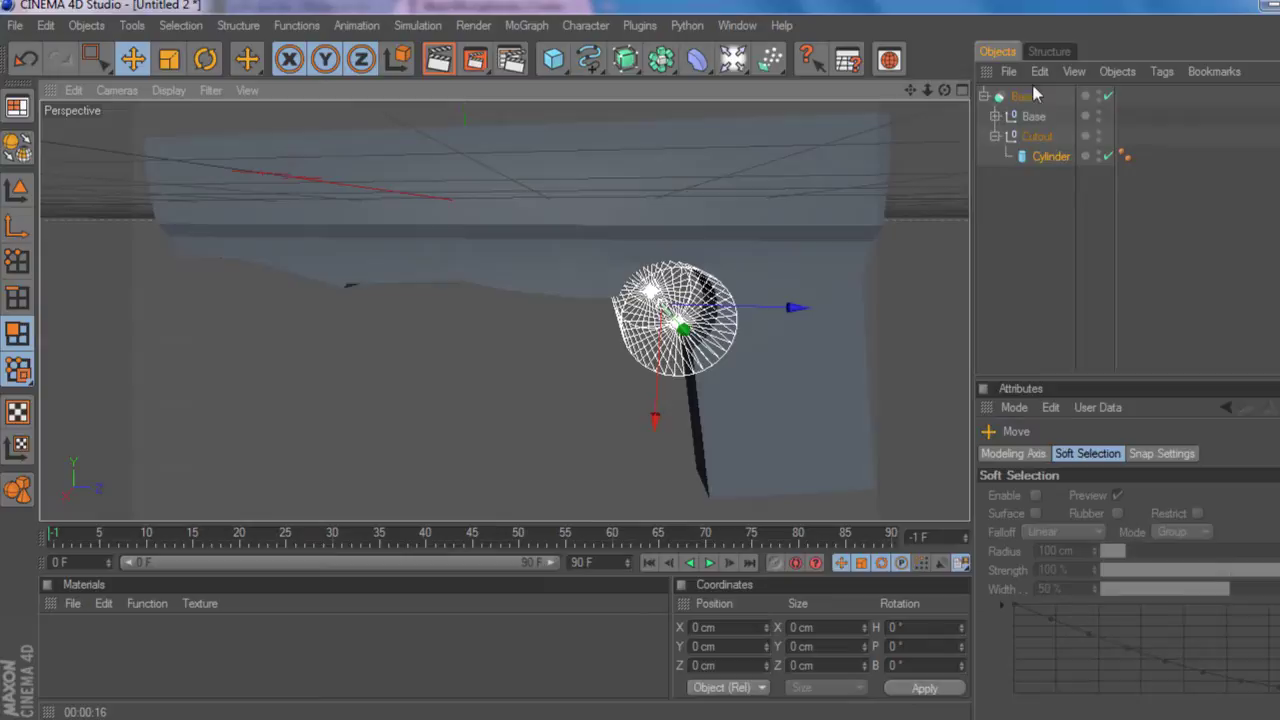
# - Set the cylinder's radius to 58 cm and inspect the resulting cut from several angles
pyautogui.click(1045, 157)
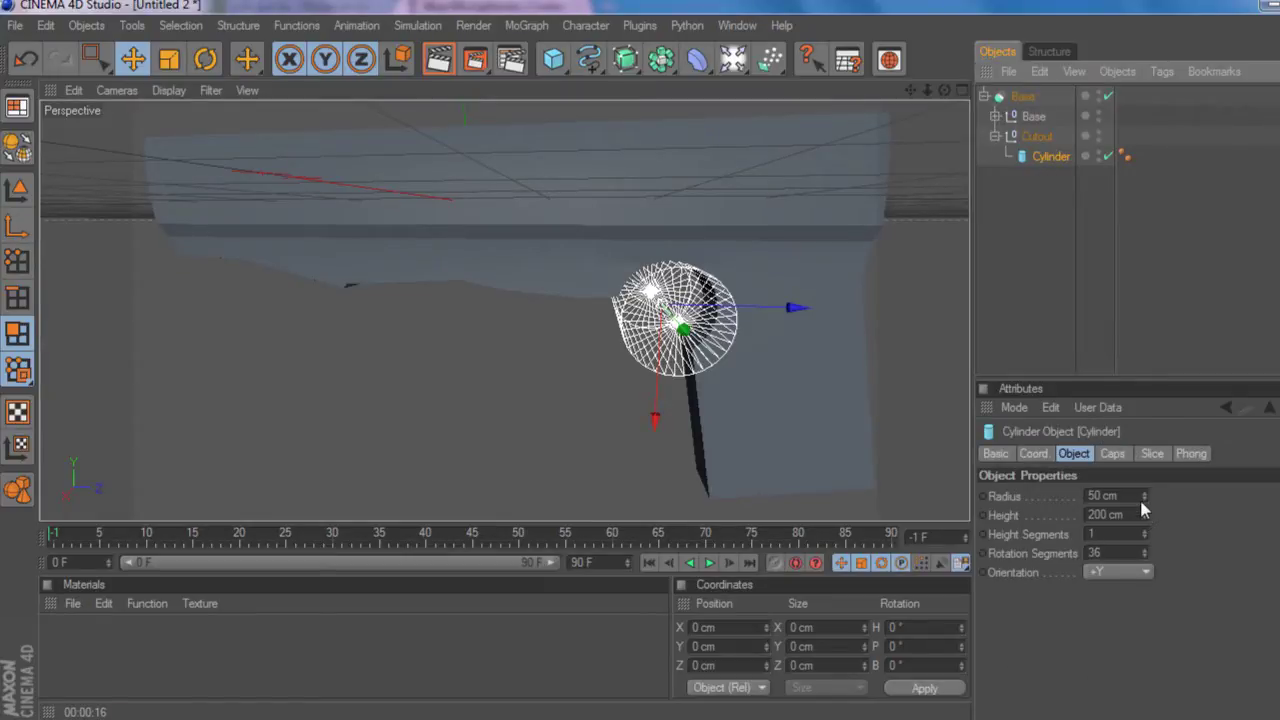
pyautogui.moveTo(1143, 496); pyautogui.dragTo(1128, 467)
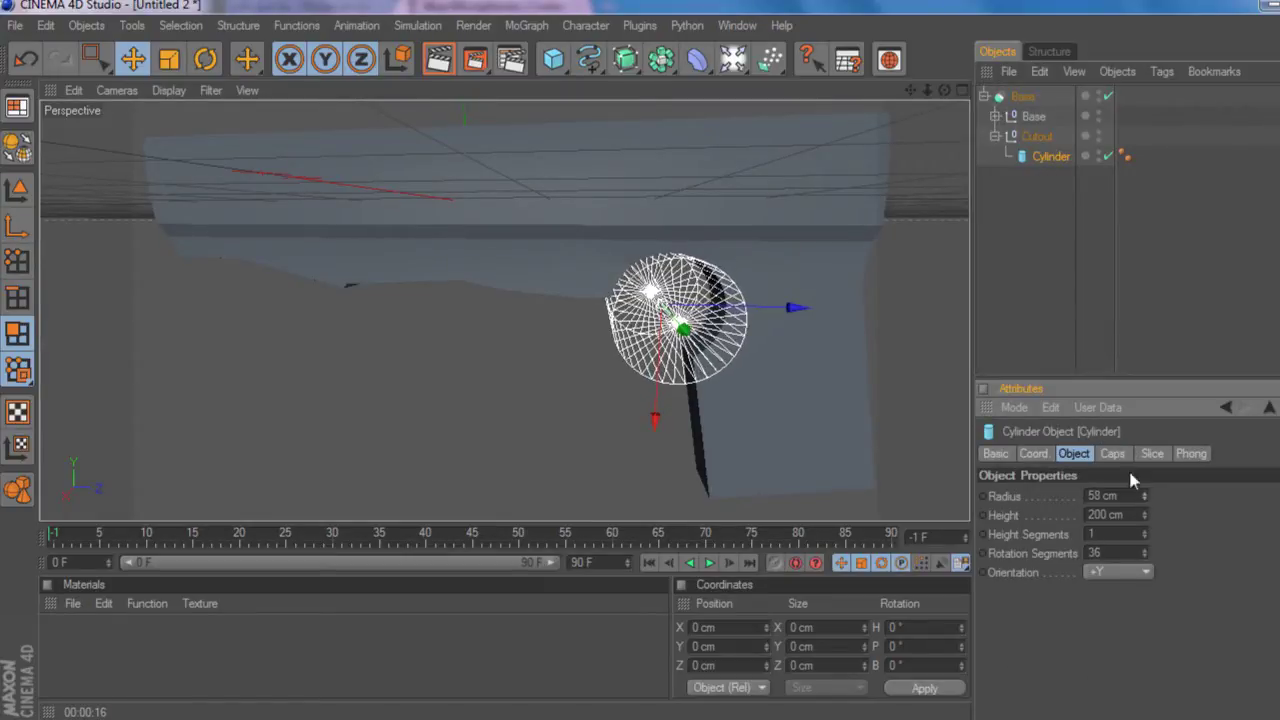
pyautogui.click(1036, 219)
pyautogui.moveTo(944, 90); pyautogui.dragTo(1085, 108)
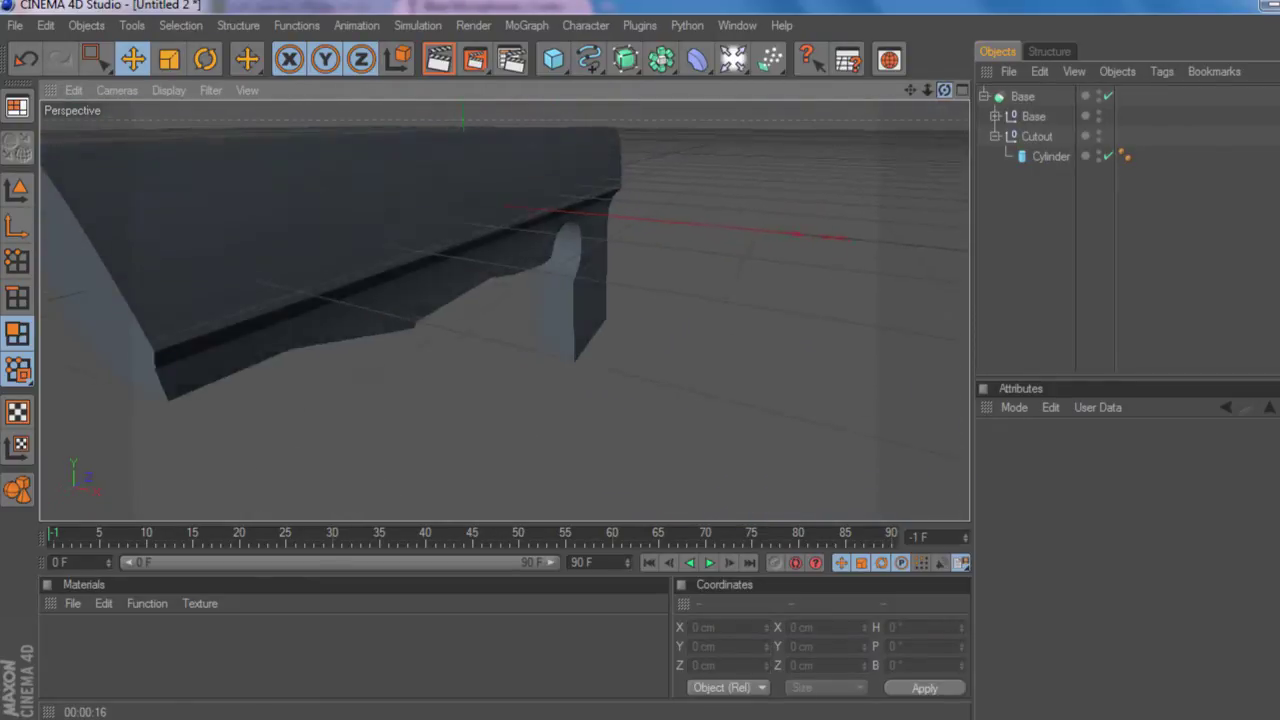
pyautogui.moveTo(770, 108); pyautogui.dragTo(722, 92)
pyautogui.scroll(1, 829, 246)
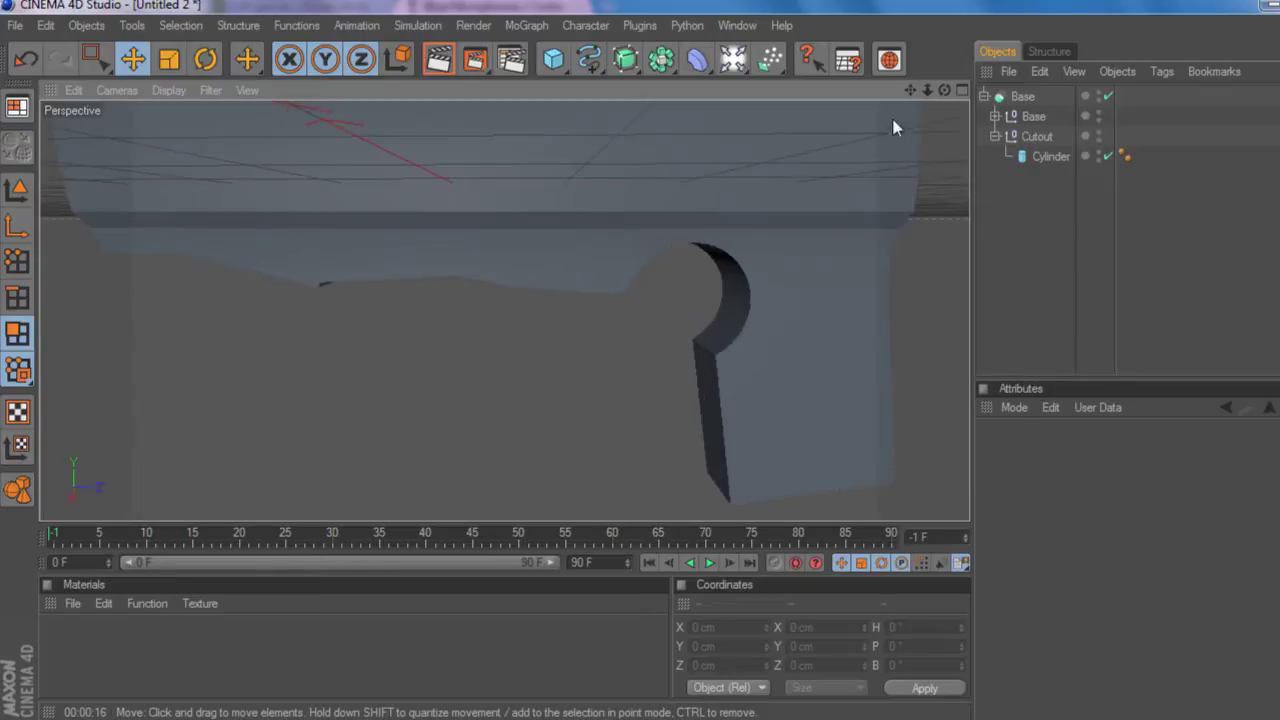
# - Nudge the cutout cylinder slightly downward and check the rounded notch against the whole gun
pyautogui.click(1050, 156)
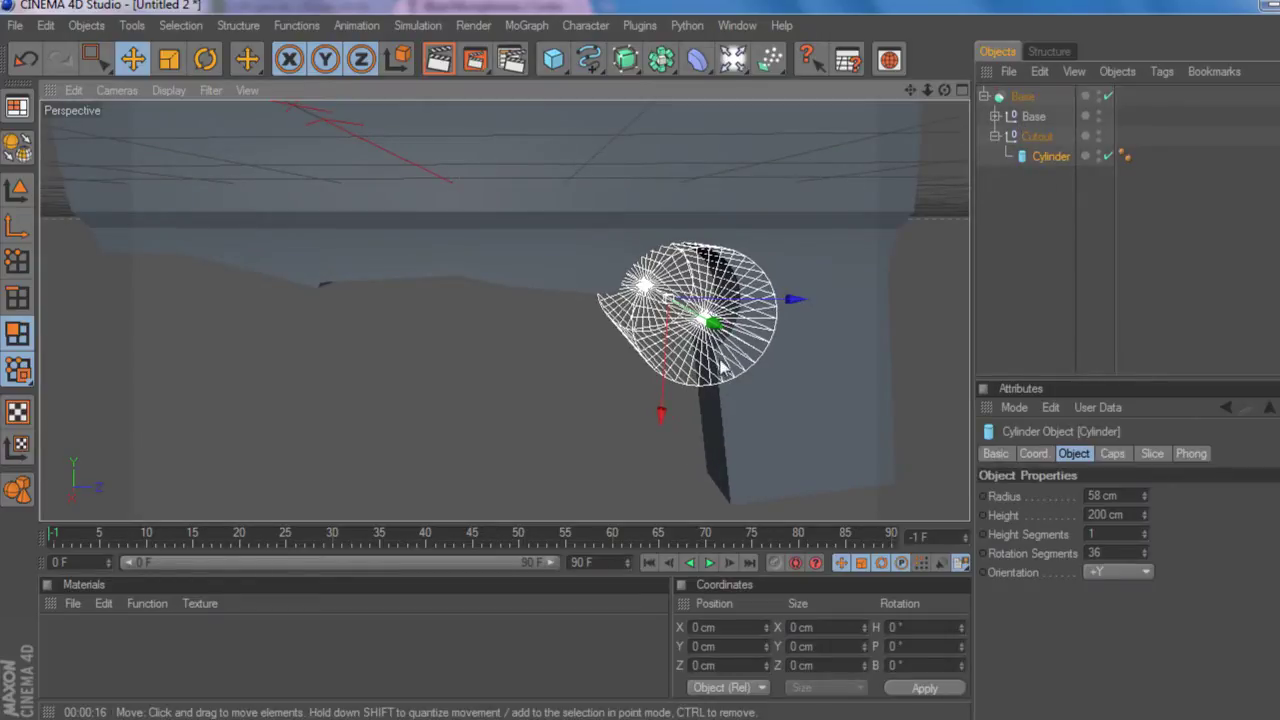
pyautogui.moveTo(672, 405); pyautogui.dragTo(672, 408)
pyautogui.click(1012, 240)
pyautogui.moveTo(945, 91)
pyautogui.mouseDown()
pyautogui.moveTo(884, 91)
pyautogui.moveTo(928, 91)
pyautogui.mouseUp()
pyautogui.scroll(-4, 718, 233)
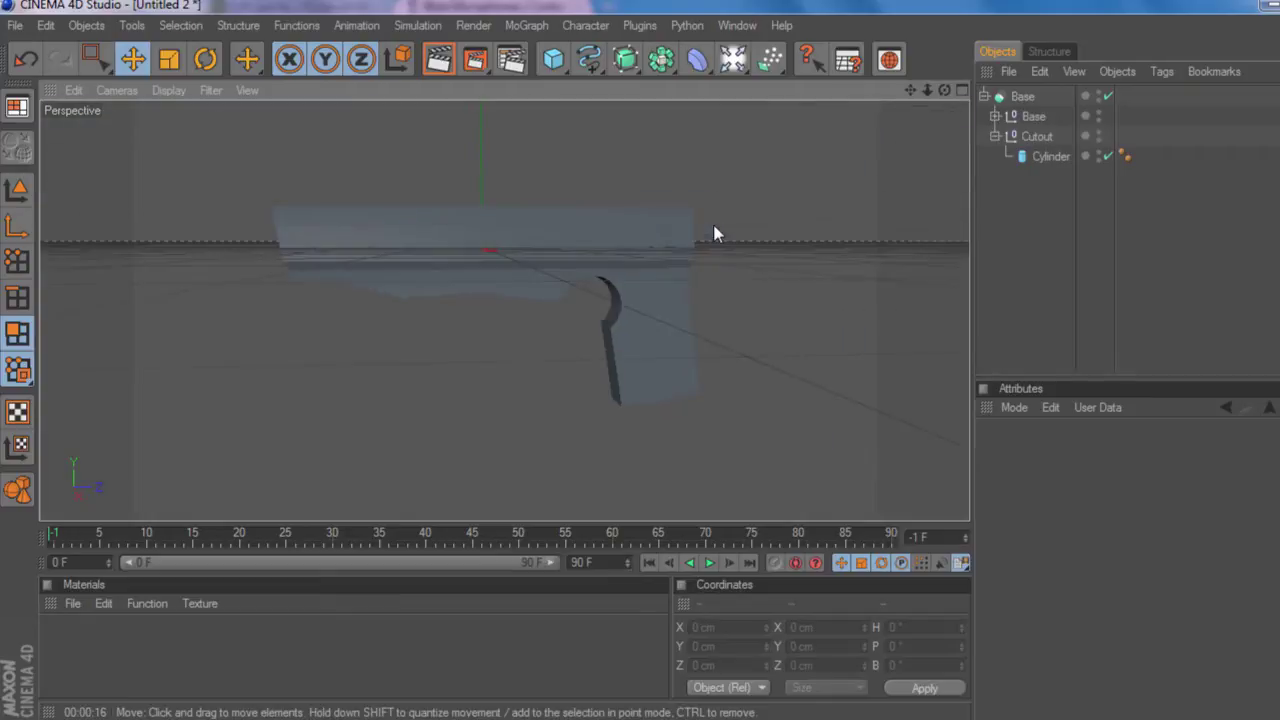
# - Set the cutout cylinder's radius to 60 cm
pyautogui.scroll(3, 740, 236)
pyautogui.scroll(1, 757, 237)
pyautogui.click(1050, 156)
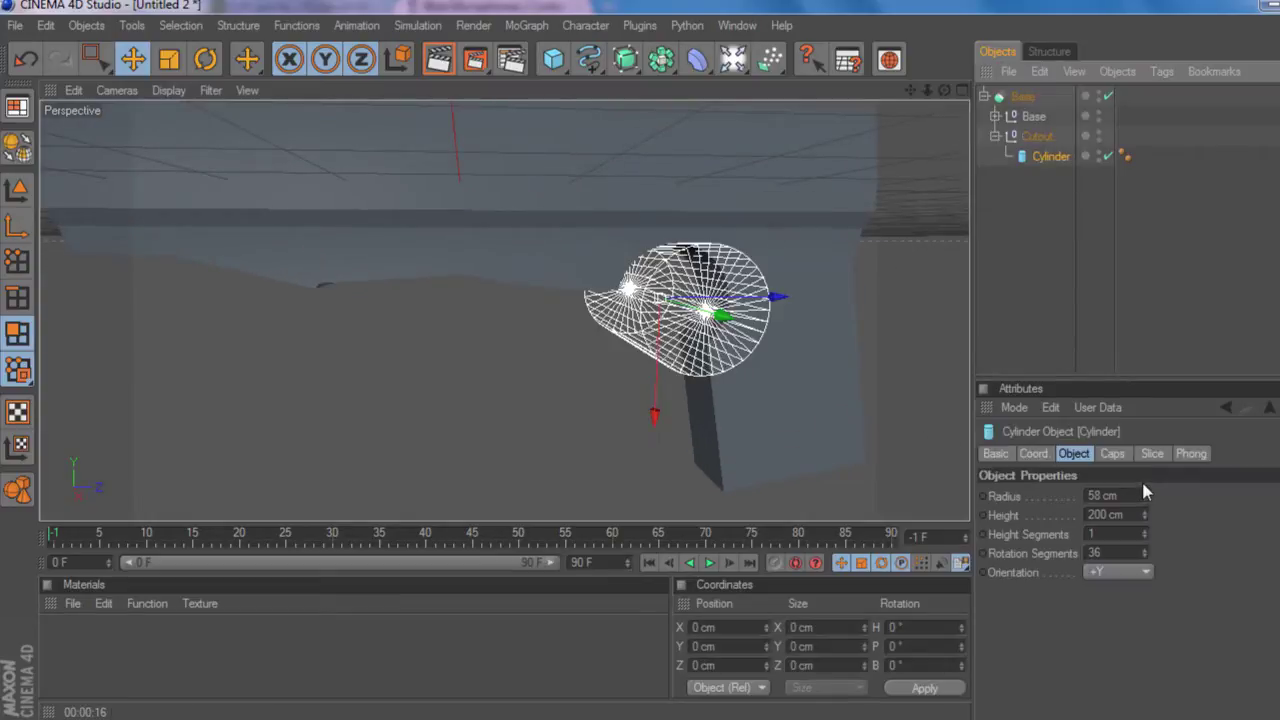
pyautogui.moveTo(1147, 490); pyautogui.dragTo(1148, 491)
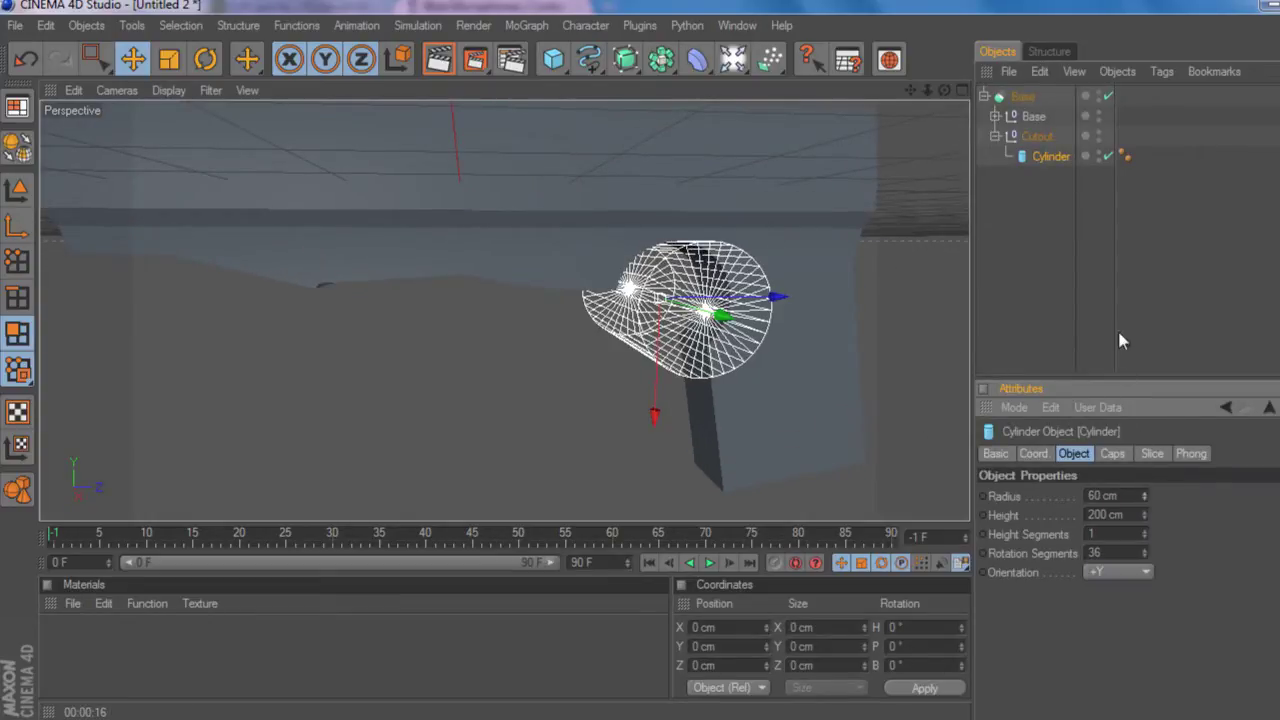
# - Convert the cylinder into an editable polygon object and select all its polygons for scaling
pyautogui.click(1024, 160)
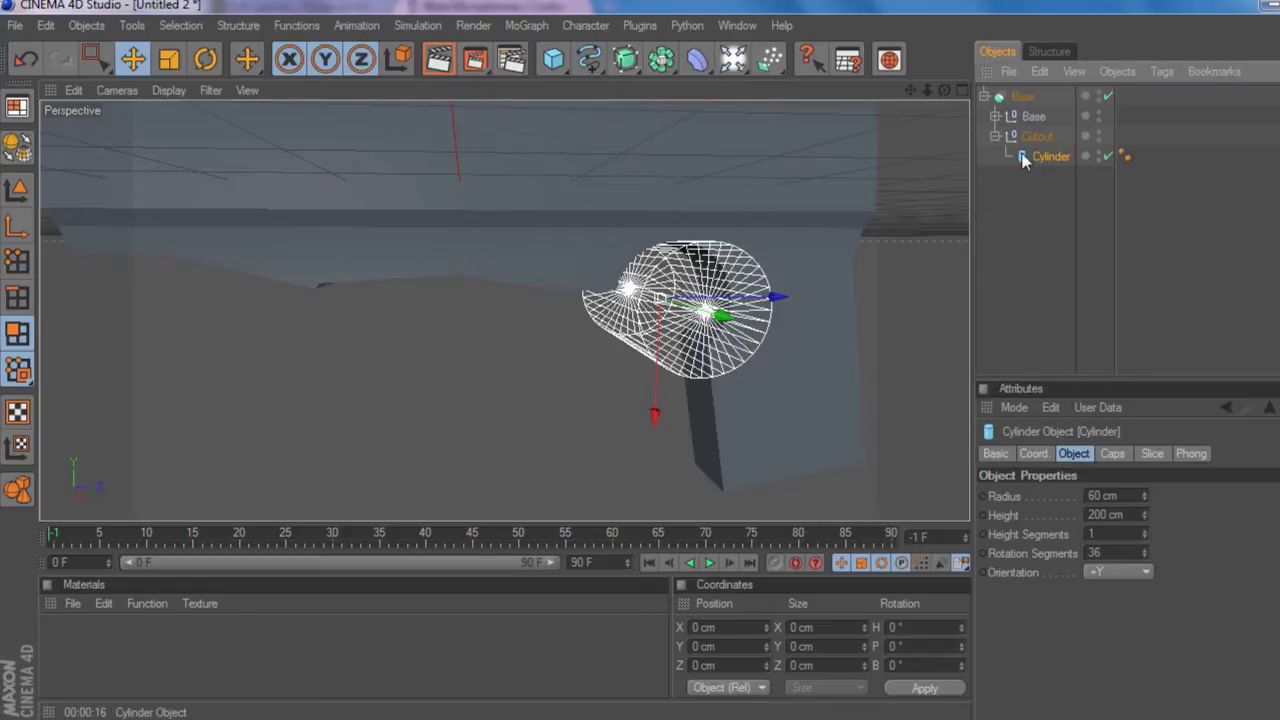
pyautogui.press('c')
pyautogui.press('t')
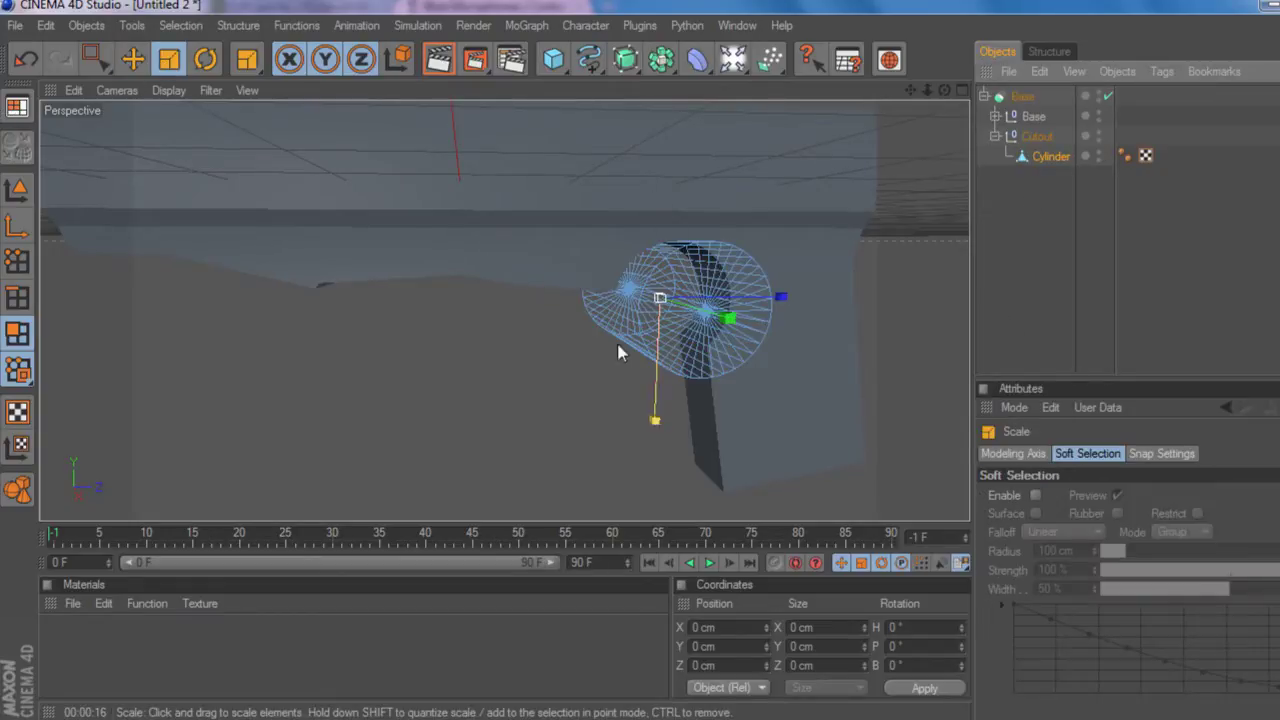
pyautogui.click(181, 26)
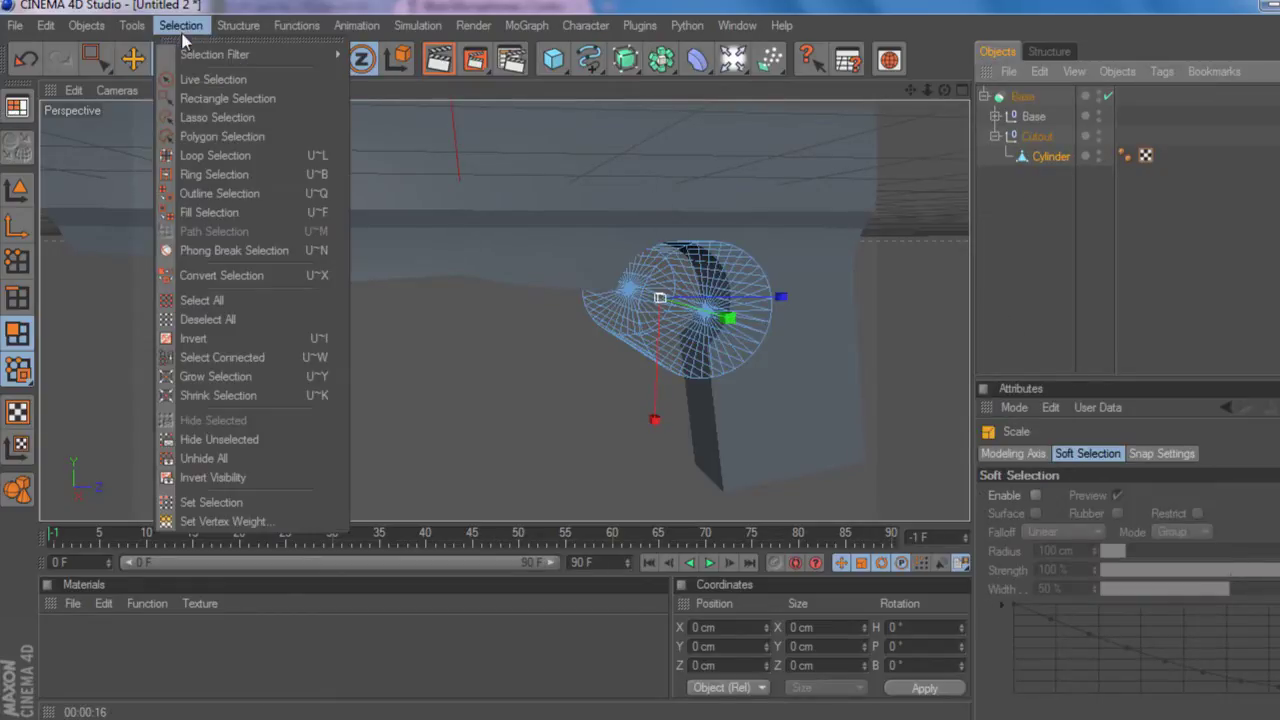
pyautogui.click(199, 301)
# - Try scaling the cylinder's polygons down to 180 cm in Y and 108 cm in Z, check the cut, and undo it
pyautogui.moveTo(655, 424); pyautogui.dragTo(655, 421)
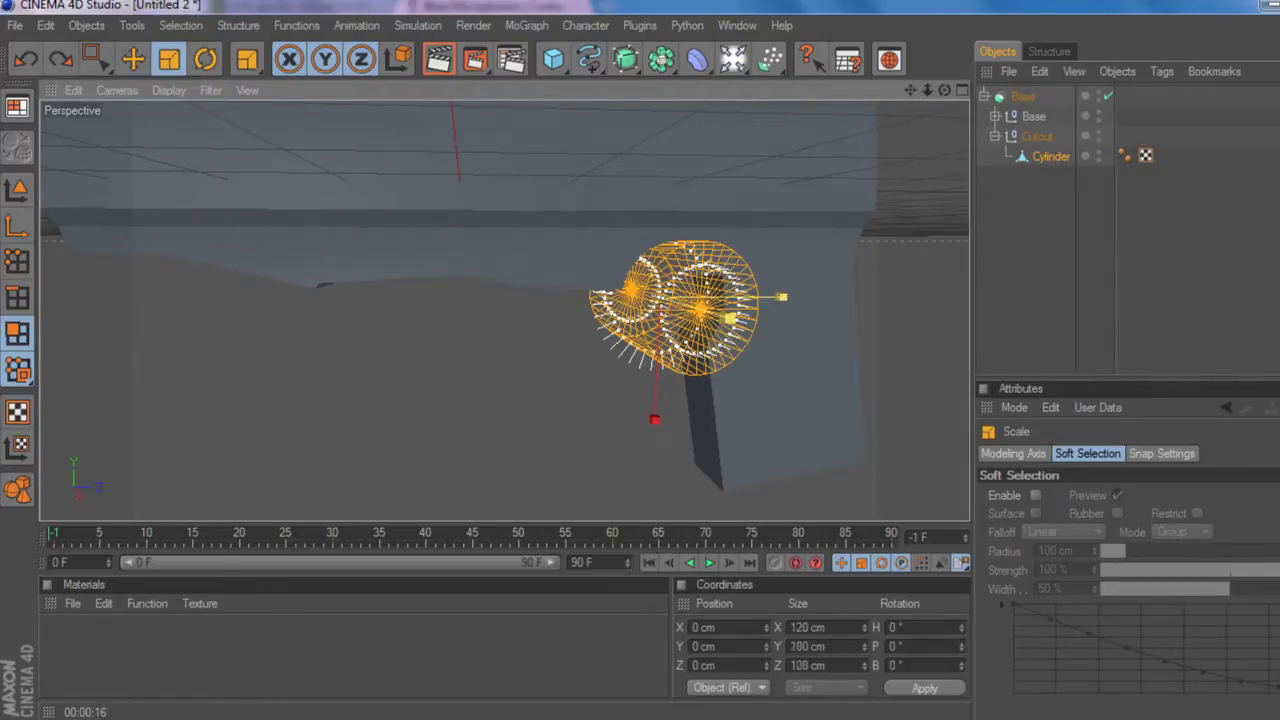
pyautogui.click(989, 277)
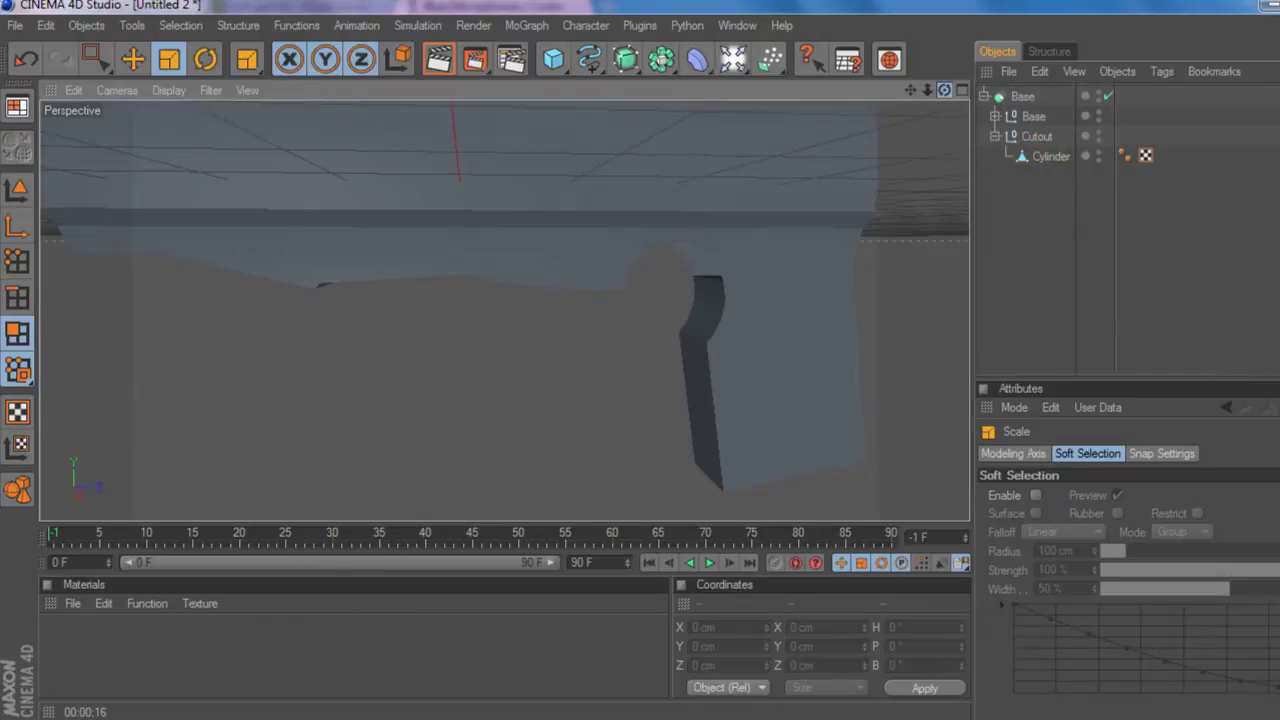
pyautogui.moveTo(944, 90); pyautogui.dragTo(948, 92)
pyautogui.hotkey('ctrl', 'z')
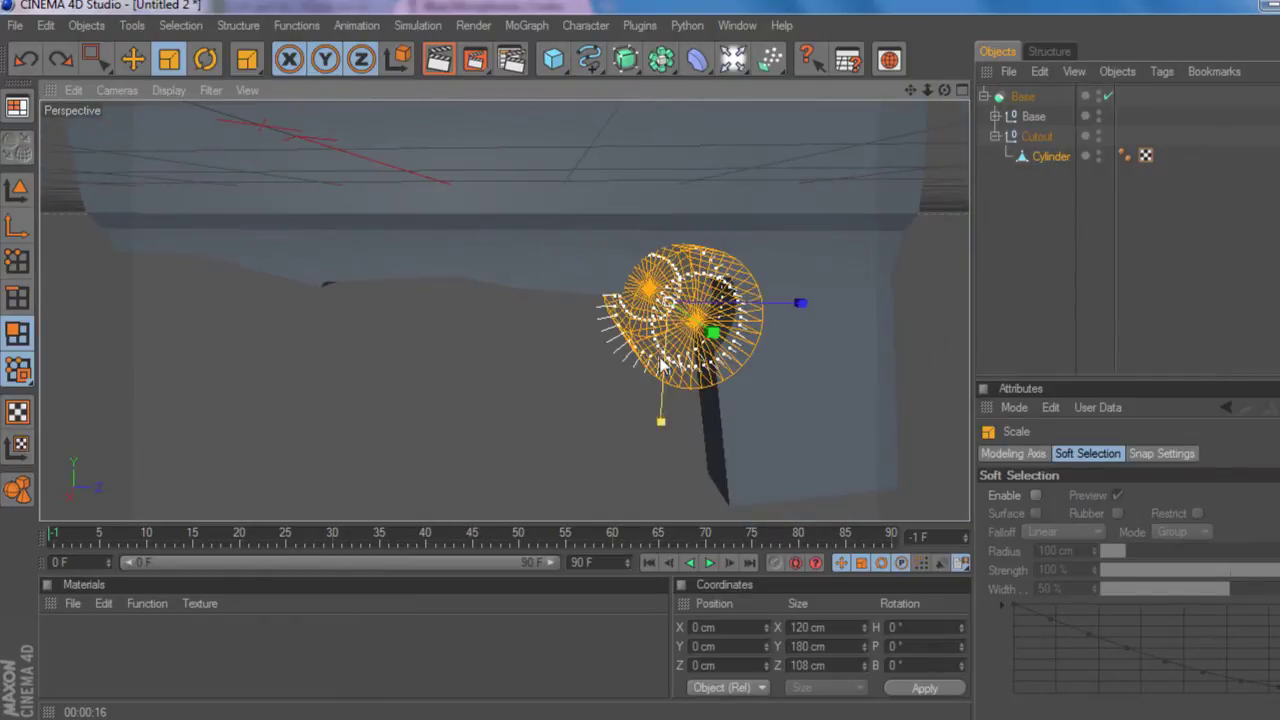
# - Scale the cylinder's polygons slightly narrower along the Z axis and check the notch
pyautogui.moveTo(806, 303); pyautogui.dragTo(804, 302)
pyautogui.click(1070, 211)
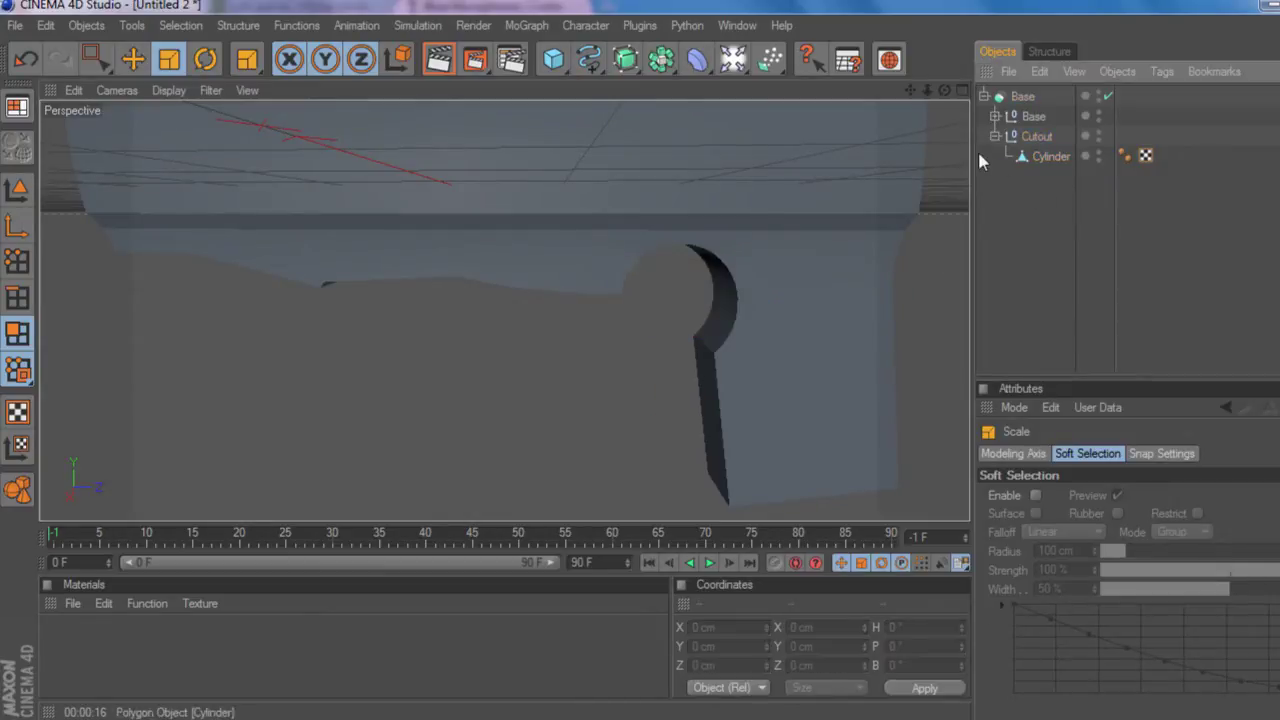
pyautogui.moveTo(944, 90); pyautogui.dragTo(910, 92)
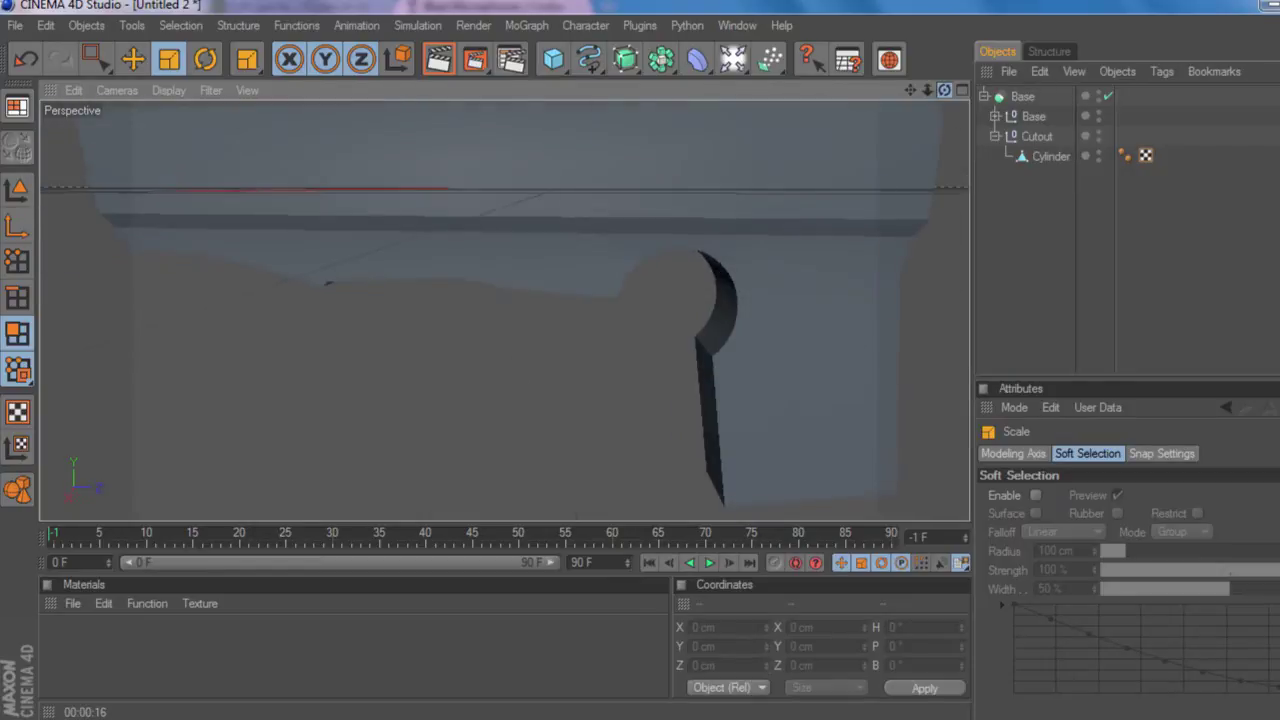
# - Scale the cylinder's polygons up to 132 × 220 × 122.604 cm and move them 5.835 cm downward along their X axis
pyautogui.click(1050, 156)
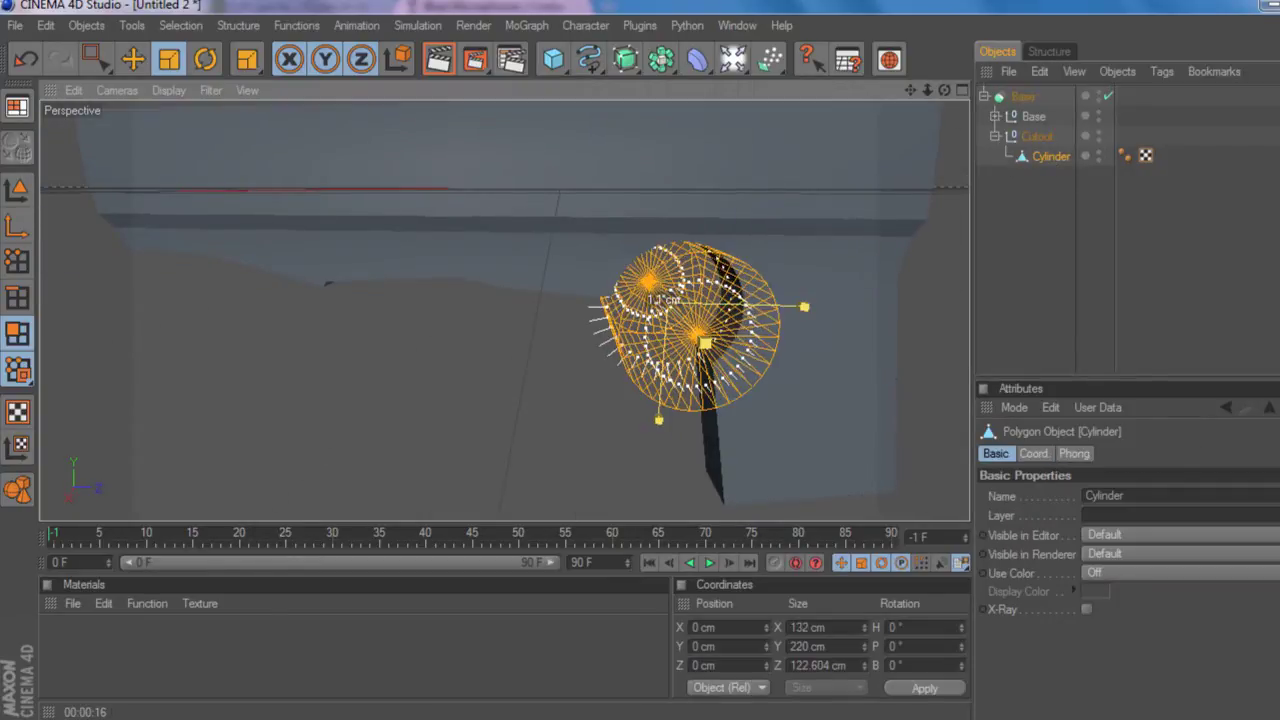
pyautogui.click(133, 60)
pyautogui.moveTo(659, 414); pyautogui.dragTo(658, 418)
pyautogui.click(1058, 200)
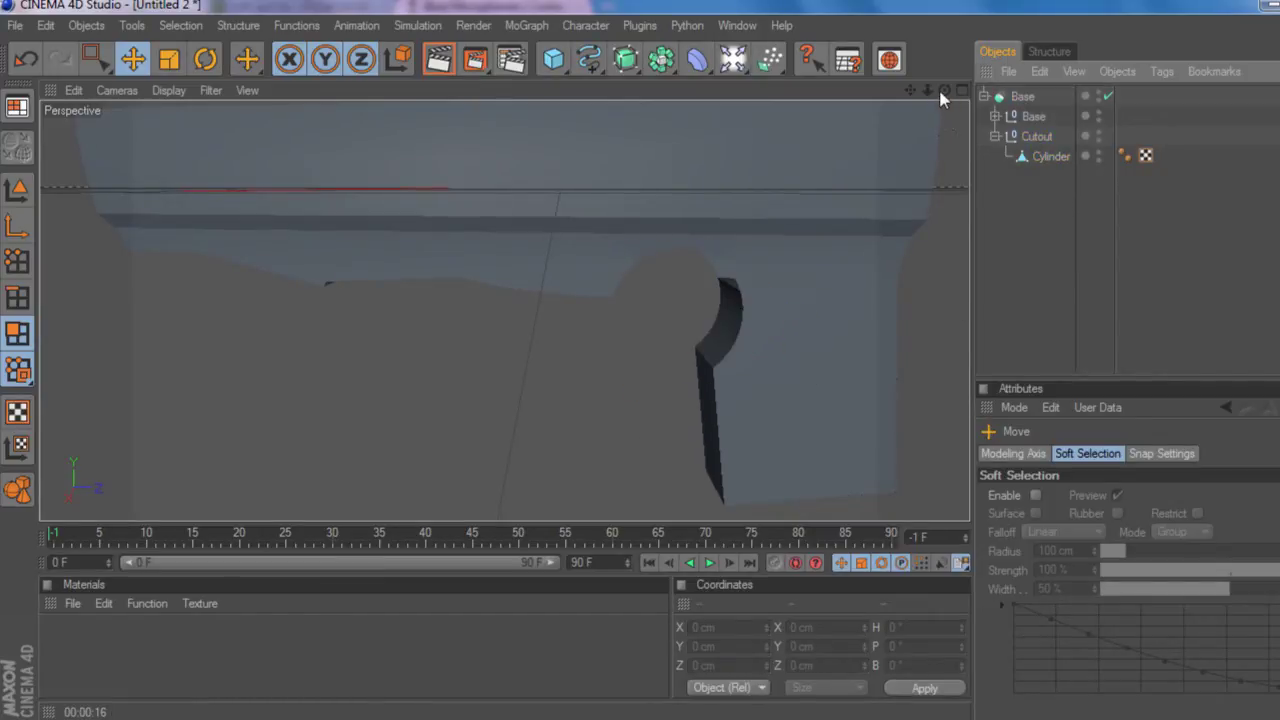
pyautogui.moveTo(944, 90); pyautogui.dragTo(944, 90)
# - Scale the cylinder's polygons uniformly down to 118.8 × 198 × 110.344 cm and inspect the notch
pyautogui.click(1049, 157)
pyautogui.press('t')
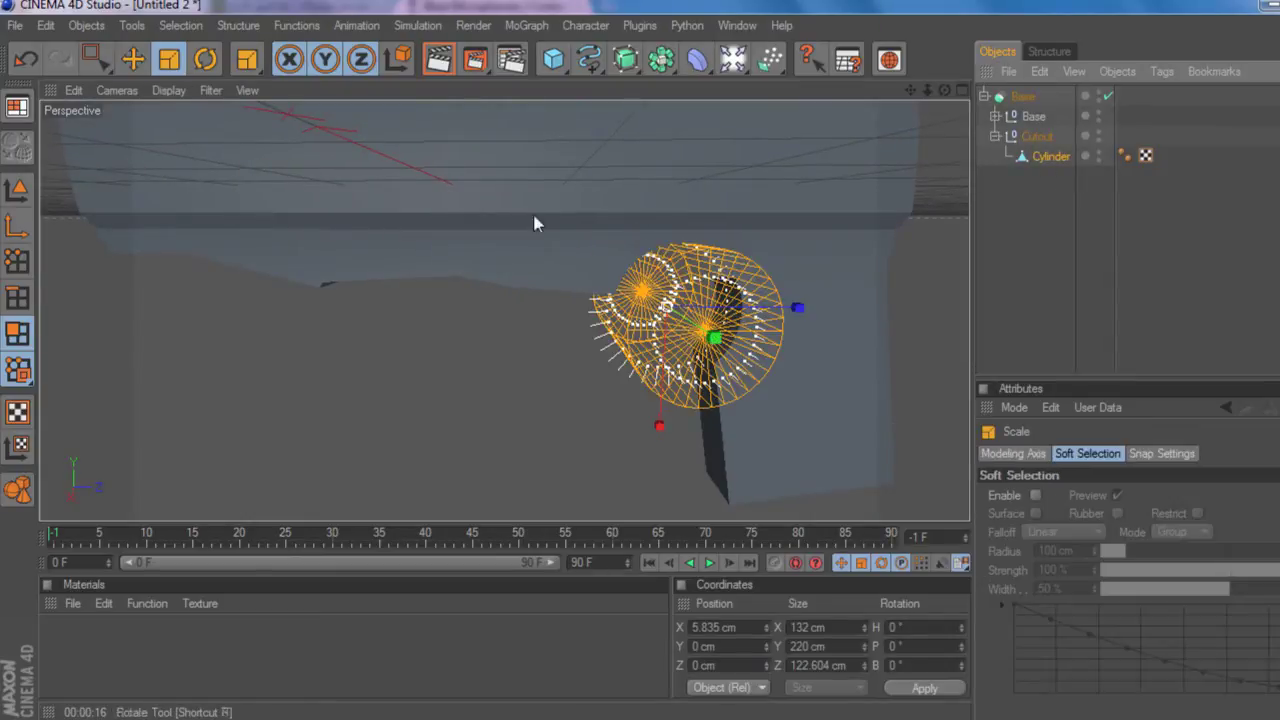
pyautogui.moveTo(673, 316); pyautogui.dragTo(645, 318)
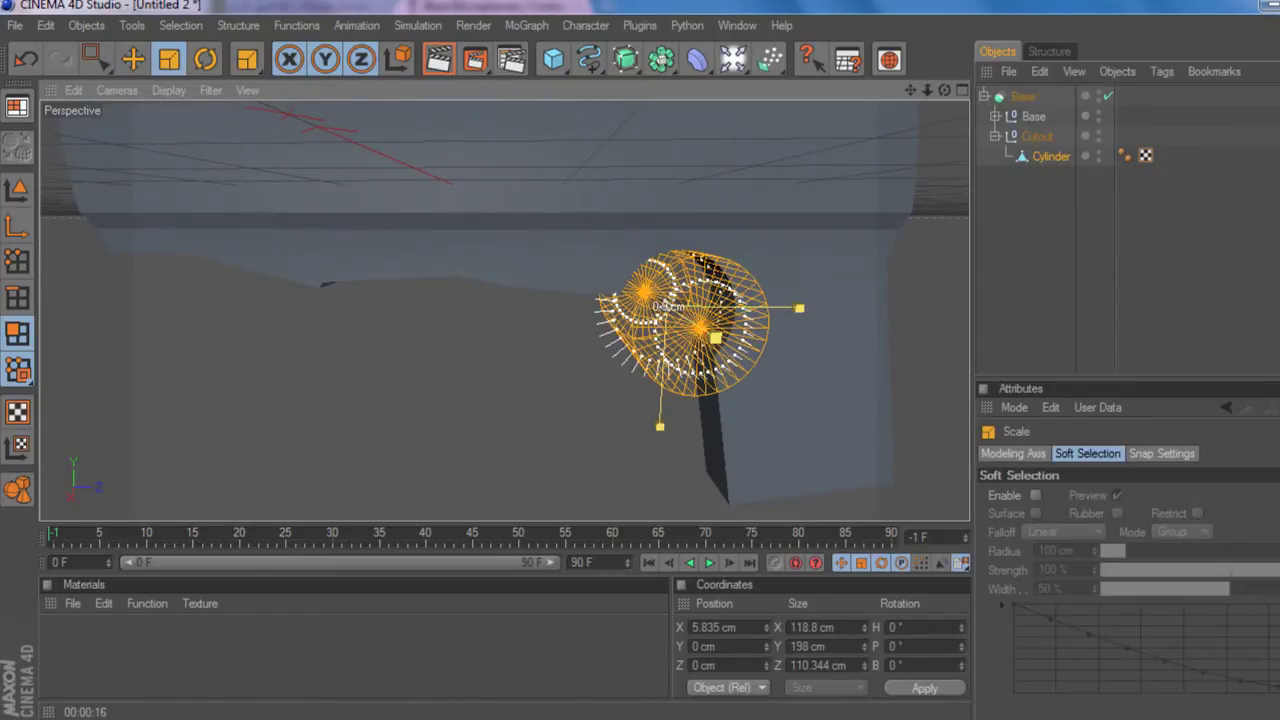
pyautogui.click(997, 198)
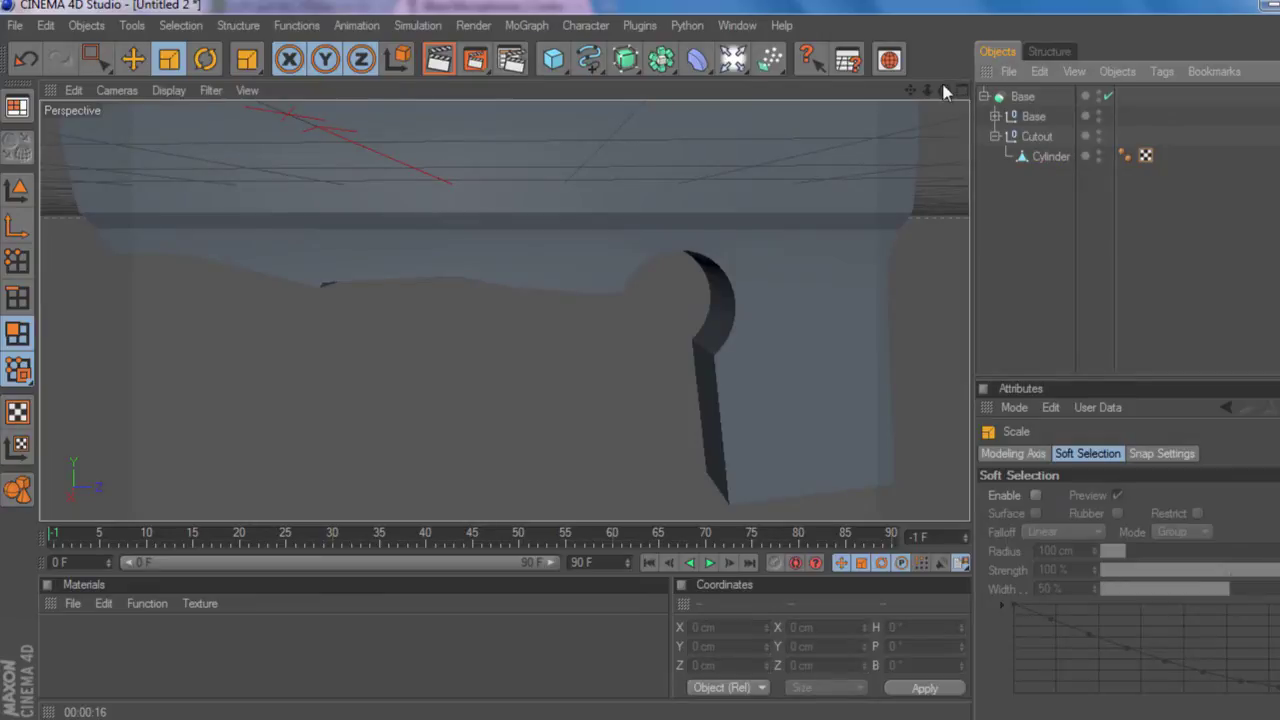
pyautogui.moveTo(945, 92); pyautogui.dragTo(945, 92)
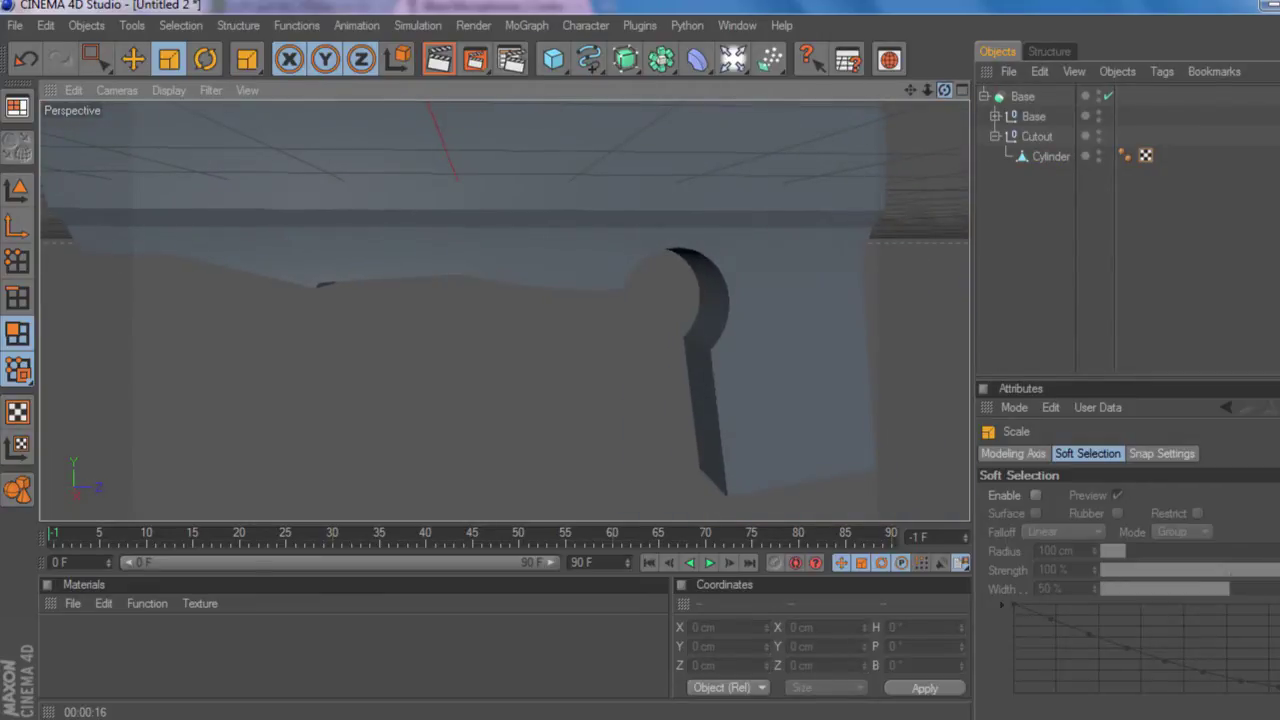
# - Collapse the Cutout null in the hierarchy and select the Base Boole object
pyautogui.click(1045, 156)
pyautogui.click(1032, 136)
pyautogui.click(995, 136)
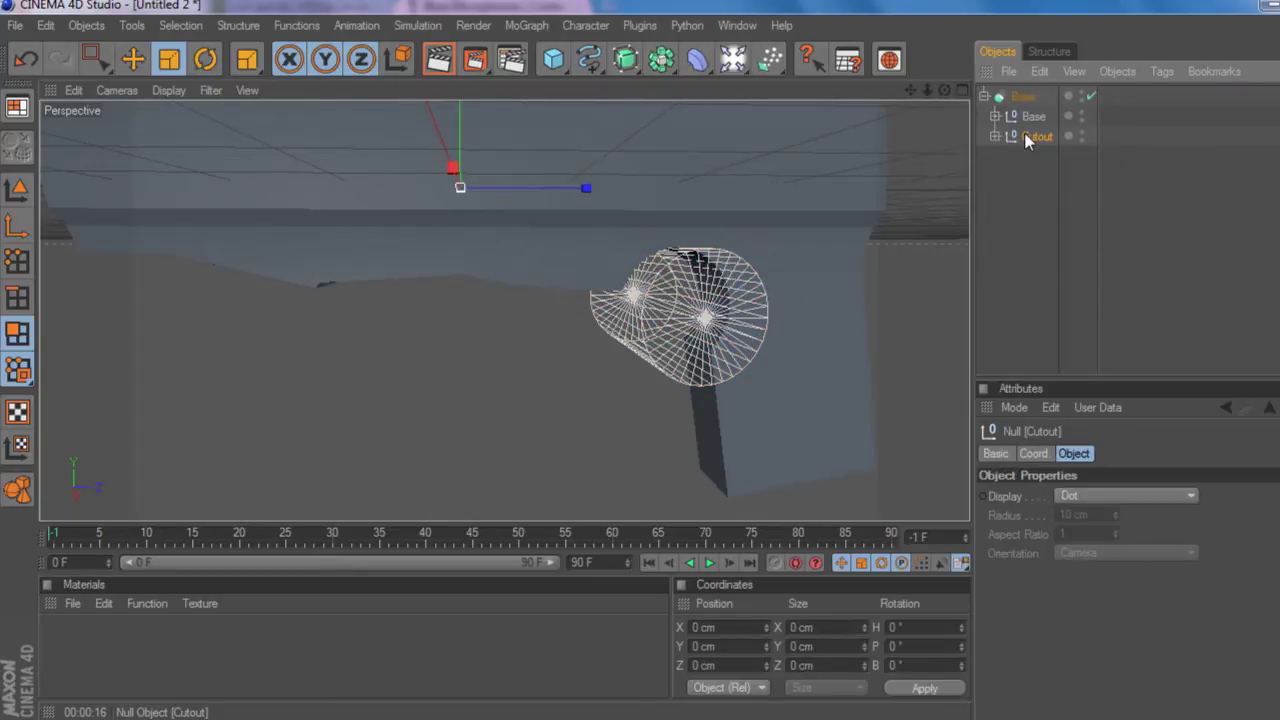
pyautogui.click(1024, 160)
pyautogui.click(1020, 97)
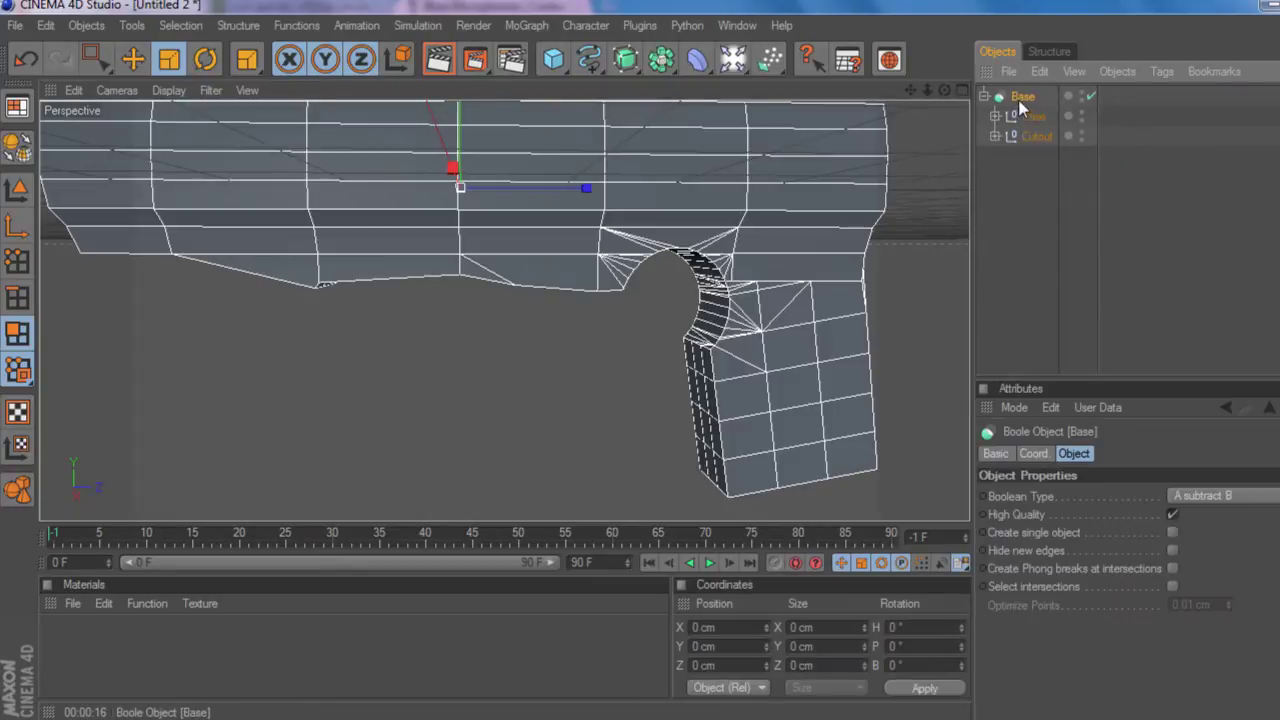
# - Select the three underside polygons of Cube.2 just in front of the grip, inside the Base null
pyautogui.click(1019, 101)
pyautogui.click(1030, 116)
pyautogui.click(995, 116)
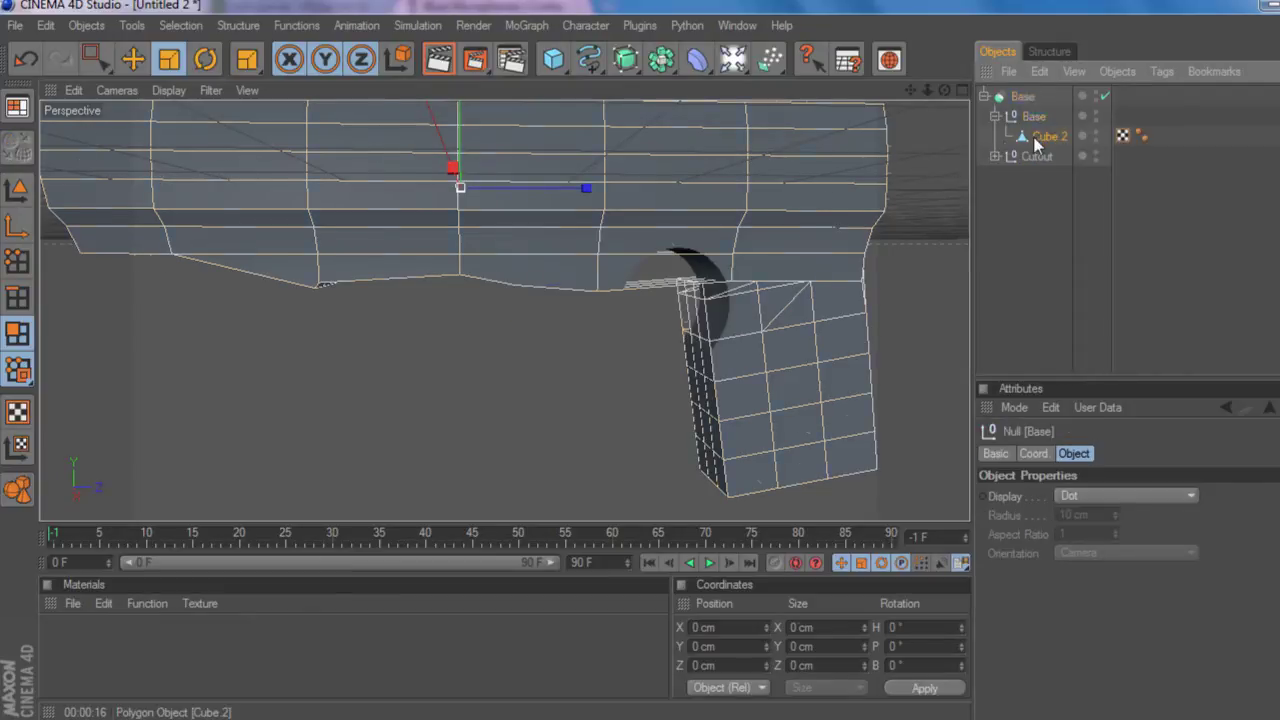
pyautogui.click(1045, 137)
pyautogui.moveTo(946, 91); pyautogui.dragTo(840, 52)
pyautogui.moveTo(621, 265); pyautogui.dragTo(651, 257)
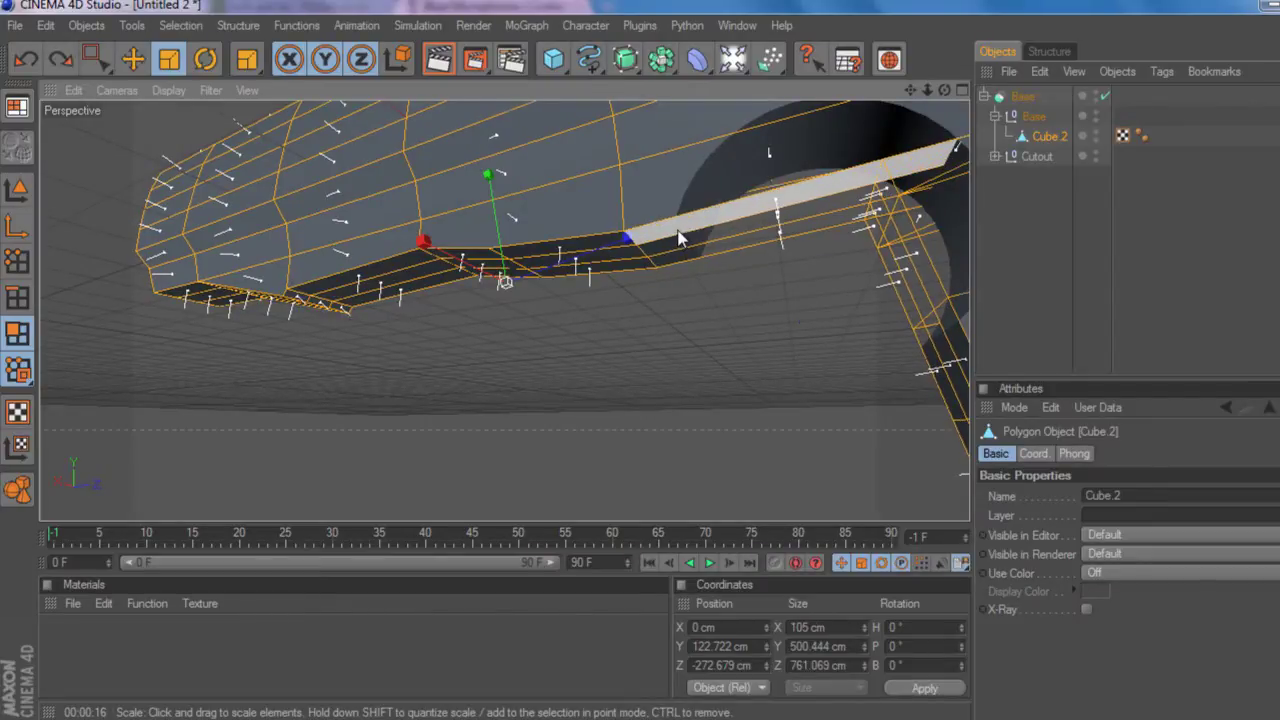
pyautogui.click(685, 245)
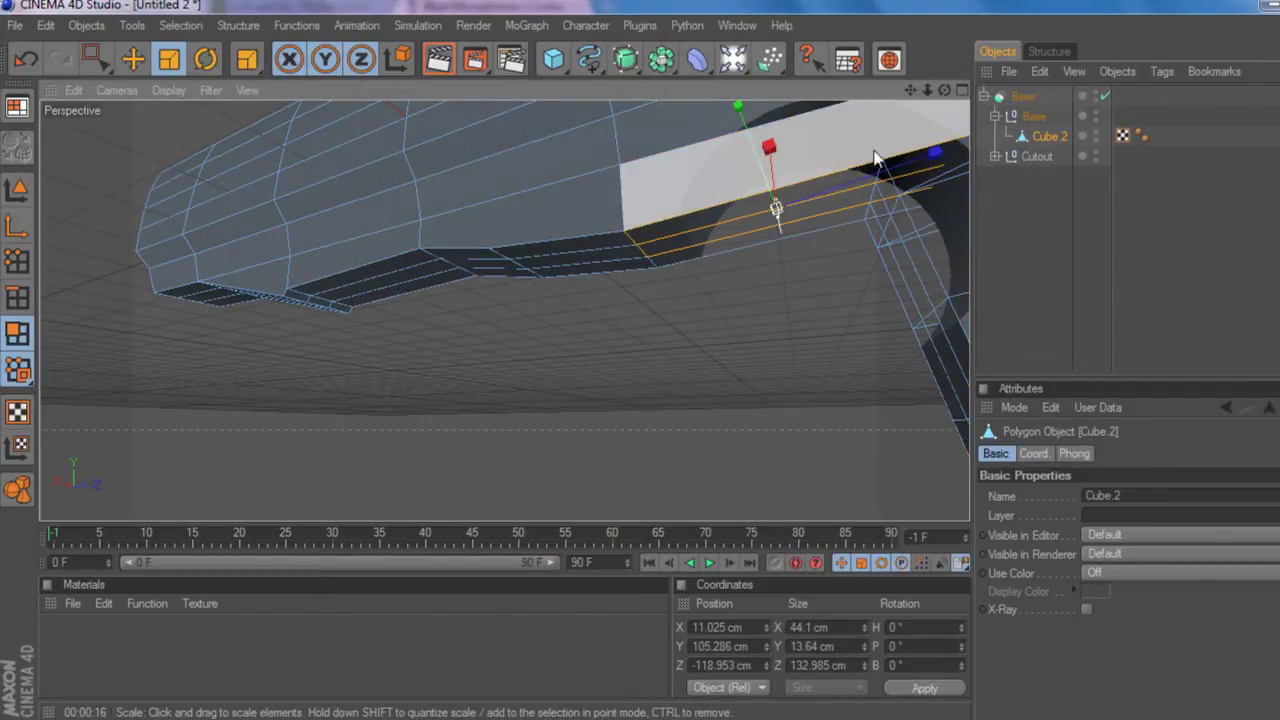
pyautogui.moveTo(688, 258); pyautogui.dragTo(714, 236)
# - Extrude the selected underside polygons about 45.4 cm downward
pyautogui.rightClick(712, 236)
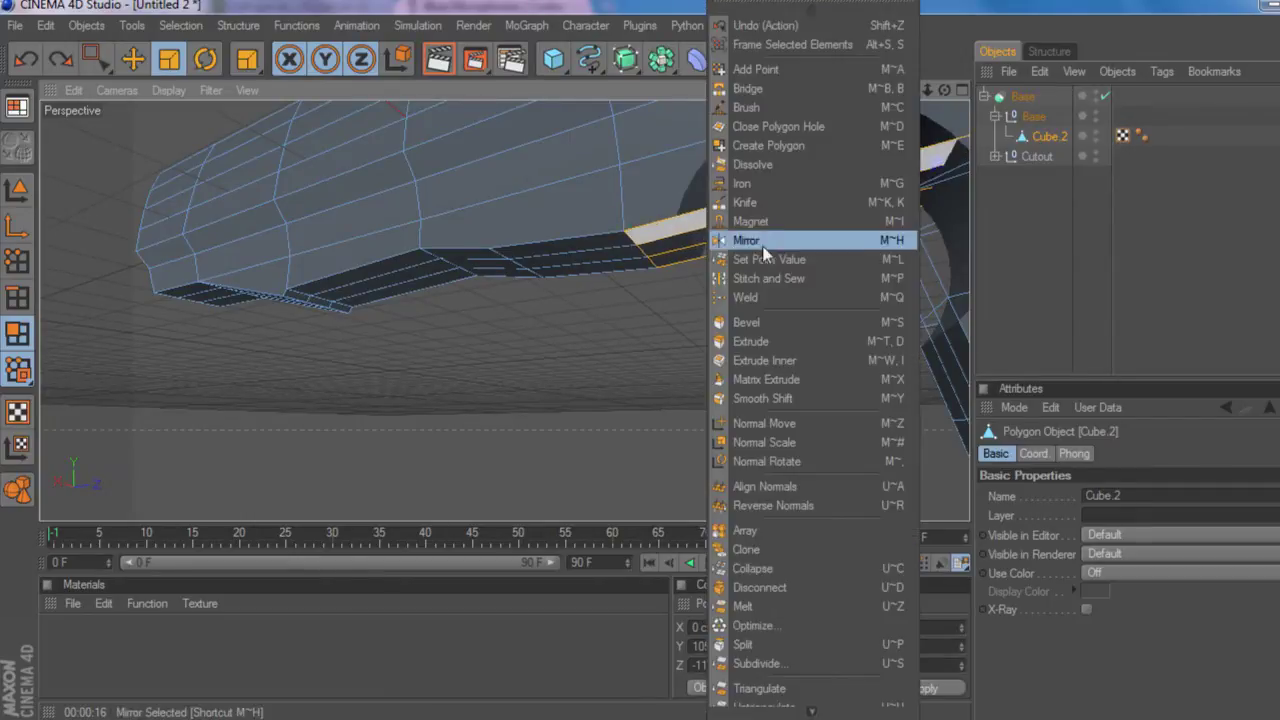
pyautogui.click(758, 336)
pyautogui.moveTo(942, 94); pyautogui.dragTo(840, 126)
pyautogui.scroll(-4, 792, 228)
pyautogui.moveTo(648, 354); pyautogui.dragTo(658, 310)
# - Scale the extruded polygons along the Z axis to about 93.09 cm and inspect the notch's new front edge
pyautogui.click(169, 59)
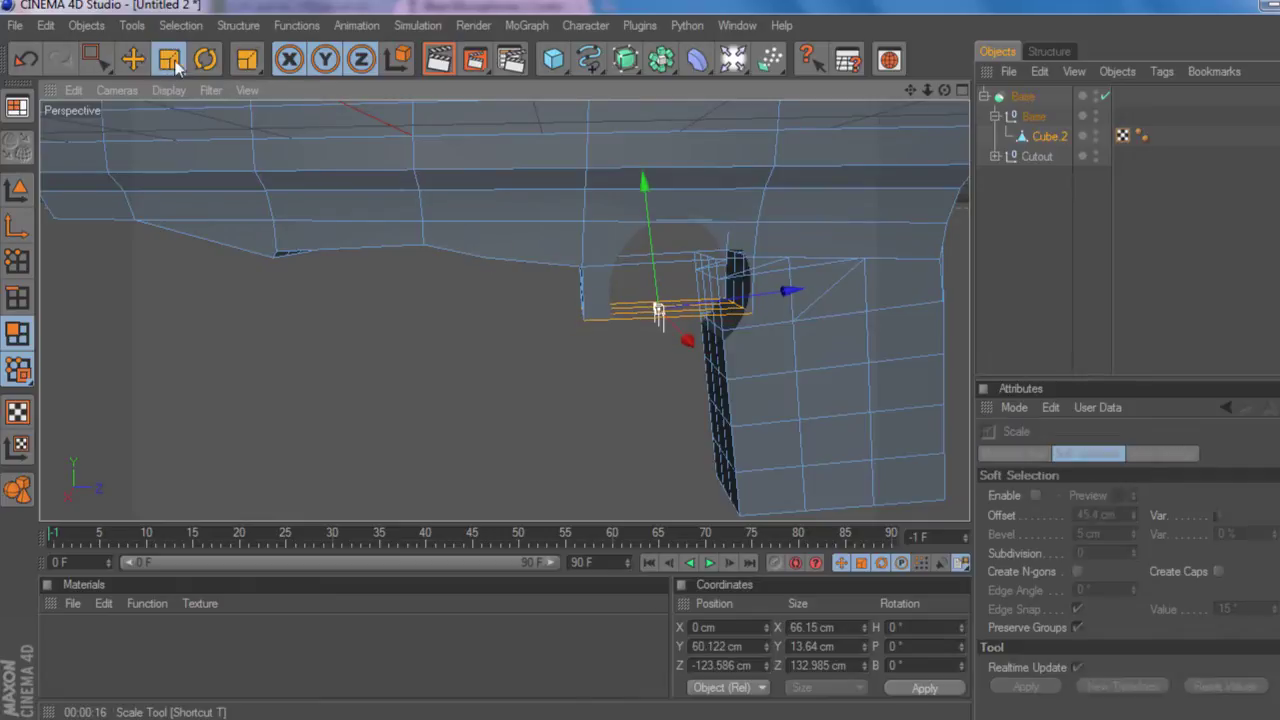
pyautogui.moveTo(658, 310); pyautogui.dragTo(659, 314)
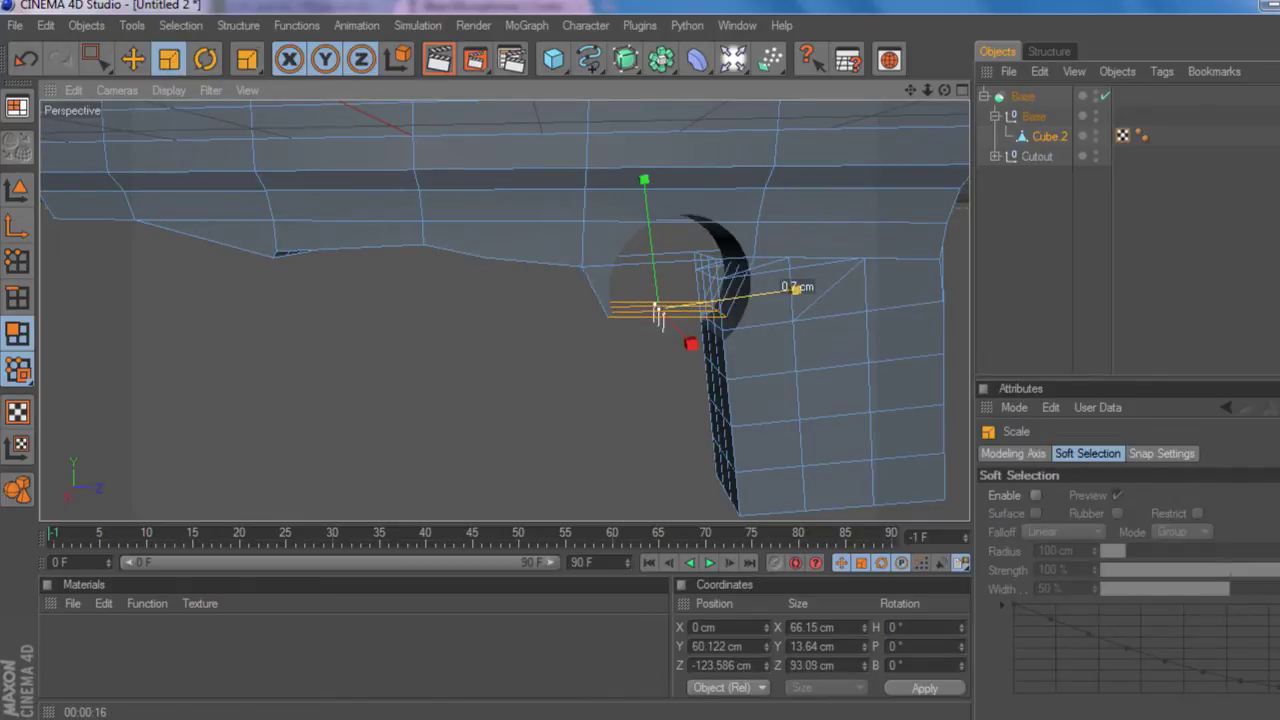
pyautogui.click(1029, 237)
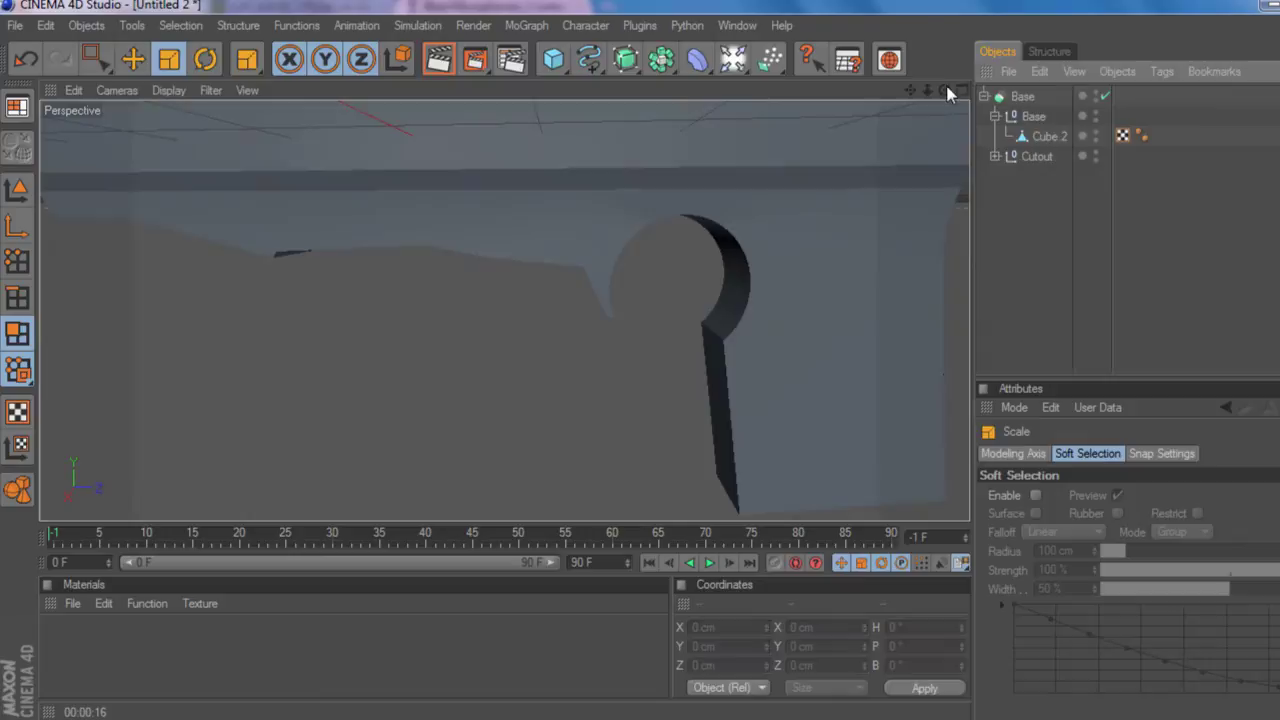
pyautogui.moveTo(945, 91)
pyautogui.mouseDown()
pyautogui.moveTo(1030, 91)
pyautogui.moveTo(915, 91)
pyautogui.moveTo(960, 92)
pyautogui.mouseUp()
pyautogui.scroll(-5, 603, 197)
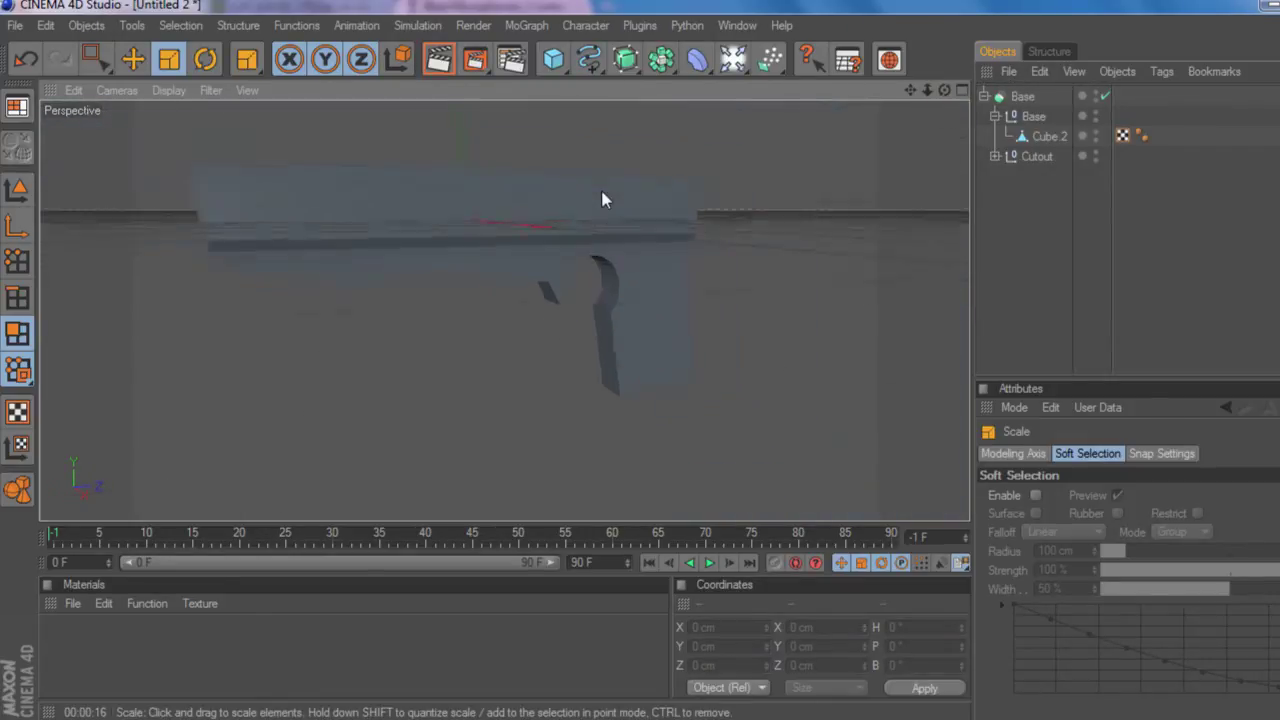
pyautogui.scroll(5, 602, 195)
pyautogui.scroll(4, 606, 170)
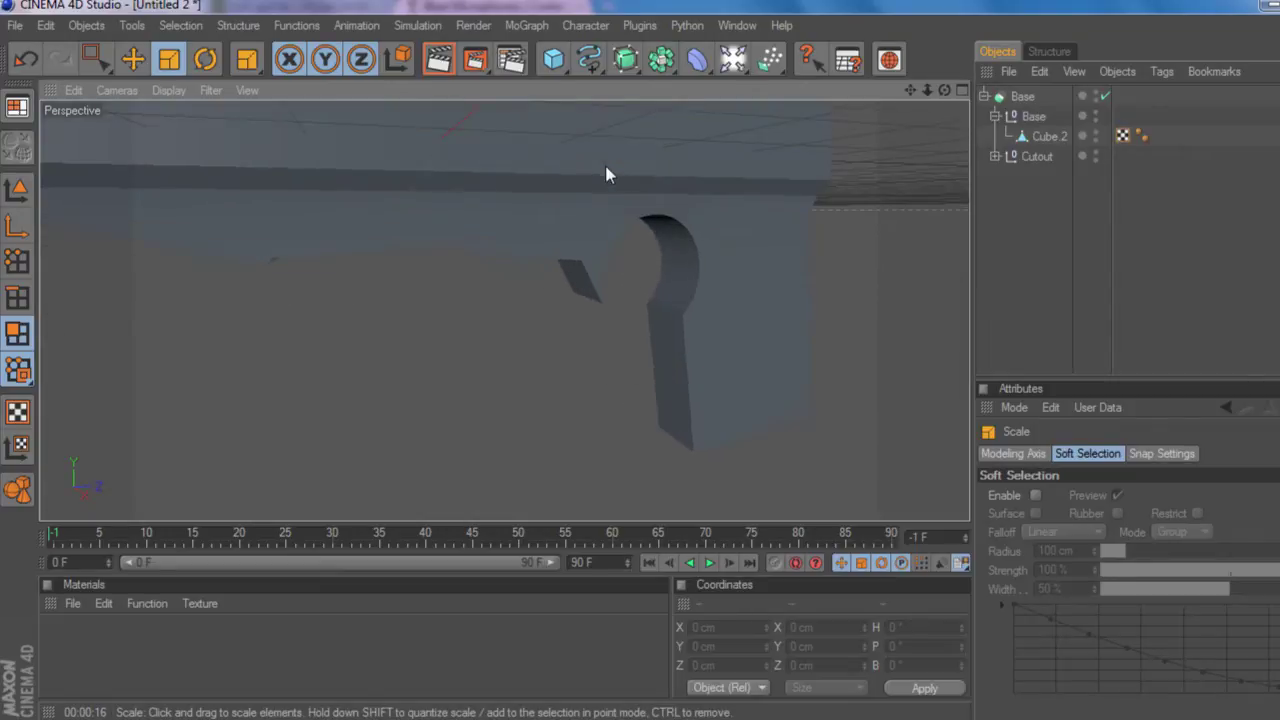
pyautogui.scroll(-3, 671, 199)
pyautogui.scroll(3, 724, 204)
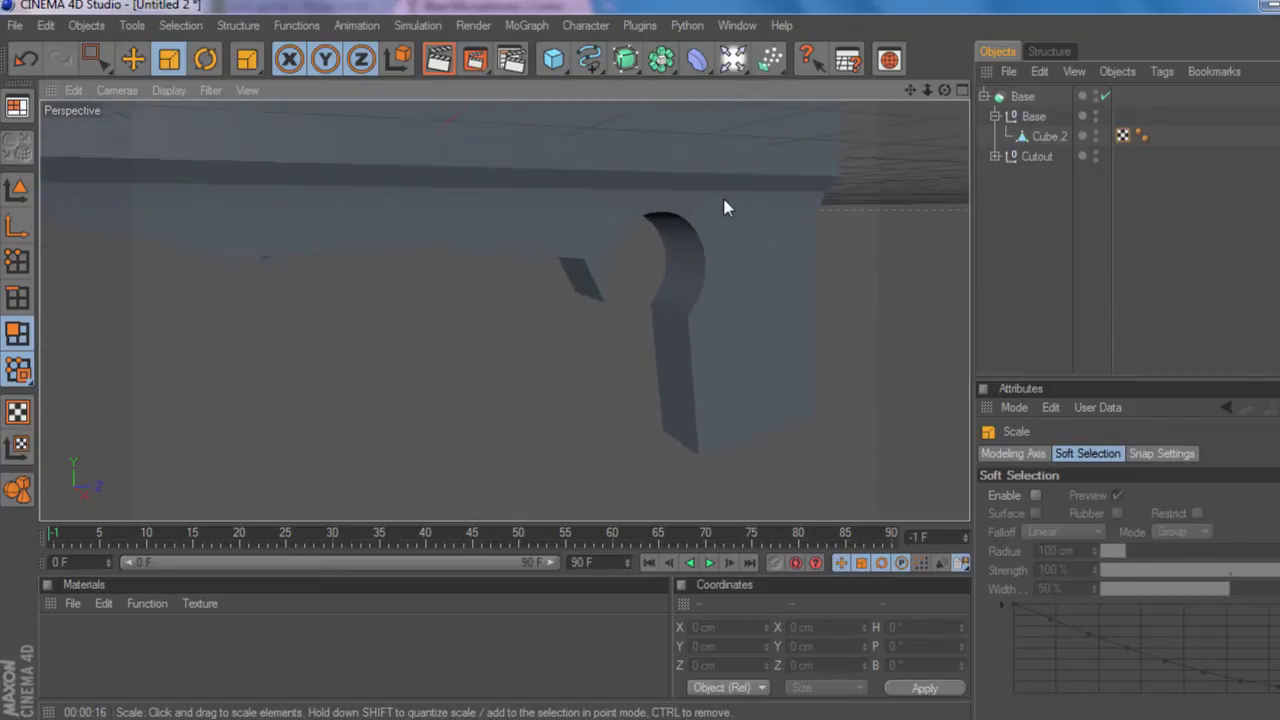
# - Collapse the Base Boole hierarchy and add a Tube primitive to the scene
pyautogui.click(985, 96)
pyautogui.click(1020, 96)
pyautogui.click(1006, 144)
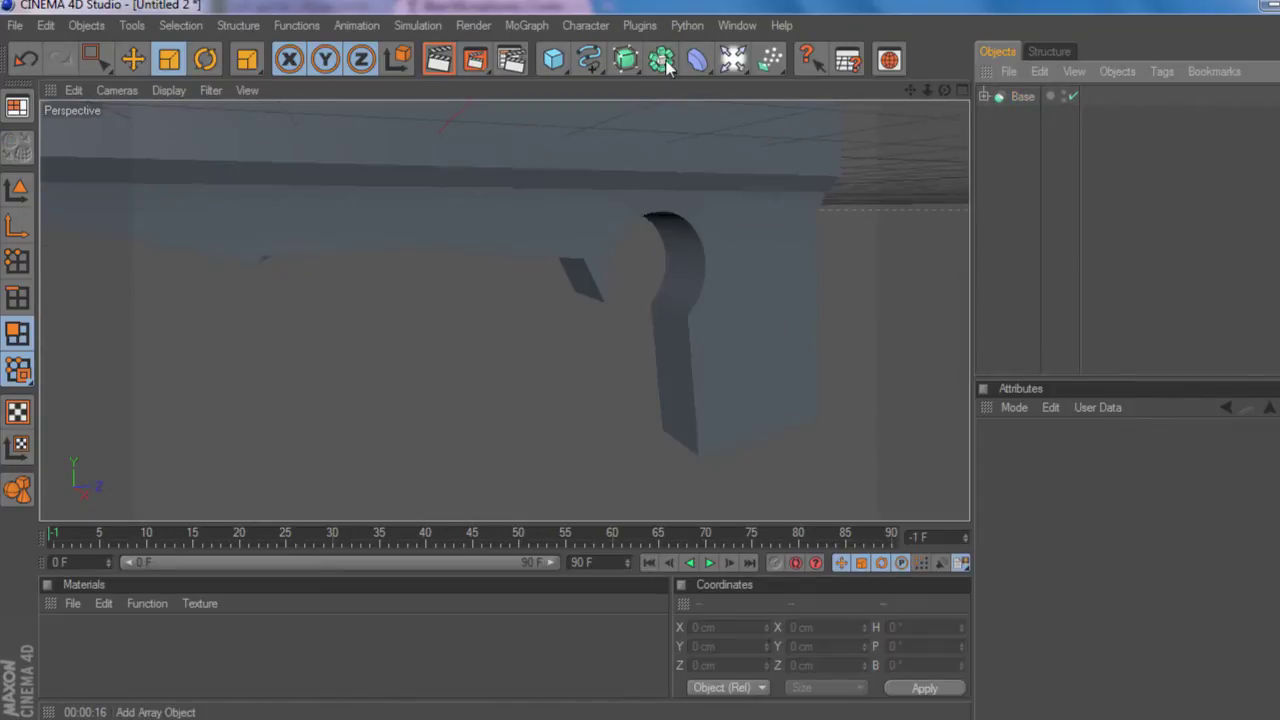
pyautogui.click(660, 62)
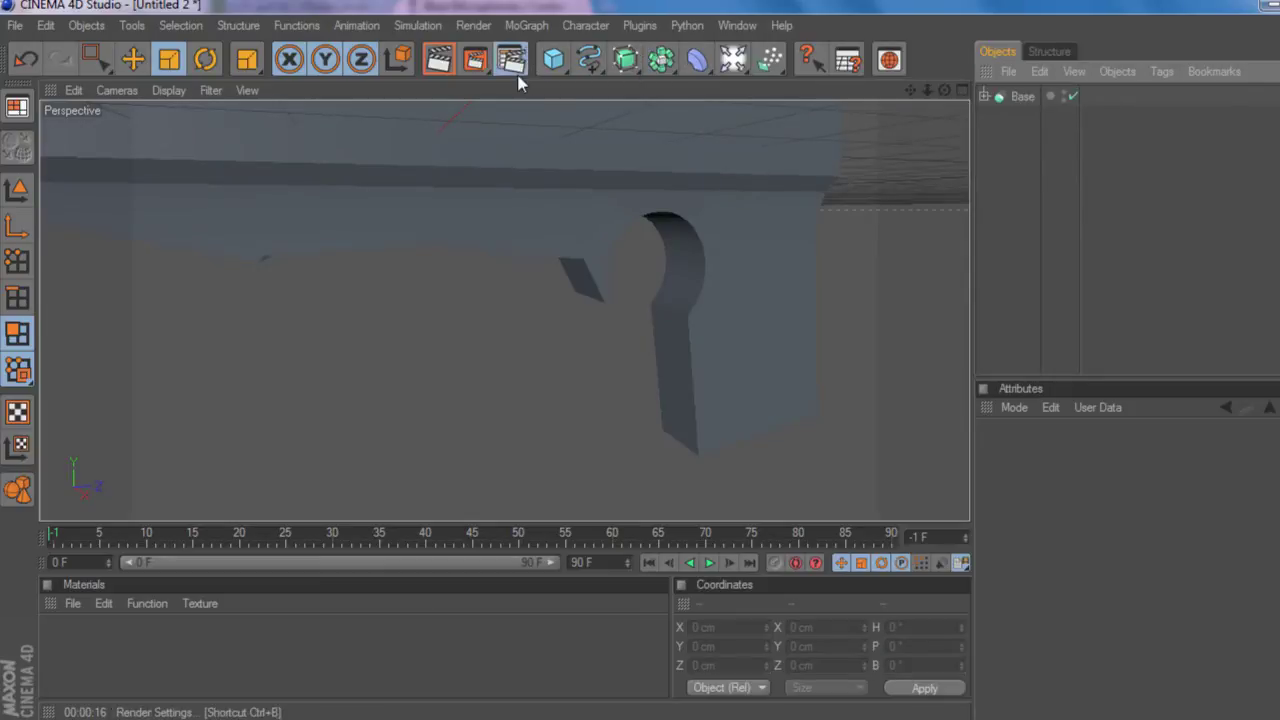
pyautogui.click(553, 59)
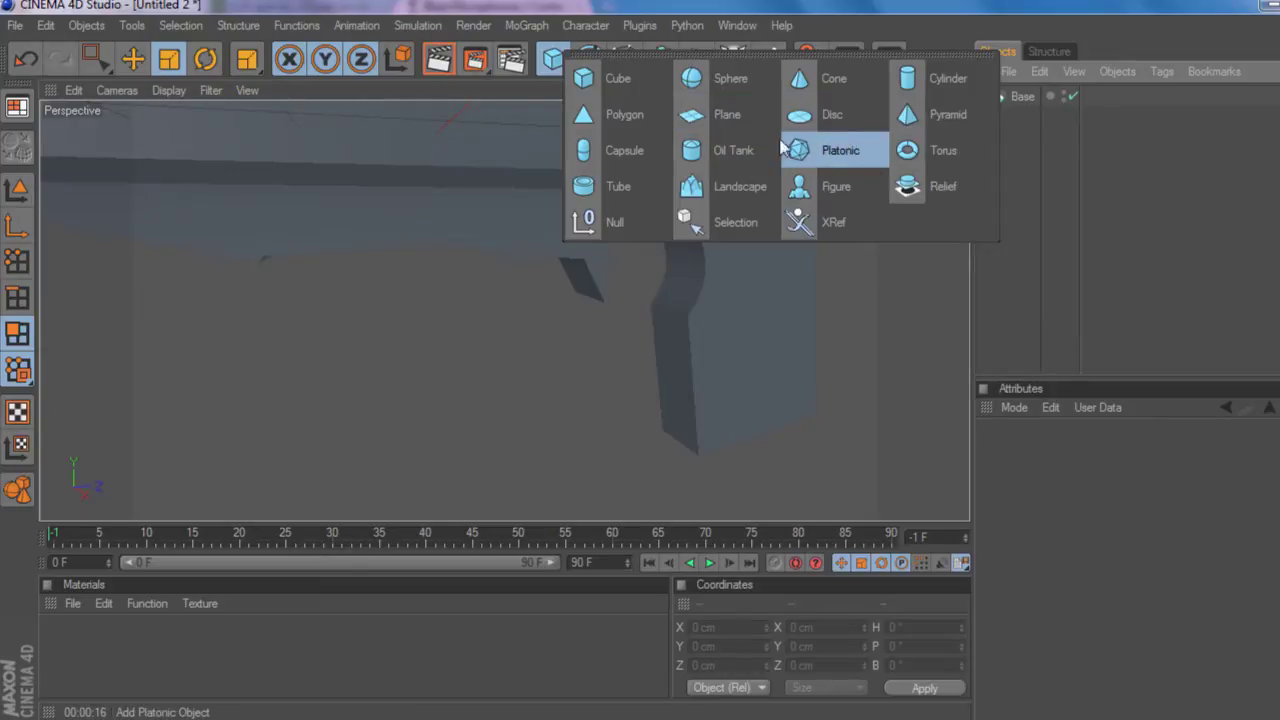
pyautogui.click(617, 186)
pyautogui.scroll(-3, 789, 166)
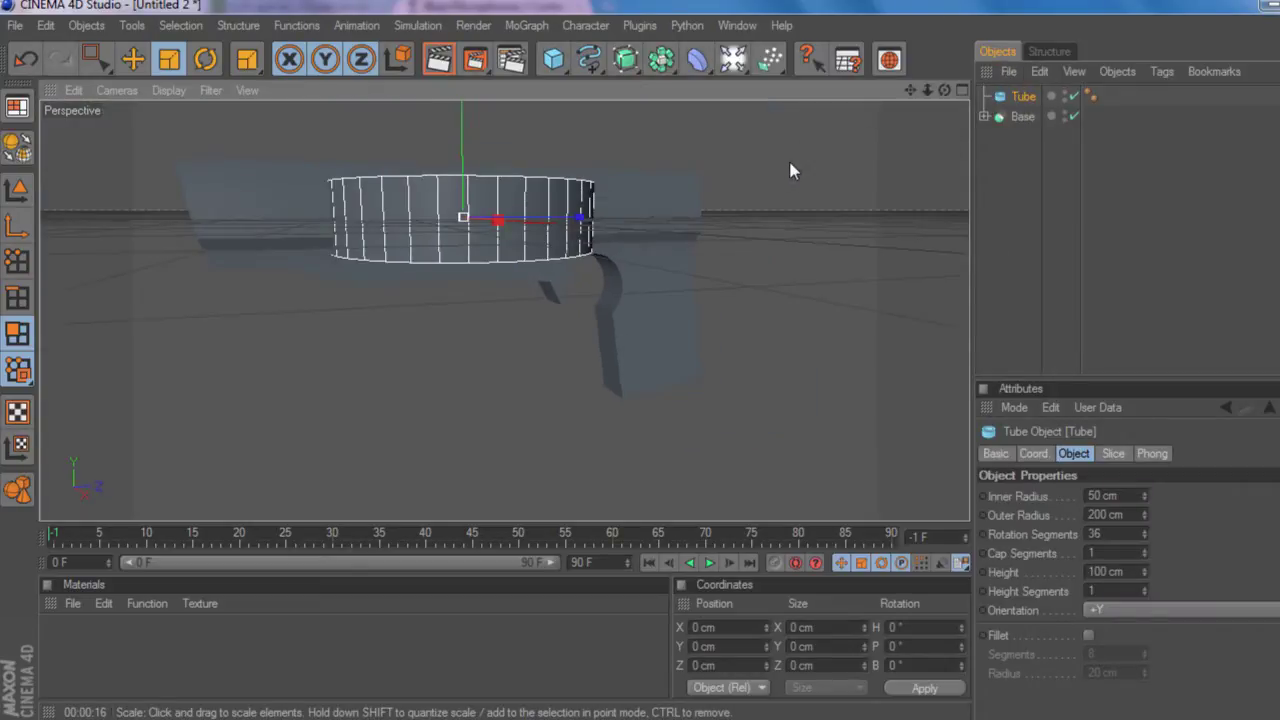
# - Expand the Base hierarchy down to the Cylinder under Cutout and copy its Y position value
pyautogui.click(1021, 117)
pyautogui.scroll(3, 749, 215)
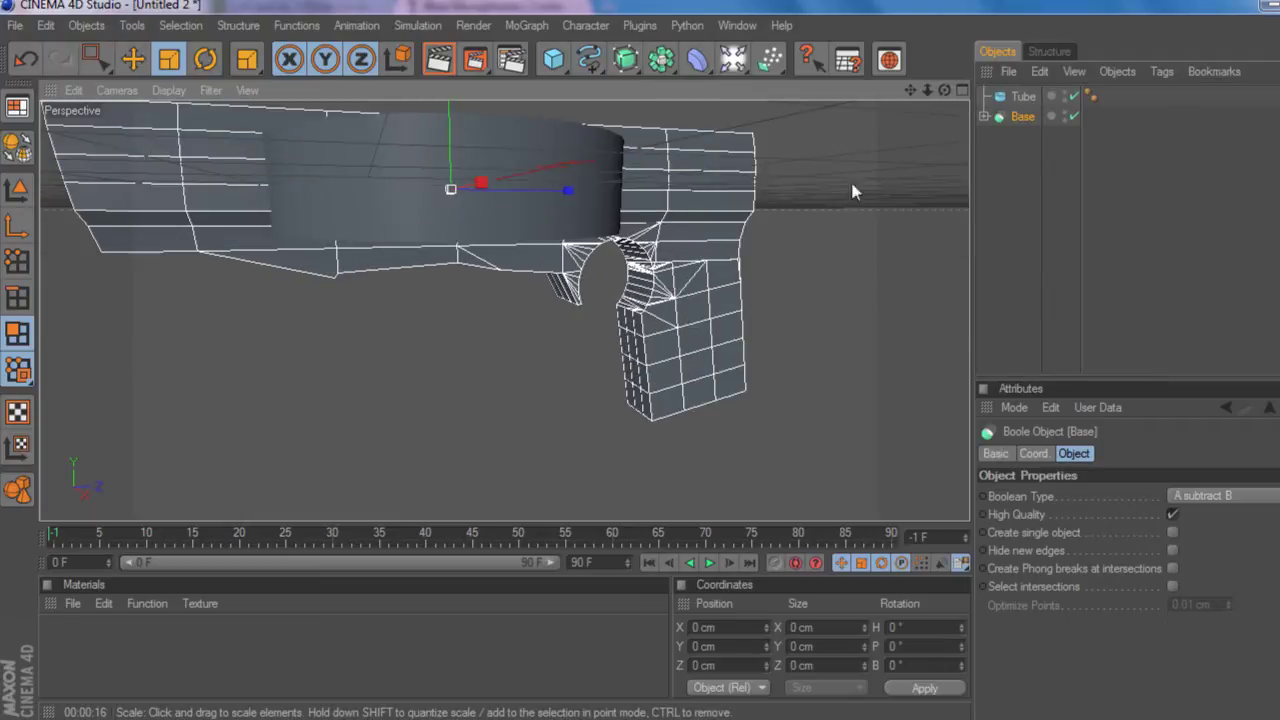
pyautogui.click(984, 117)
pyautogui.click(1030, 136)
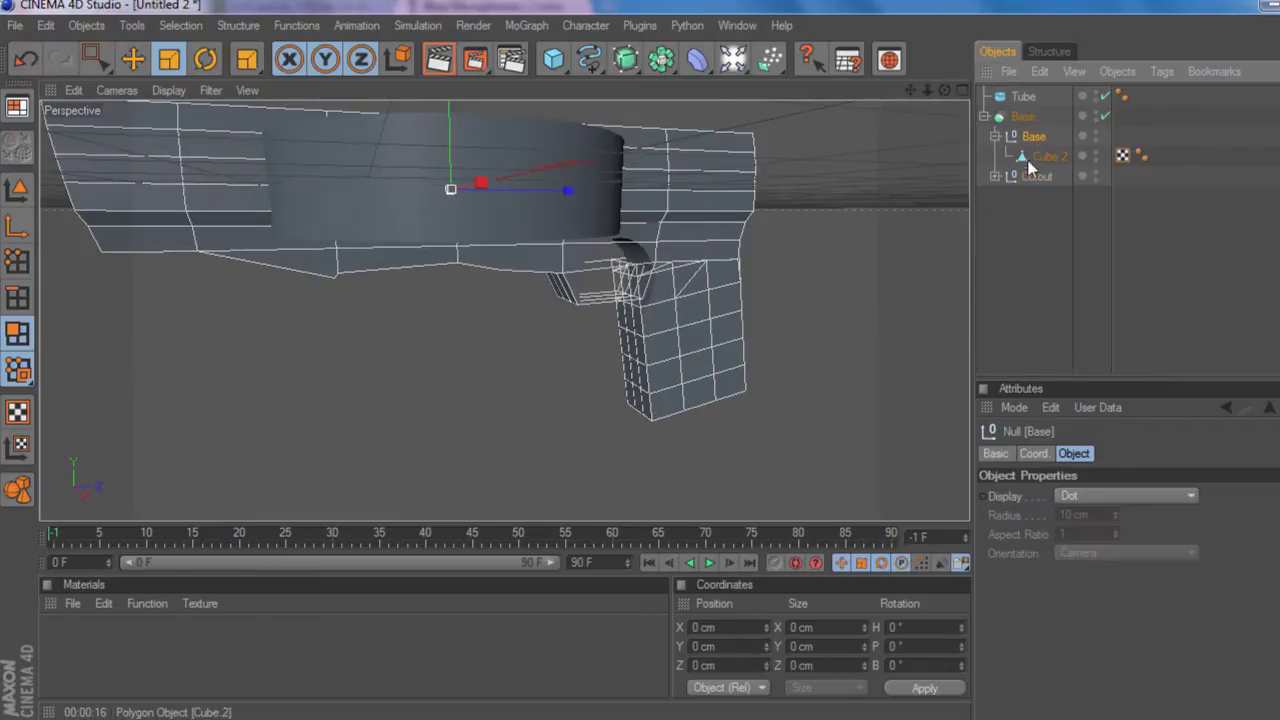
pyautogui.click(1034, 176)
pyautogui.click(1040, 157)
pyautogui.click(1036, 176)
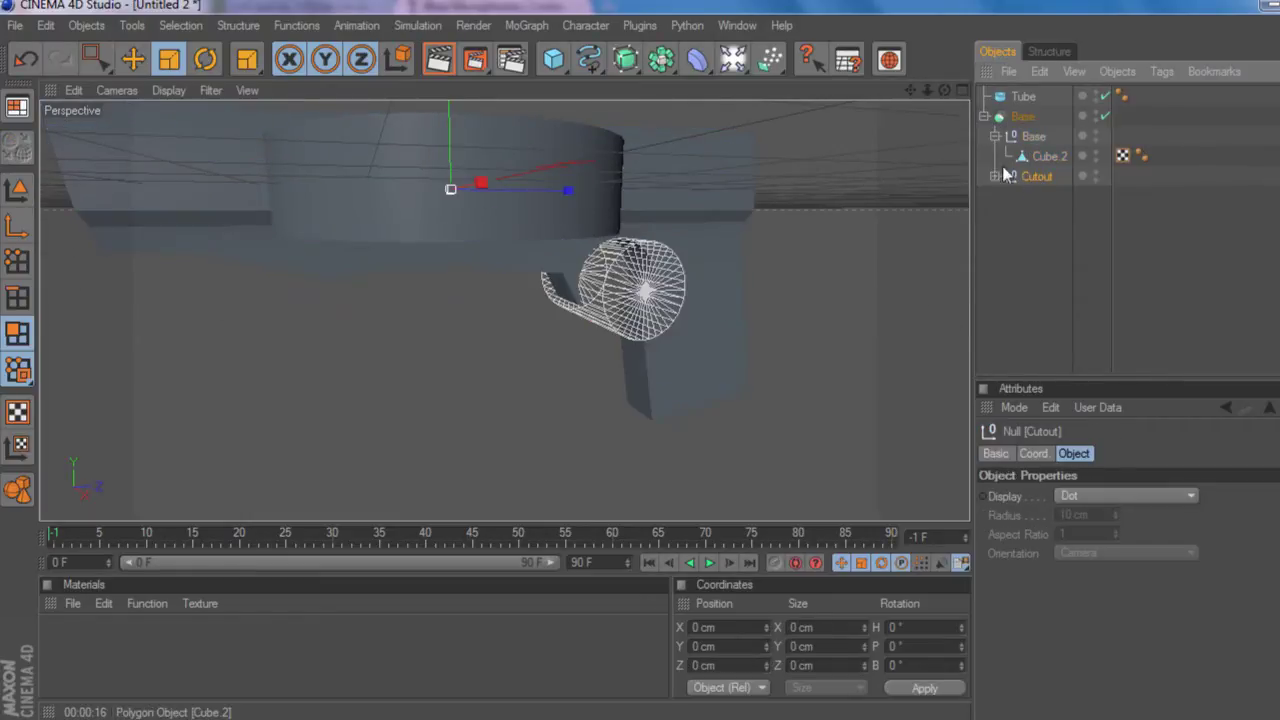
pyautogui.click(995, 177)
pyautogui.click(1021, 195)
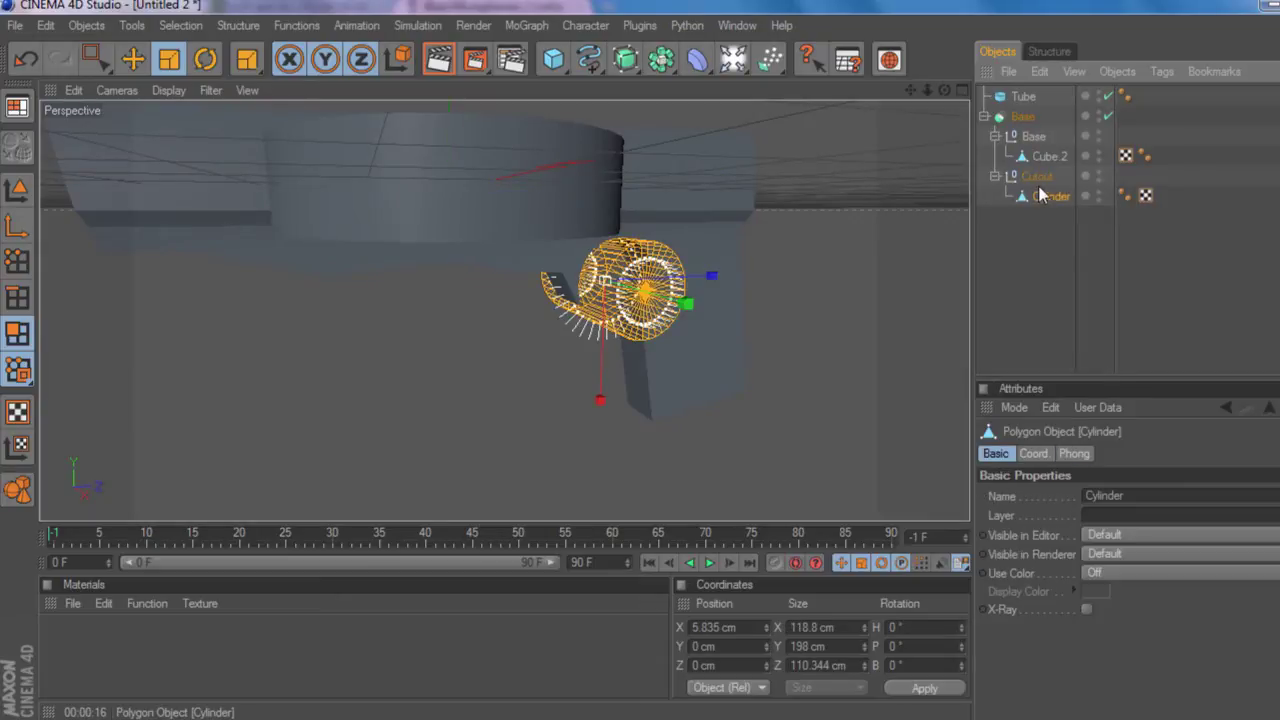
pyautogui.click(1036, 454)
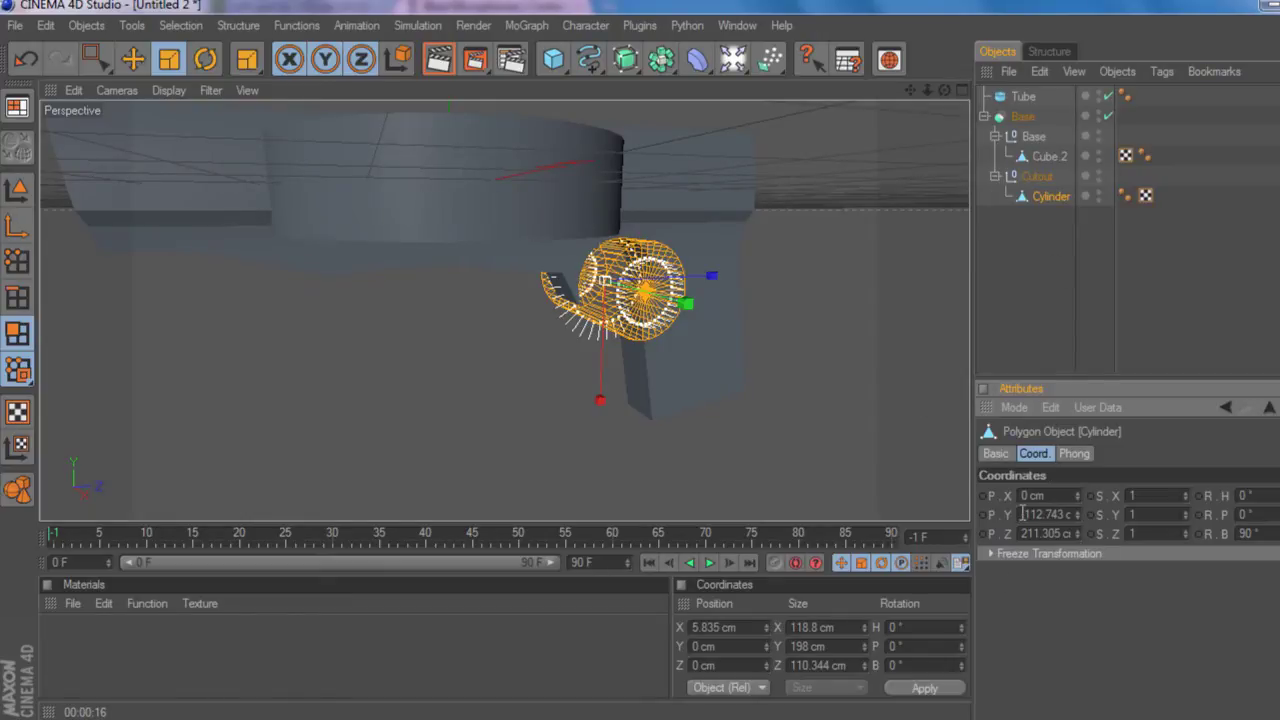
pyautogui.rightClick(1043, 523)
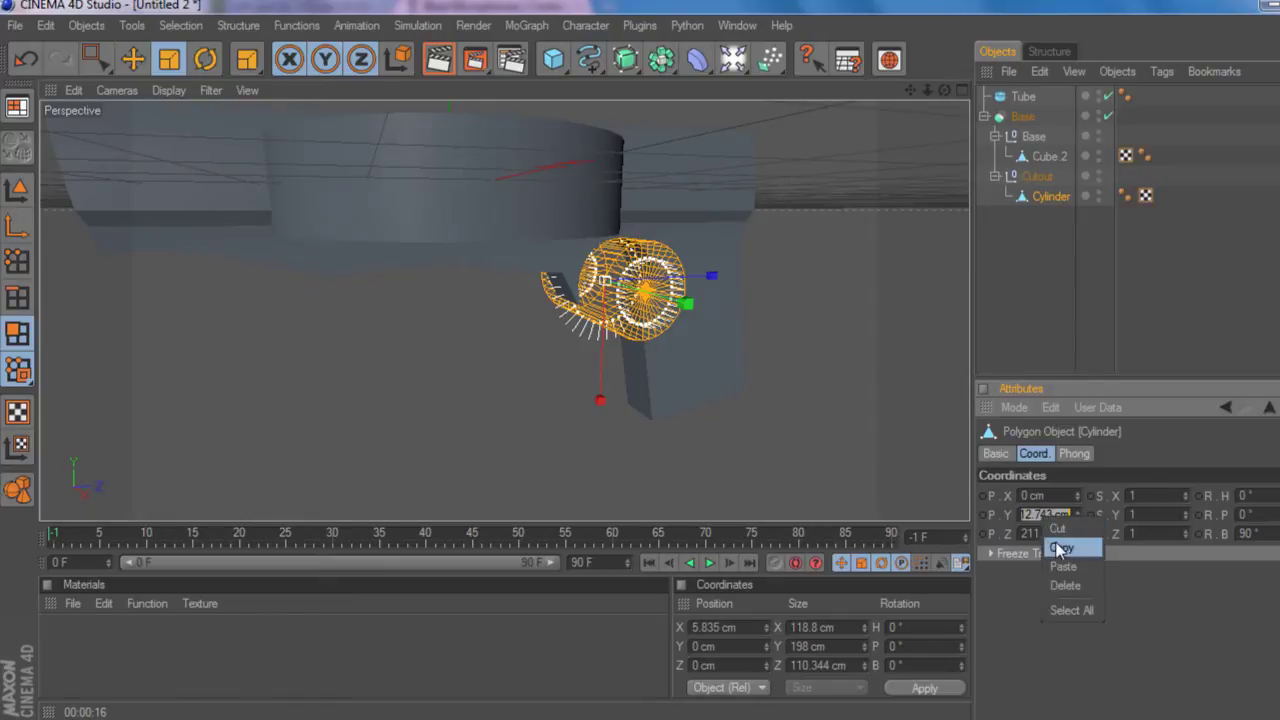
pyautogui.click(1058, 543)
# - Paste the copied value as the Tube's Y position, -112.743 cm
pyautogui.click(1022, 97)
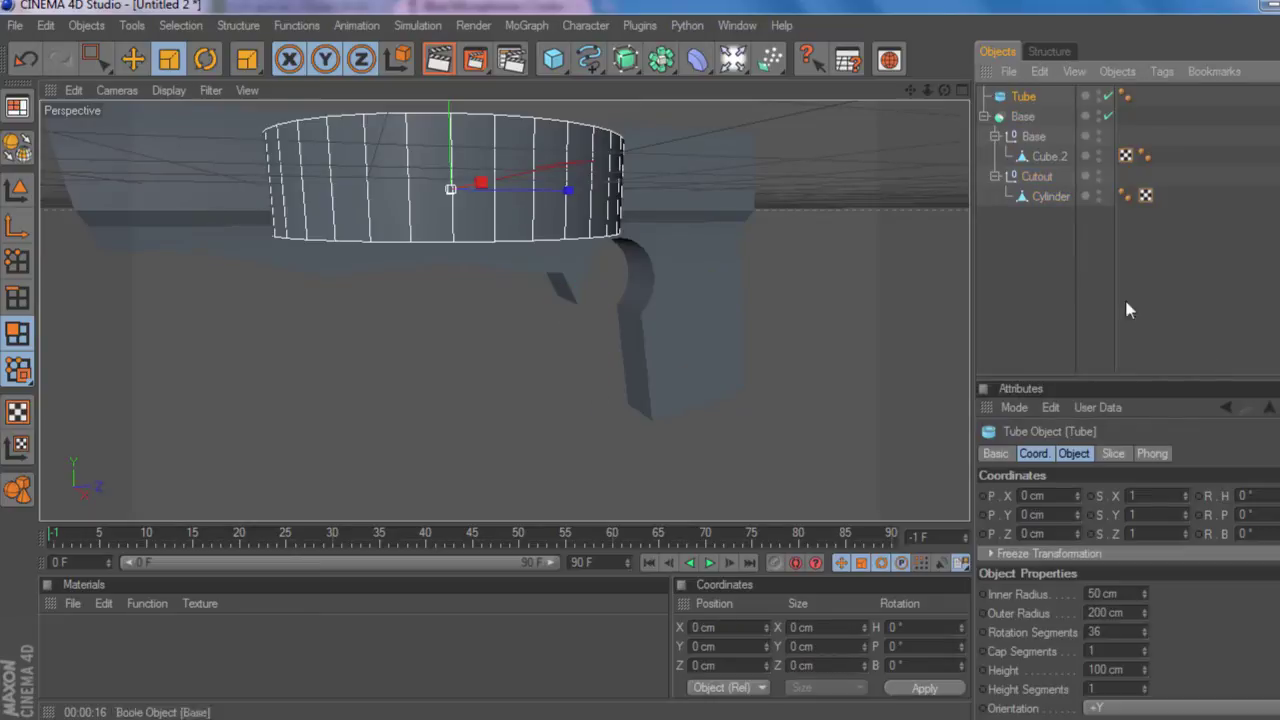
pyautogui.click(1058, 513)
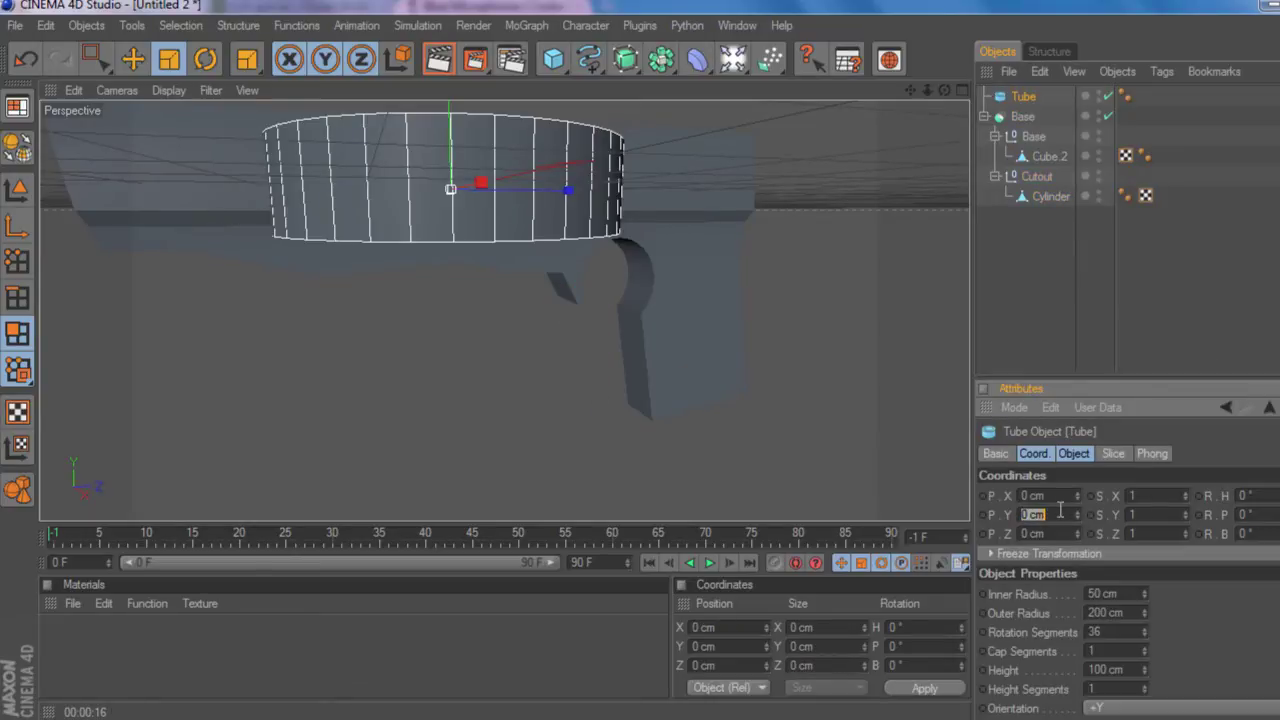
pyautogui.click(1036, 454)
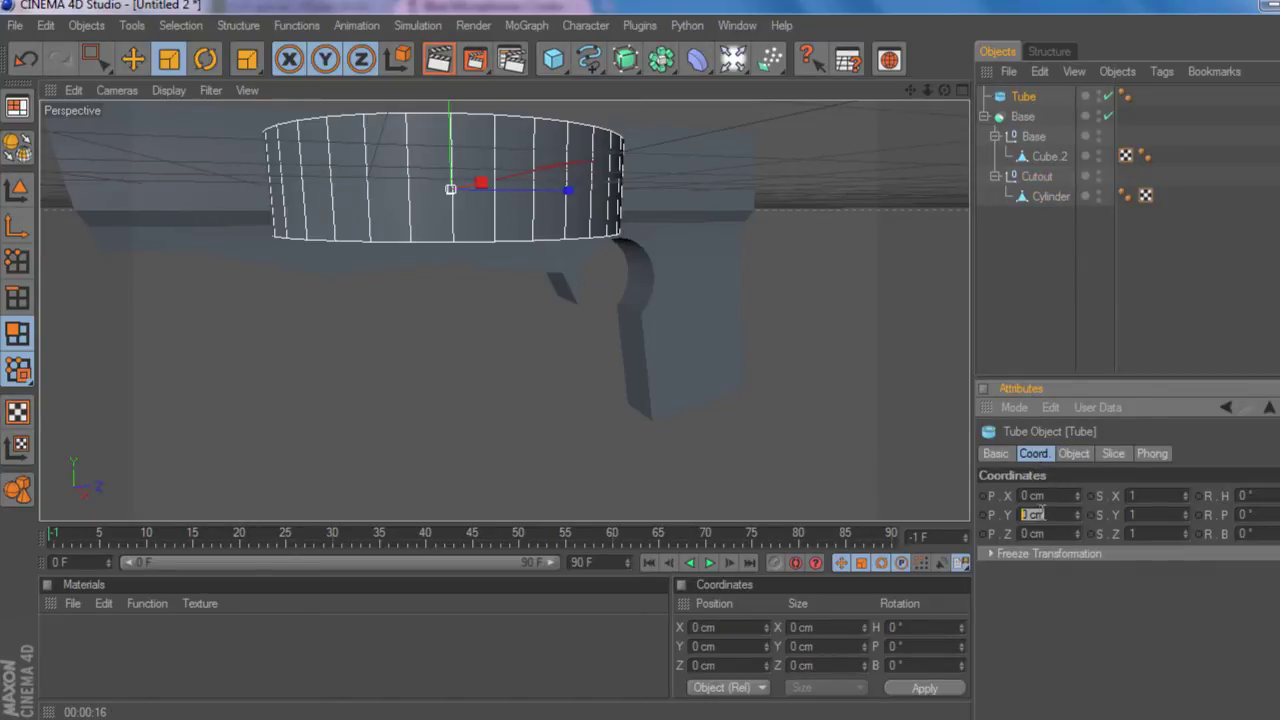
pyautogui.rightClick(1040, 513)
pyautogui.click(1057, 563)
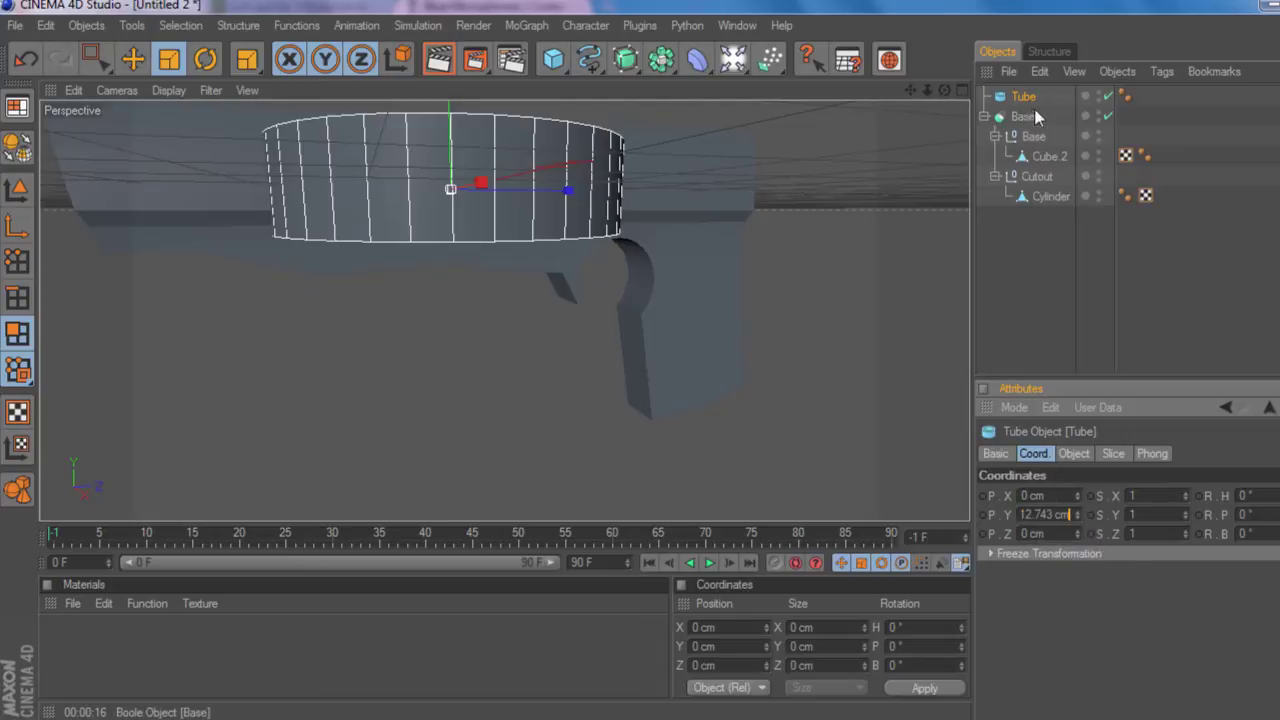
pyautogui.click(1024, 117)
pyautogui.click(1024, 96)
# - Copy the Cylinder's Z position of 211.305 cm to the Tube's Z position
pyautogui.click(1045, 198)
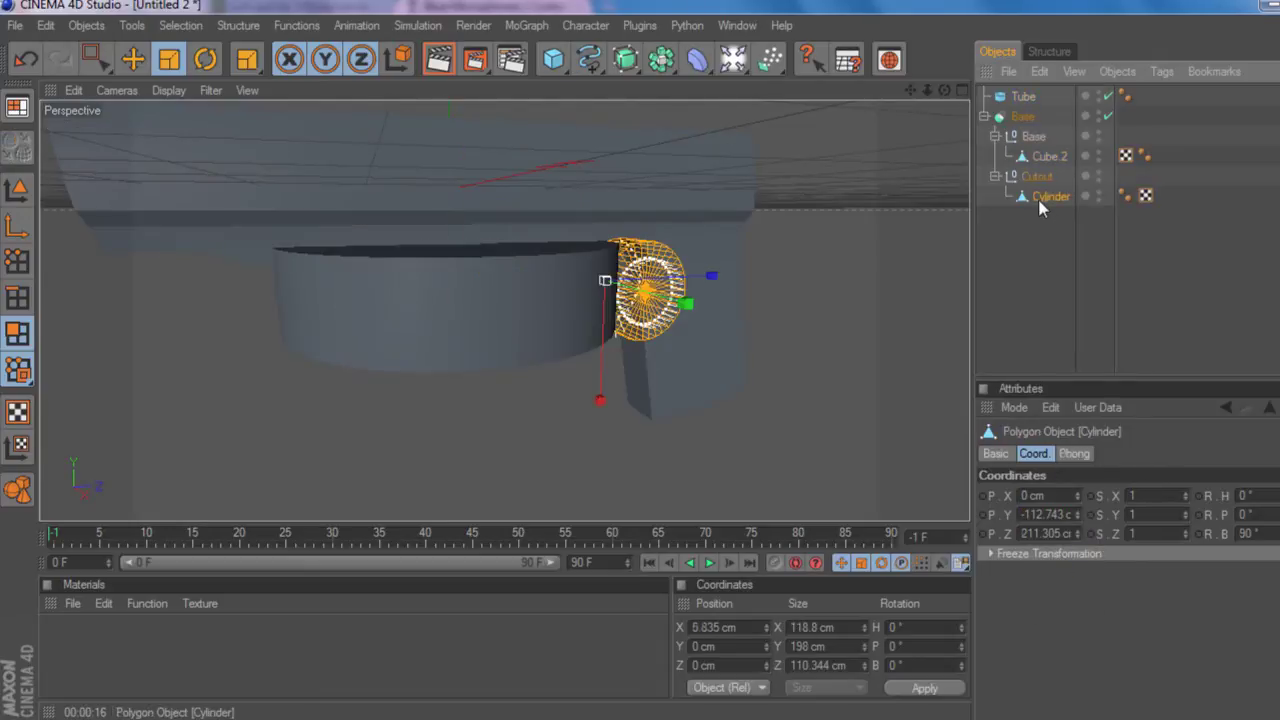
pyautogui.click(1023, 533)
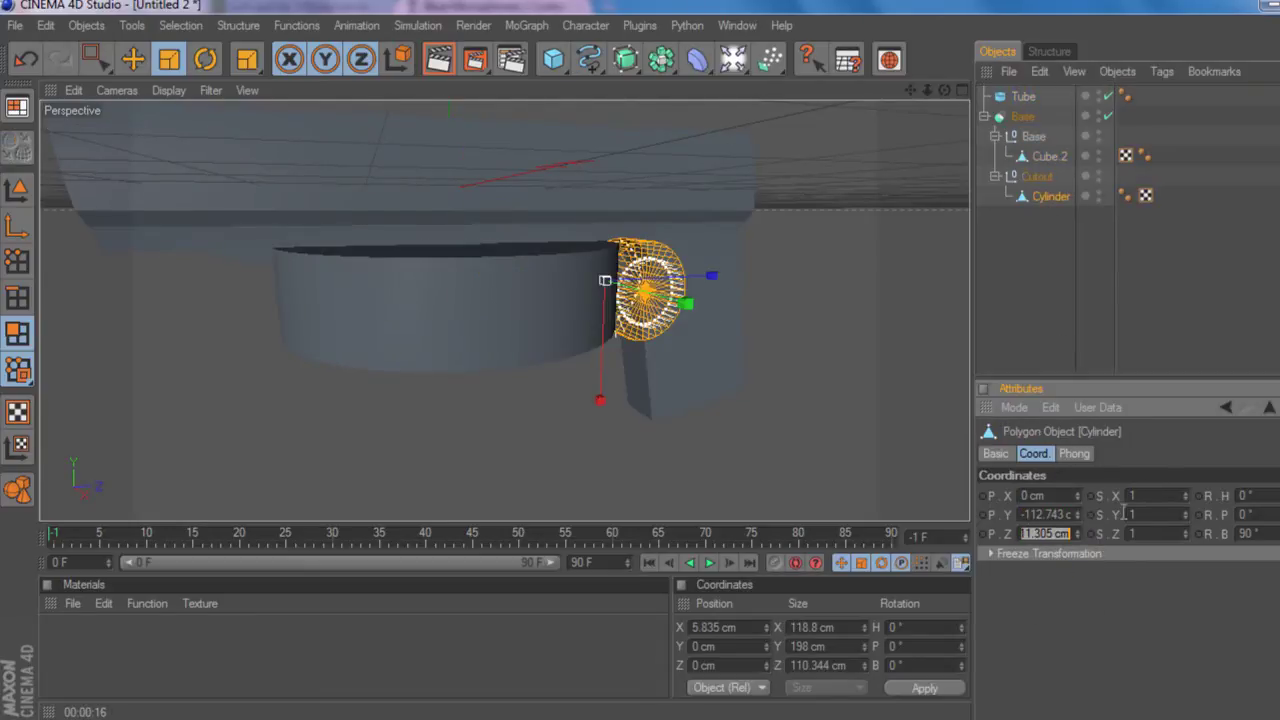
pyautogui.rightClick(1050, 533)
pyautogui.click(1070, 563)
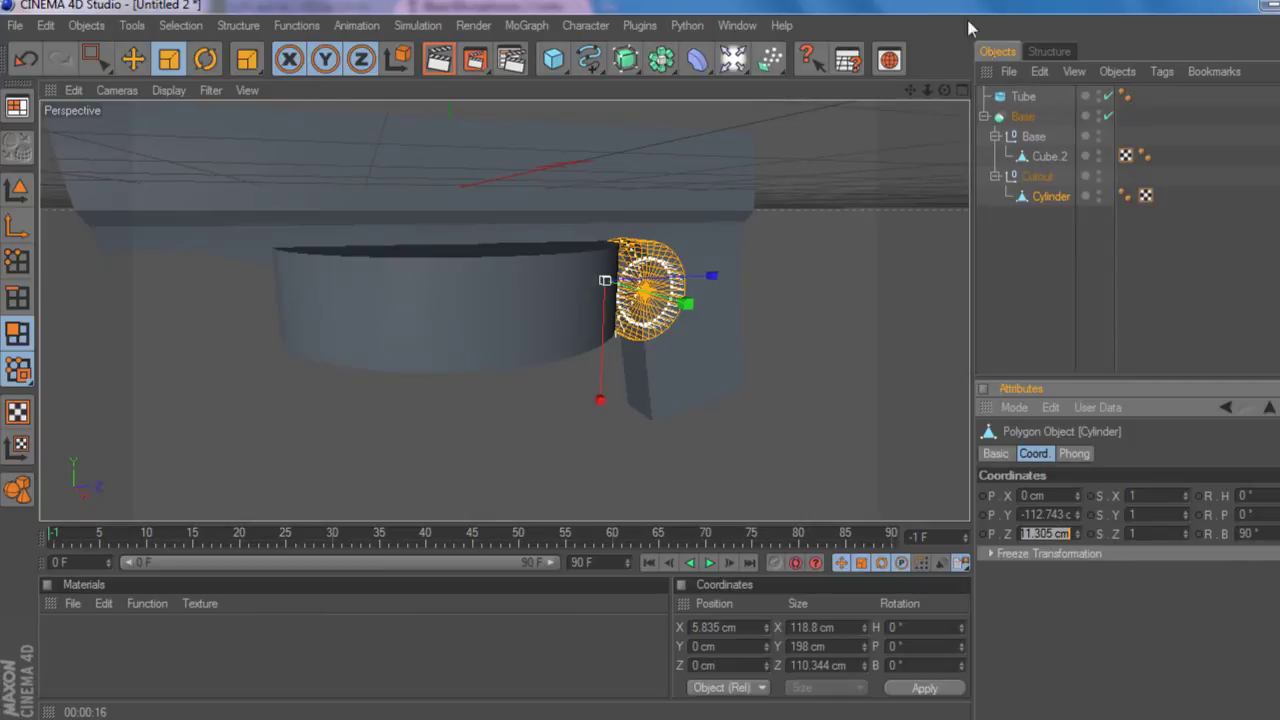
pyautogui.click(1015, 97)
pyautogui.click(1020, 533)
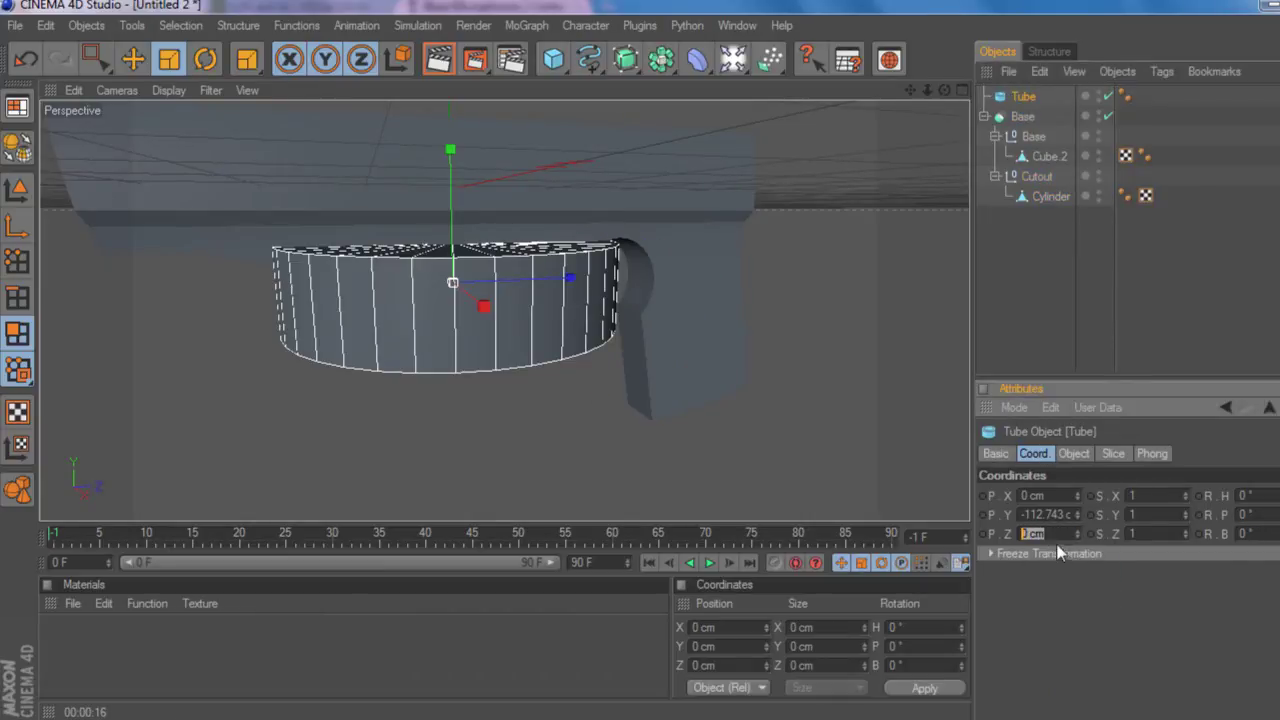
pyautogui.rightClick(1051, 539)
pyautogui.click(997, 211)
# - Rotate the Tube about a quarter turn around its Z axis so its hole runs sideways through the notch
pyautogui.click(1022, 96)
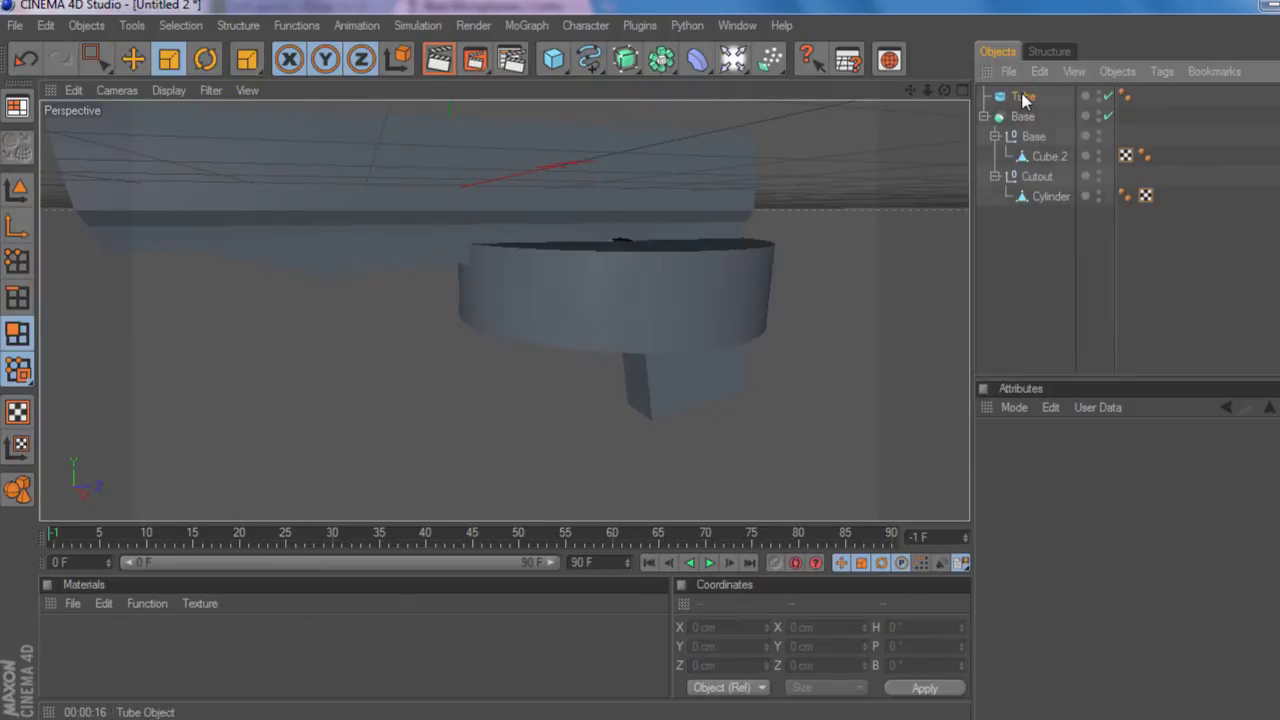
pyautogui.click(205, 59)
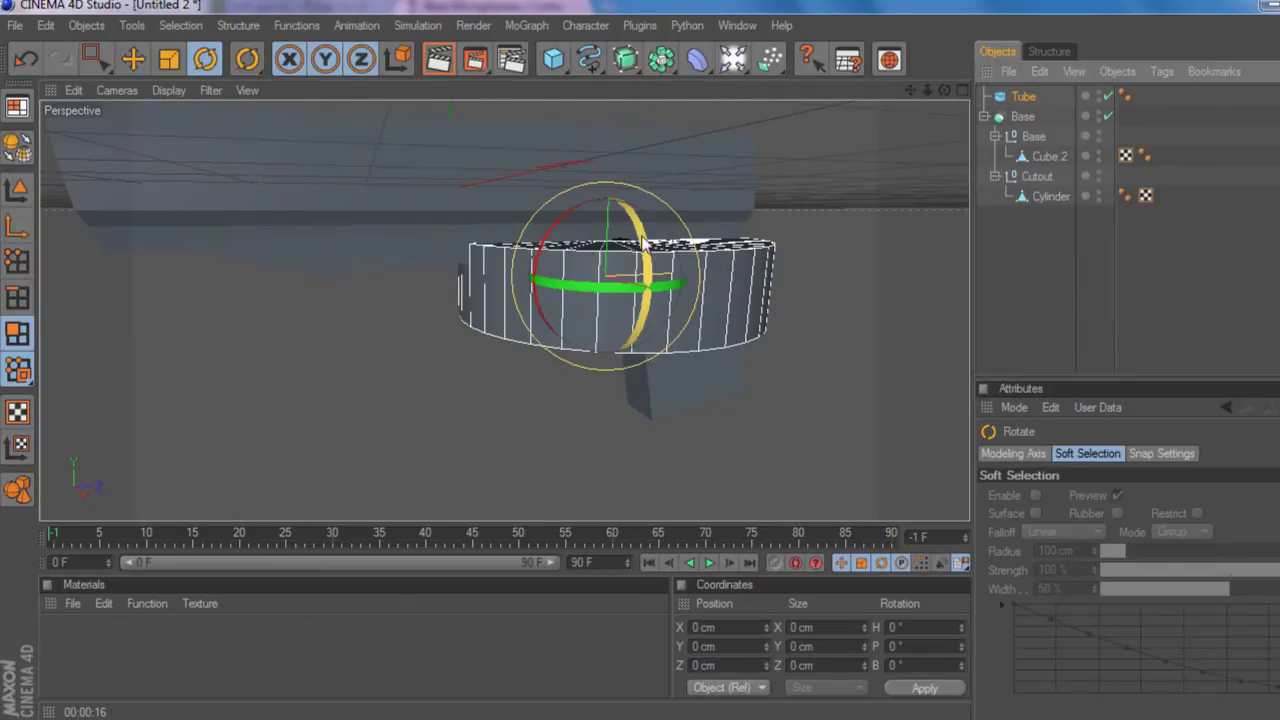
pyautogui.moveTo(636, 250); pyautogui.dragTo(648, 424)
pyautogui.scroll(3, 720, 245)
pyautogui.scroll(-1, 774, 215)
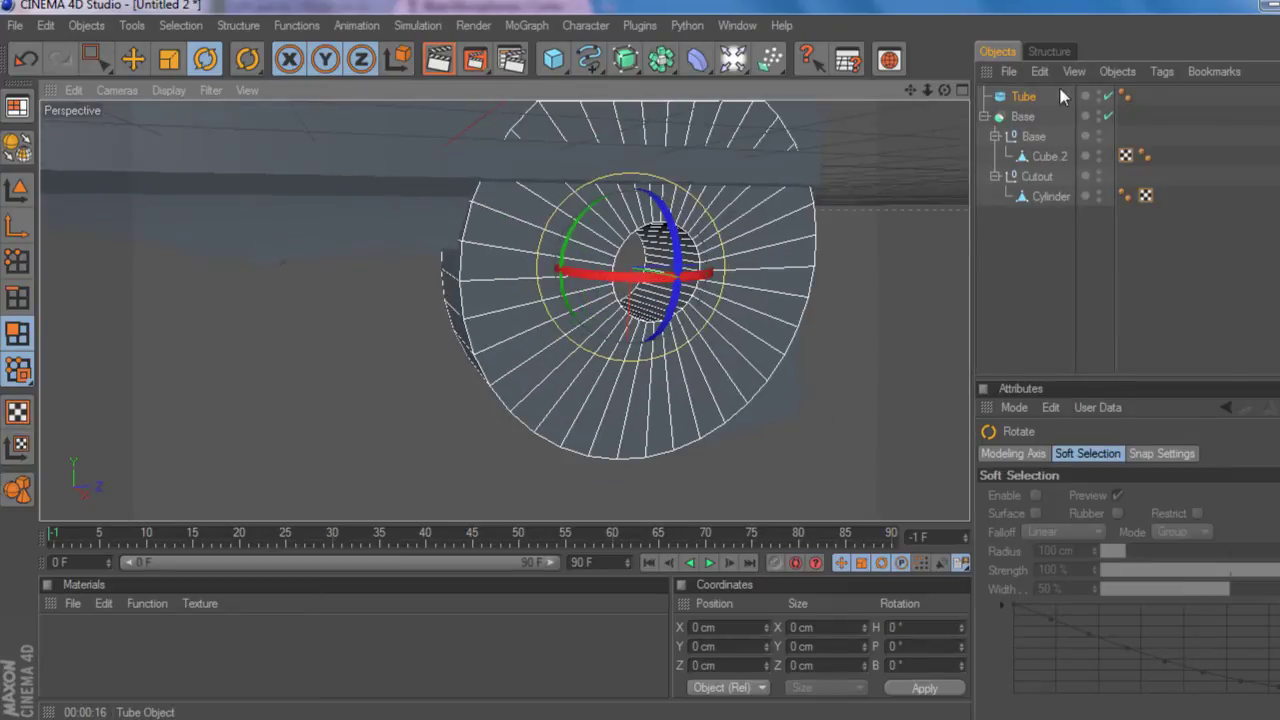
# - Set the Tube's inner radius to 49 cm, outer radius to 54 cm and height to 68 cm
pyautogui.click(1060, 96)
pyautogui.click(1073, 454)
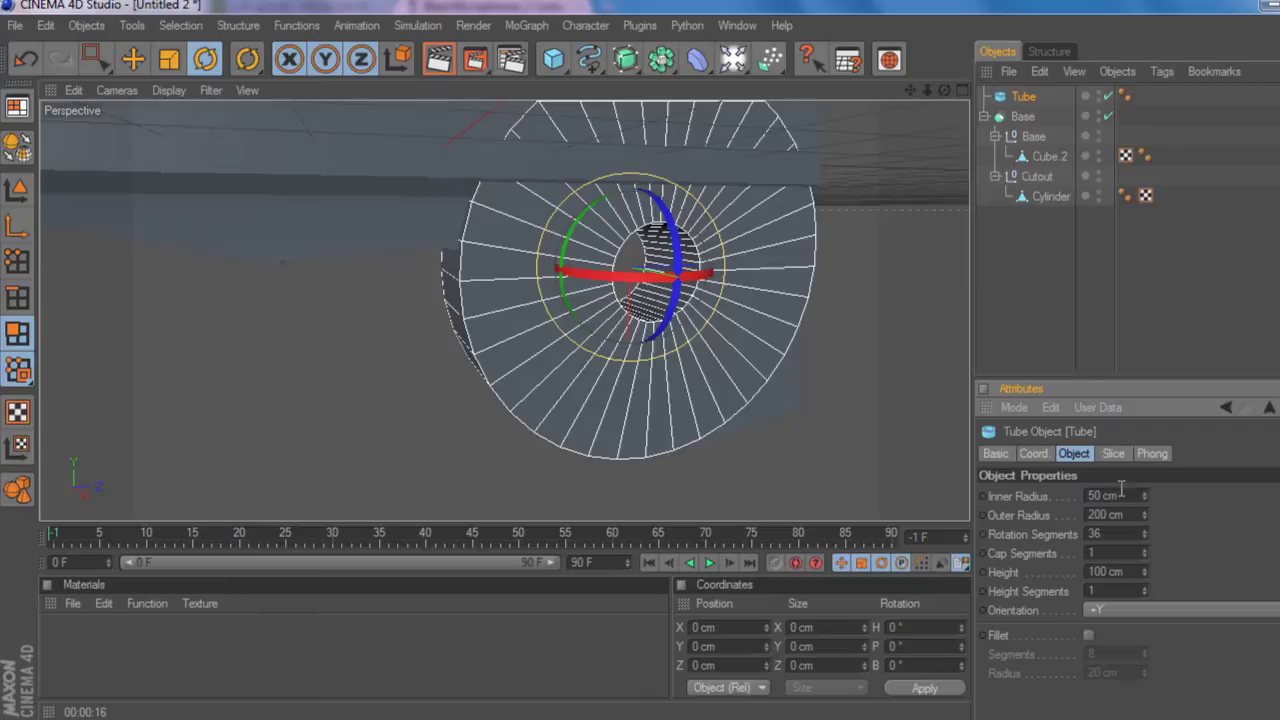
pyautogui.moveTo(1144, 496); pyautogui.dragTo(1144, 540)
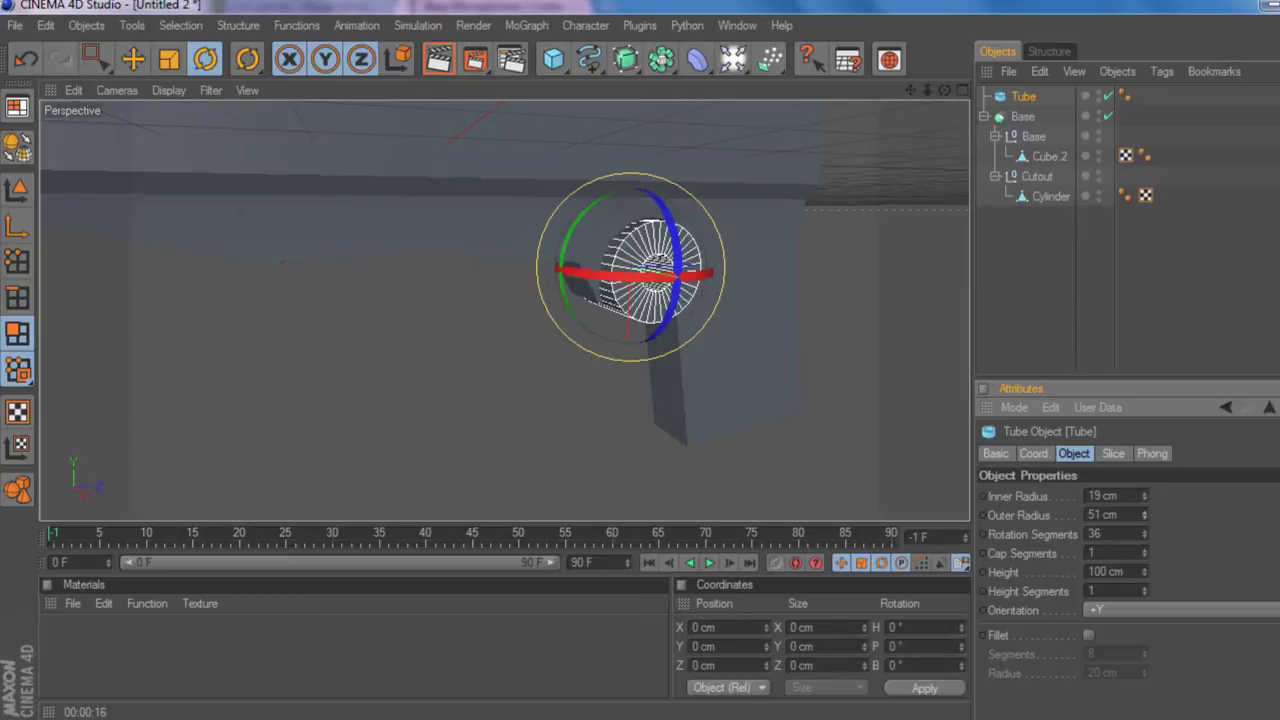
pyautogui.moveTo(1144, 496); pyautogui.dragTo(1147, 522)
pyautogui.moveTo(1145, 573); pyautogui.dragTo(1145, 617)
pyautogui.moveTo(1145, 572); pyautogui.dragTo(1145, 556)
pyautogui.click(1144, 499)
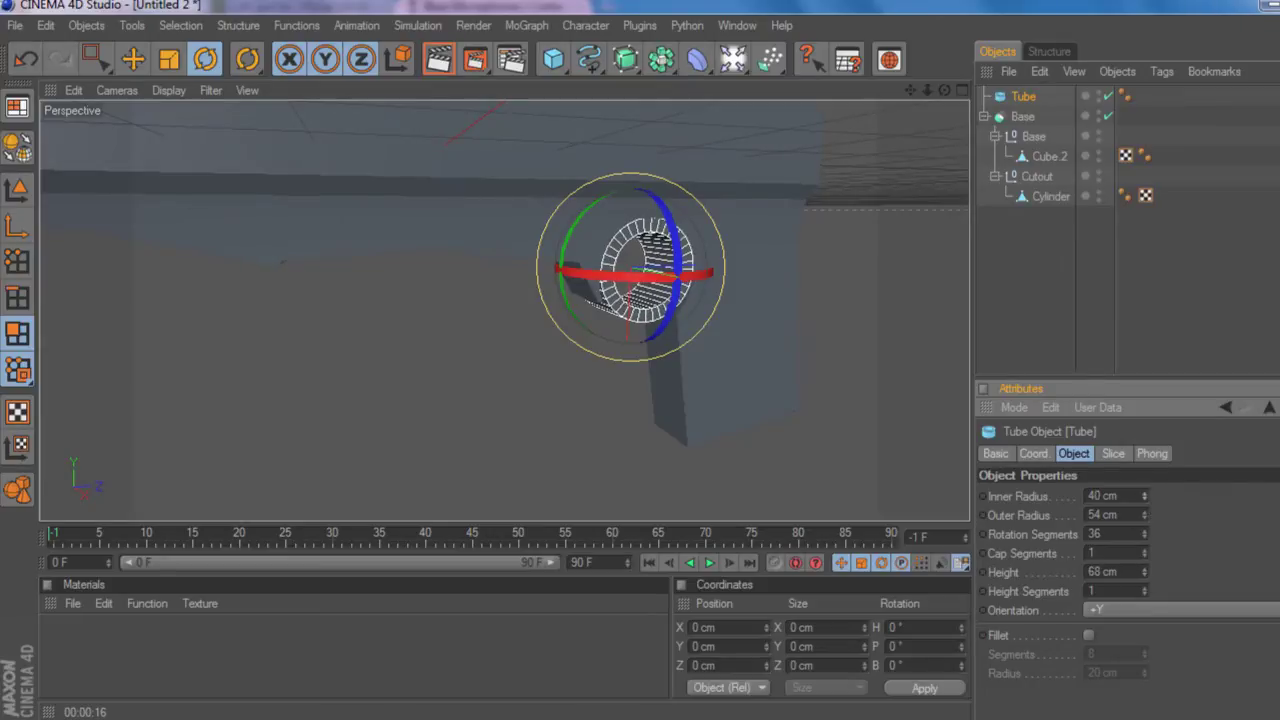
pyautogui.moveTo(1144, 496); pyautogui.dragTo(1144, 484)
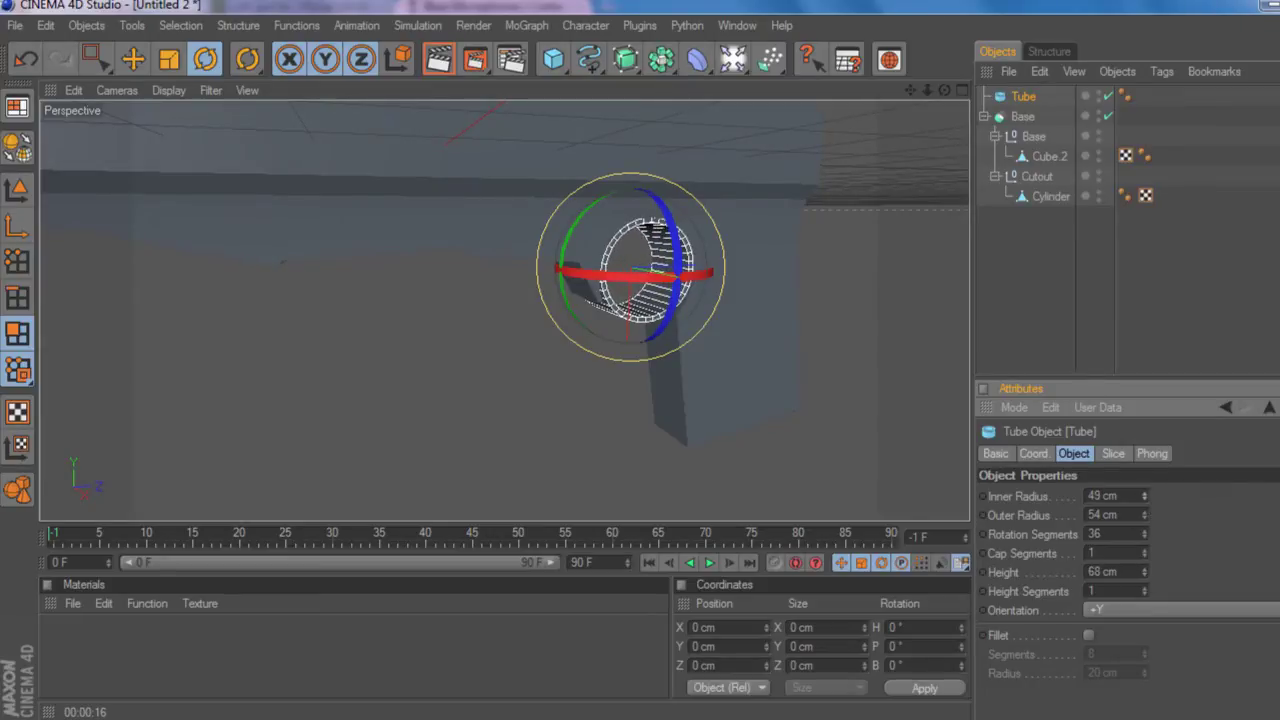
# - Enable slicing on the Tube and open it into an arc from 34° to 271° that lines the notch
pyautogui.click(1018, 322)
pyautogui.moveTo(944, 90)
pyautogui.mouseDown()
pyautogui.moveTo(975, 118)
pyautogui.moveTo(960, 93)
pyautogui.mouseUp()
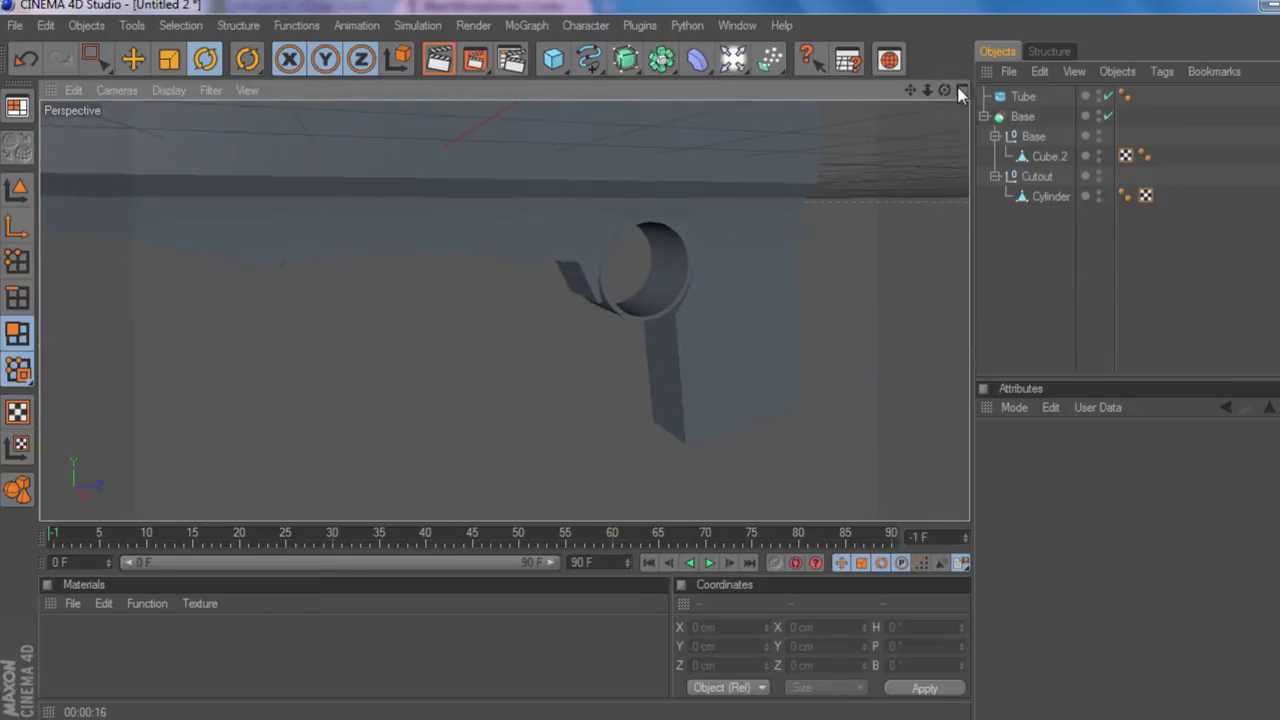
pyautogui.click(1018, 98)
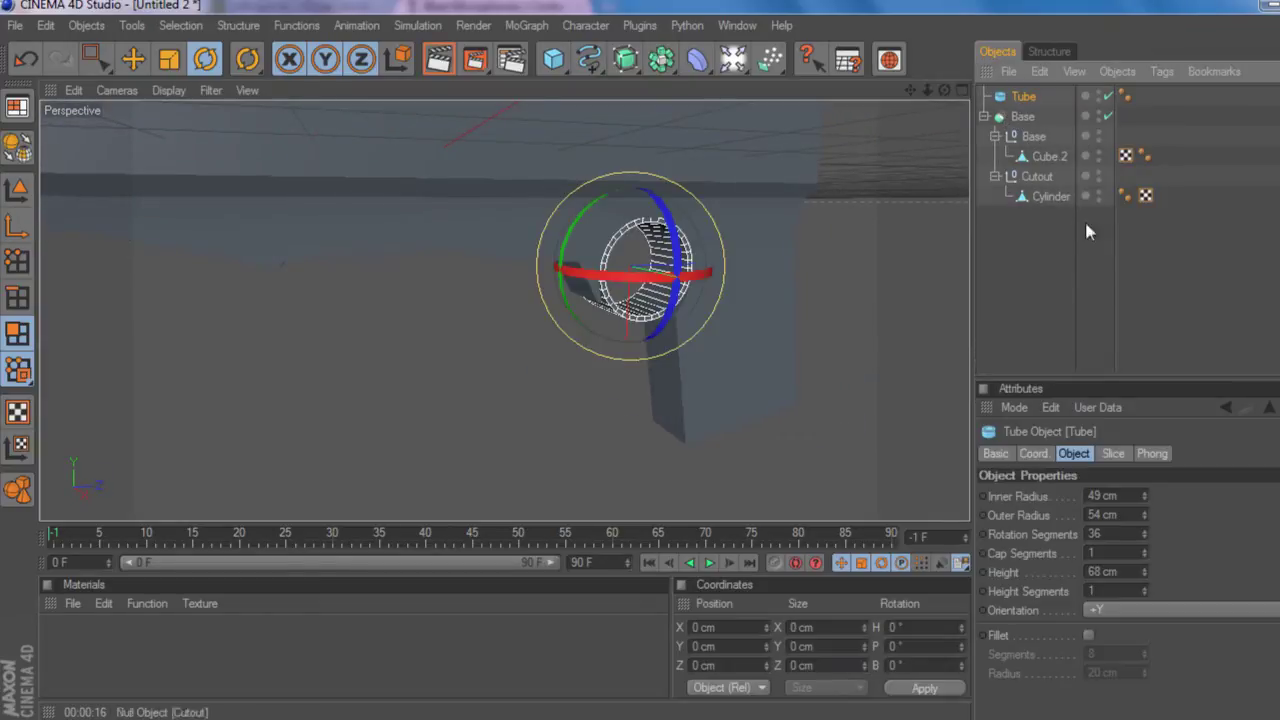
pyautogui.click(1113, 454)
pyautogui.click(1057, 496)
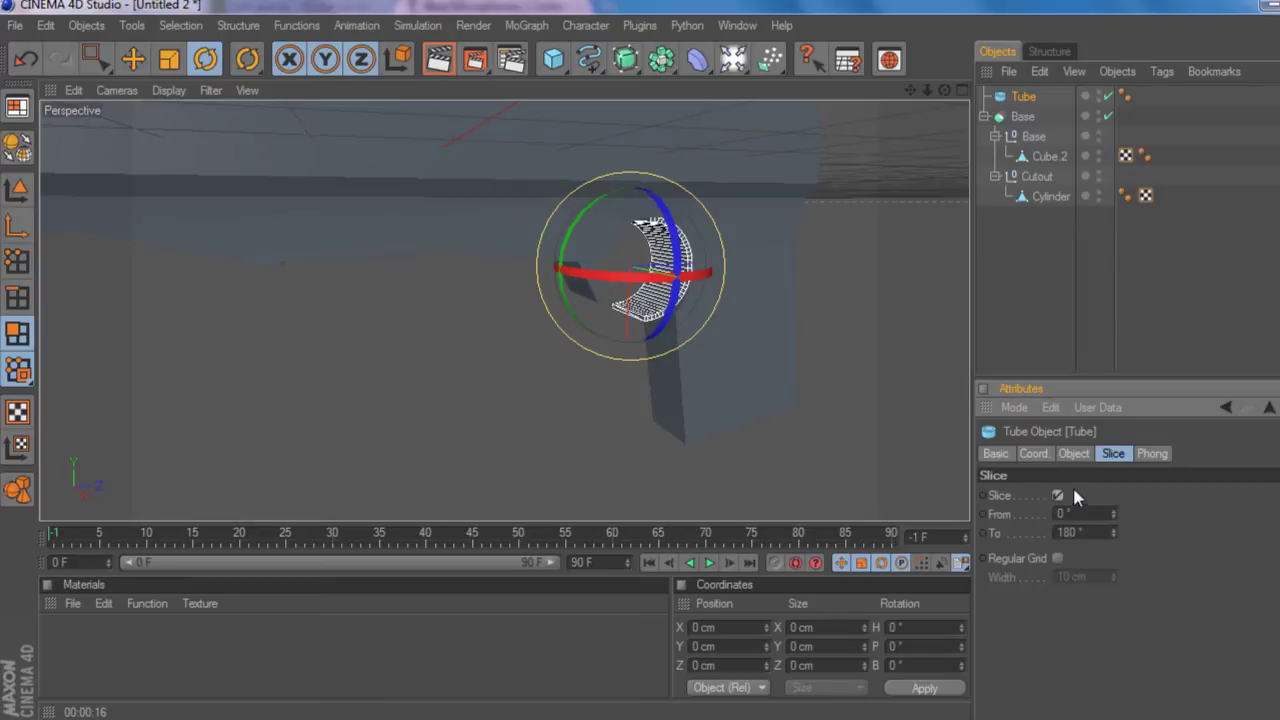
pyautogui.moveTo(1113, 513); pyautogui.dragTo(1113, 493)
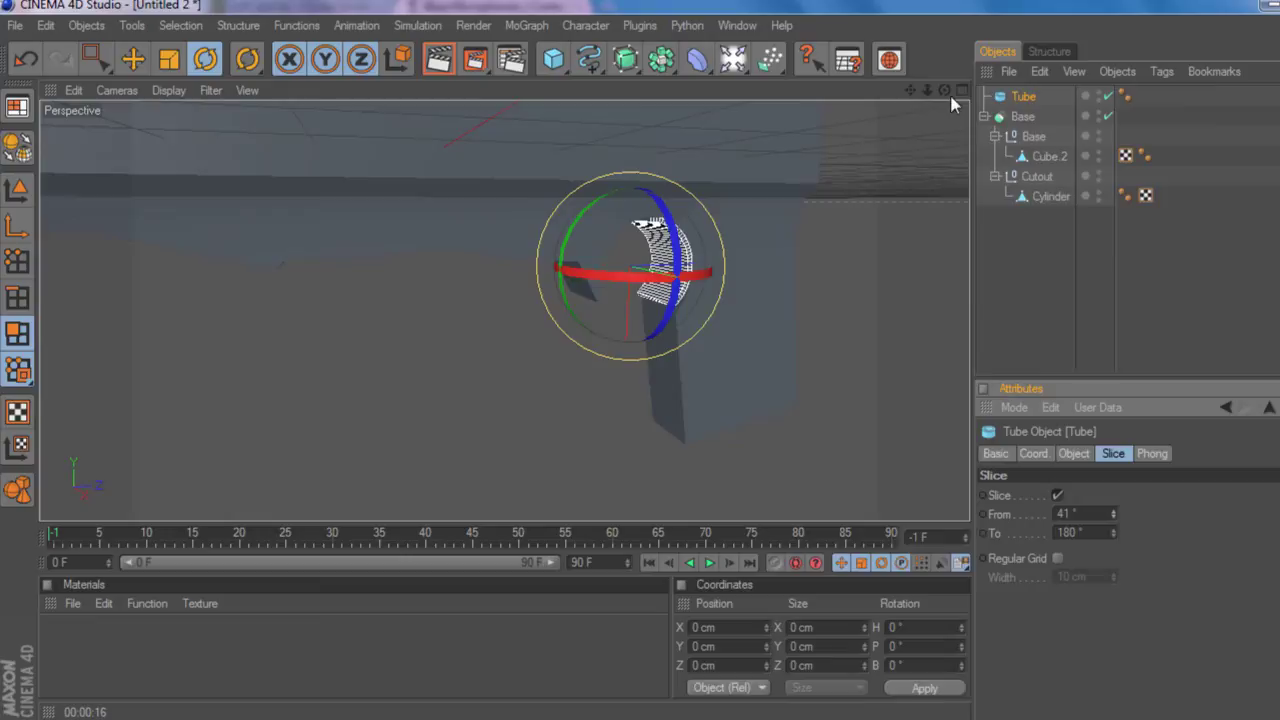
pyautogui.moveTo(945, 91); pyautogui.dragTo(918, 117)
pyautogui.scroll(5, 735, 400)
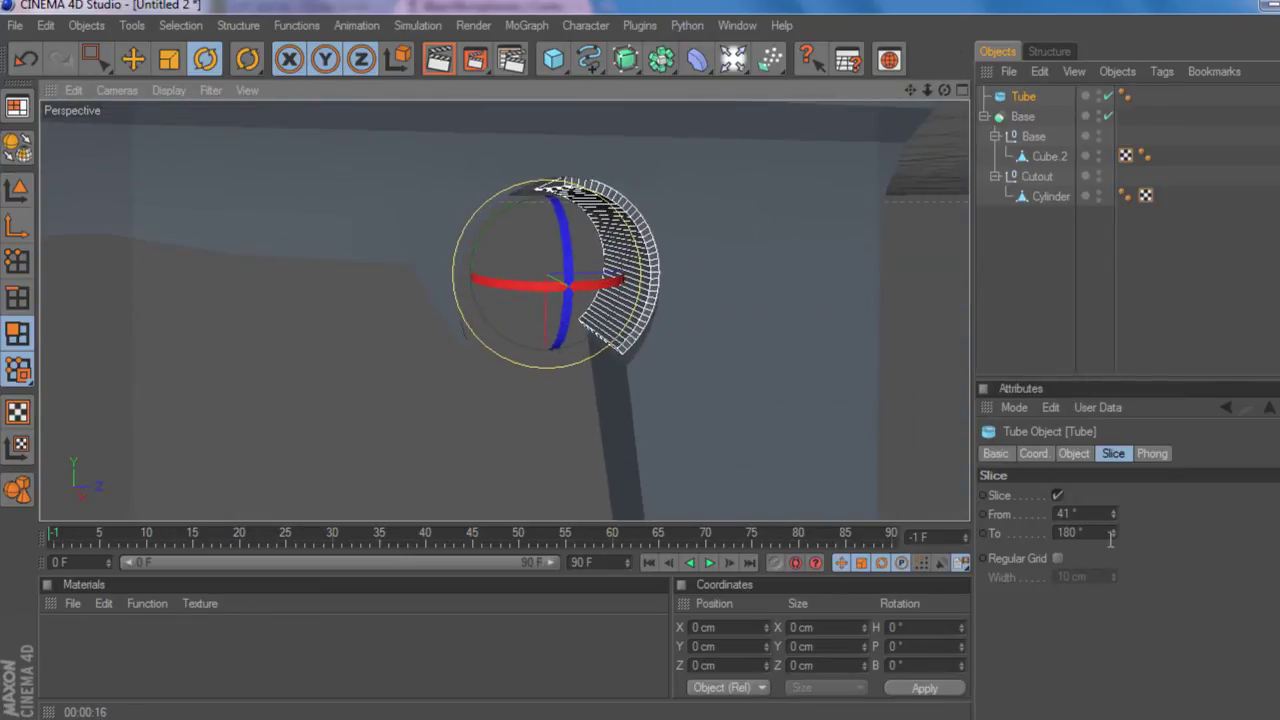
pyautogui.moveTo(1113, 532)
pyautogui.mouseDown()
pyautogui.moveTo(1113, 502)
pyautogui.moveTo(1113, 515)
pyautogui.mouseUp()
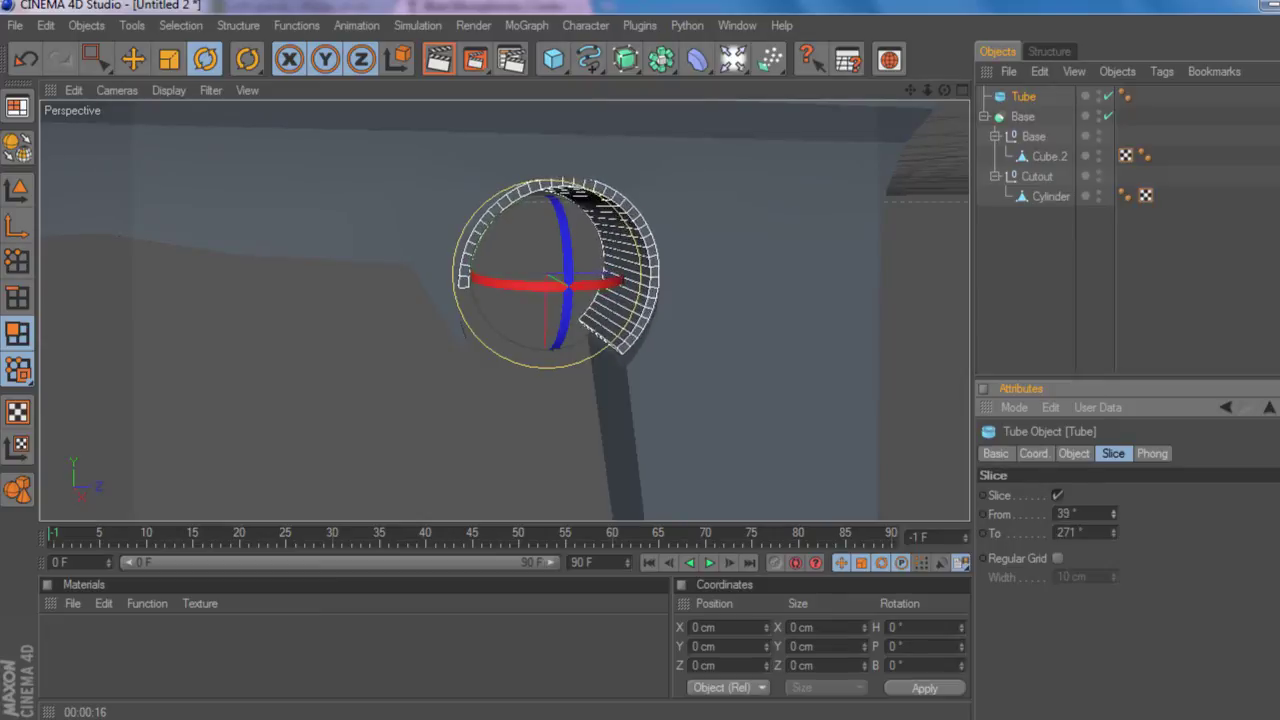
pyautogui.click(1039, 330)
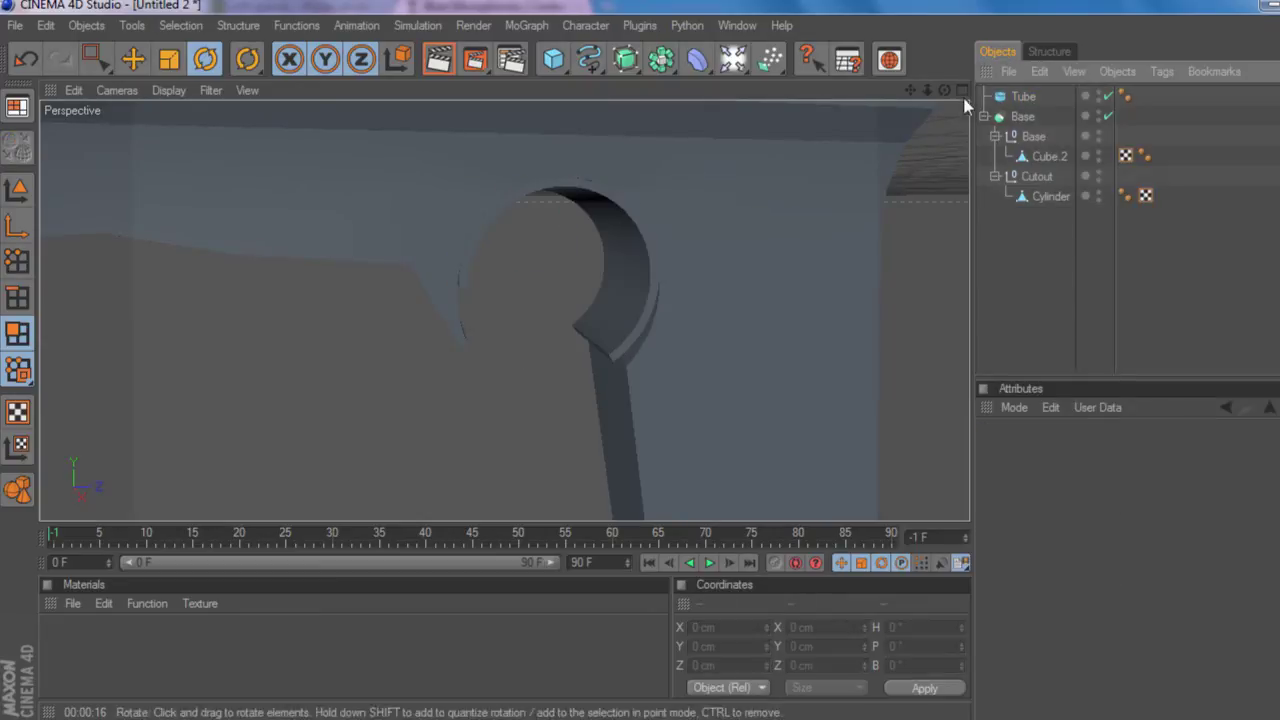
# - Inspect the sliced tube in the notch and the overall shape of the gun
pyautogui.moveTo(944, 91); pyautogui.dragTo(1055, 119)
pyautogui.scroll(-3, 793, 176)
pyautogui.scroll(-5, 793, 176)
pyautogui.scroll(3, 747, 220)
pyautogui.scroll(-2, 797, 147)
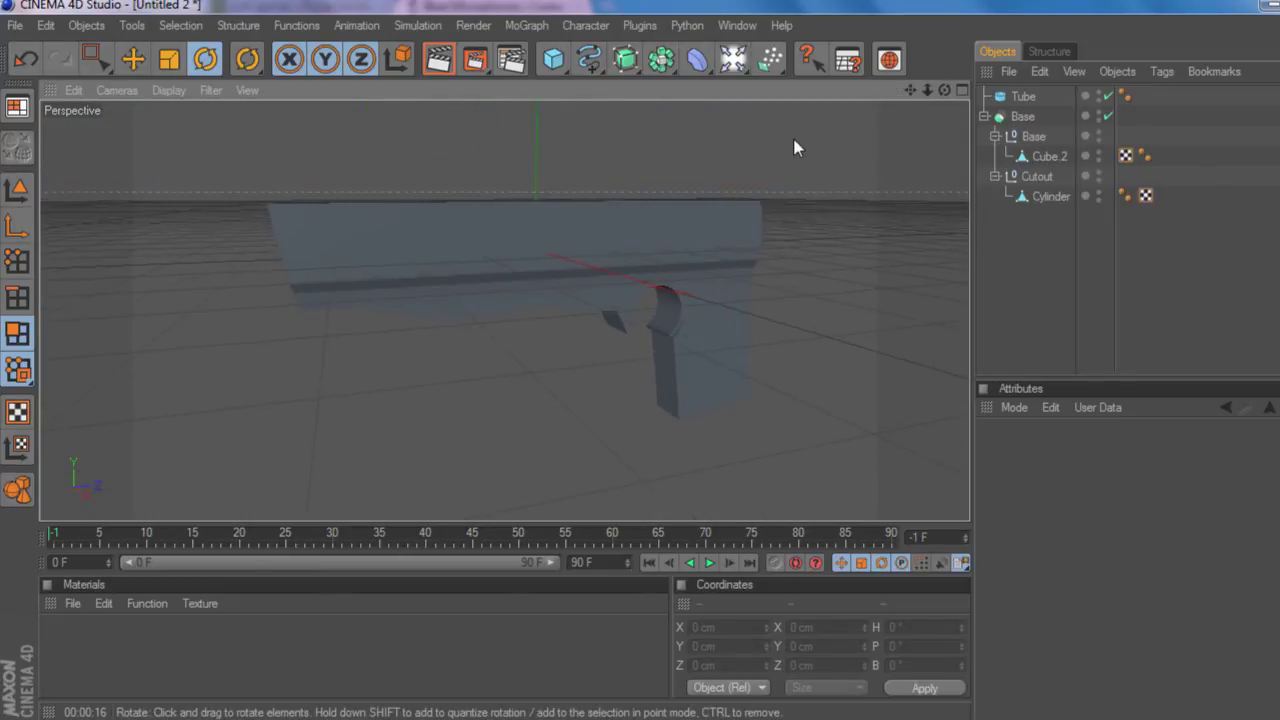
pyautogui.scroll(2, 740, 216)
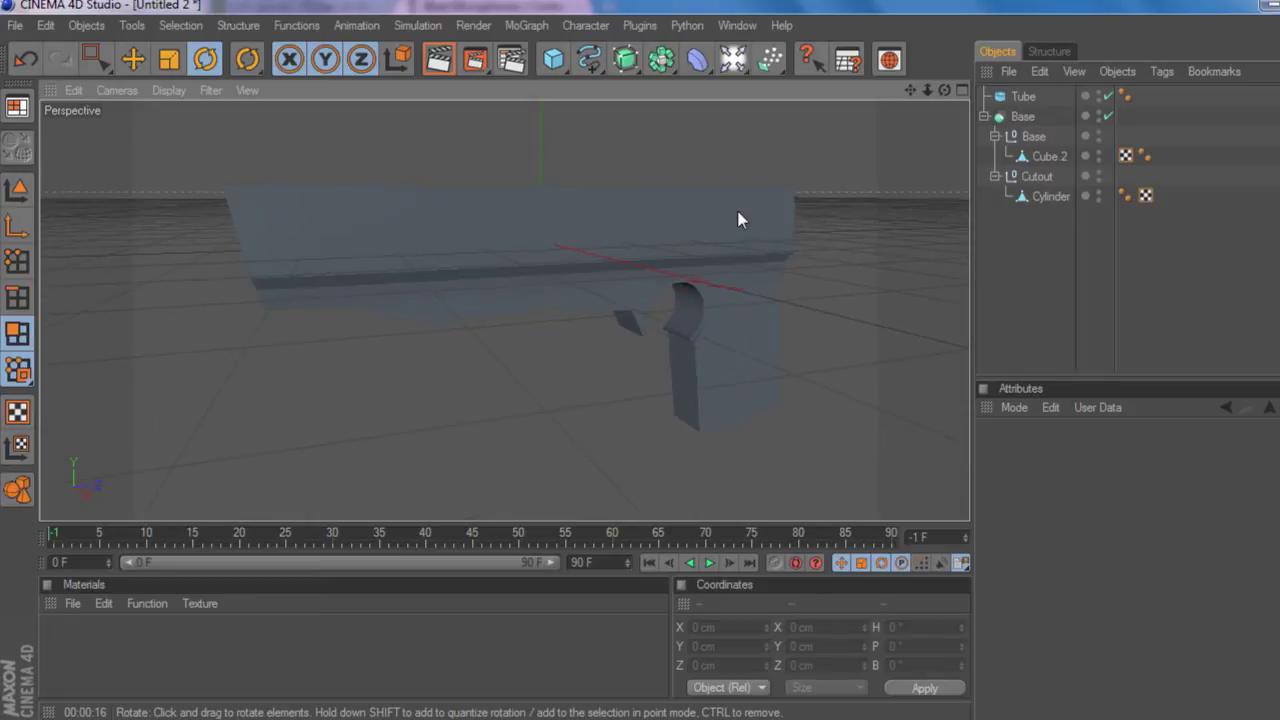
# - Loop-select the polygon band at the barrel's front end on Cube.2 and inset it to about 81 cm long with Extrude Inner
pyautogui.click(1034, 138)
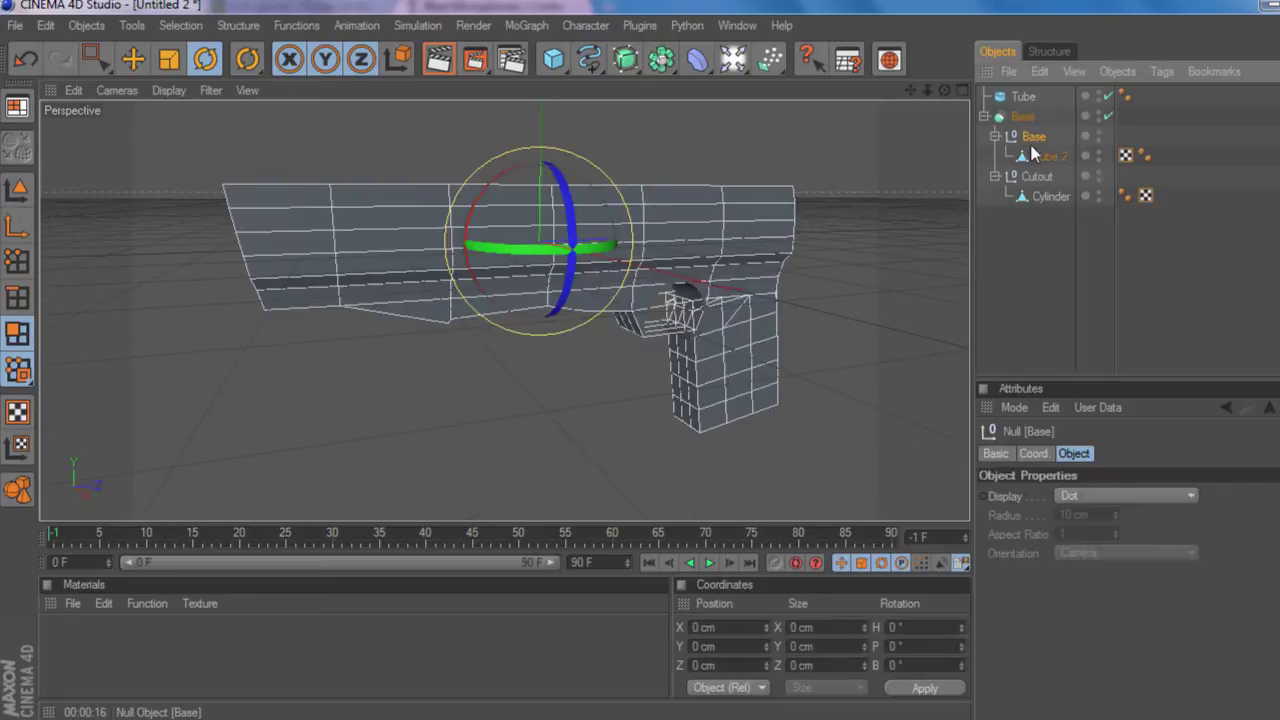
pyautogui.click(1036, 158)
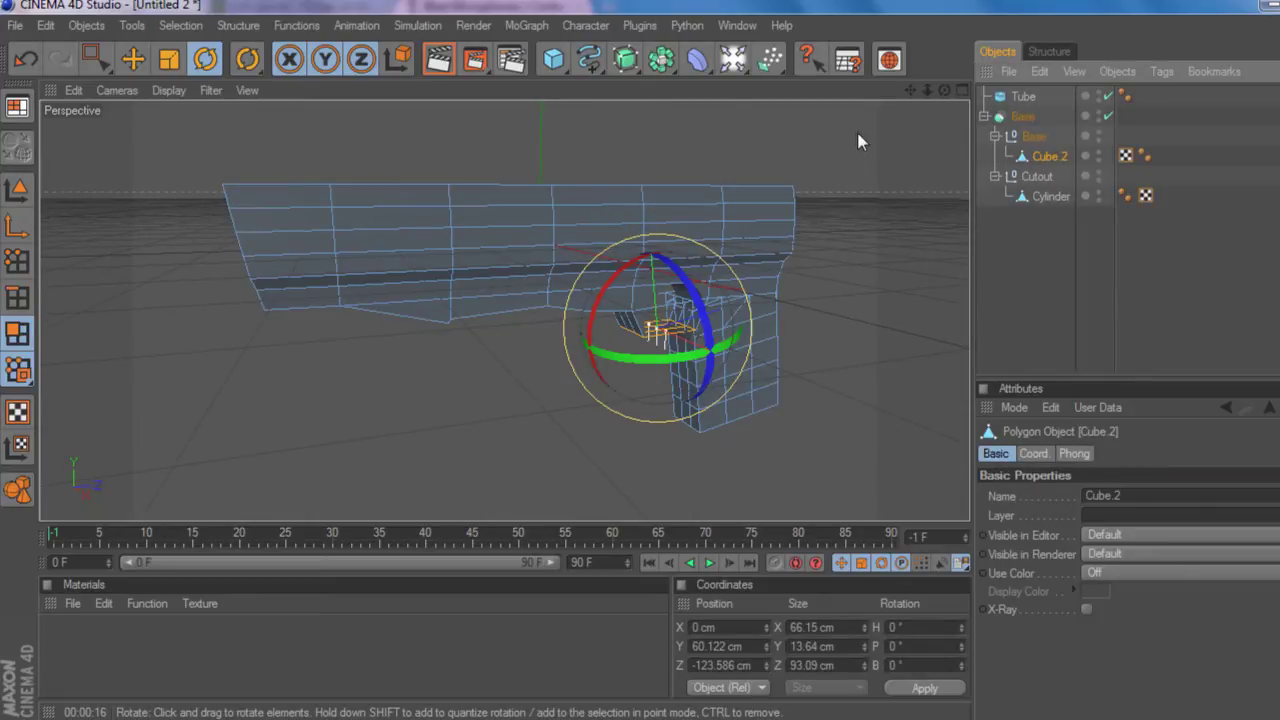
pyautogui.moveTo(940, 97); pyautogui.dragTo(929, 106)
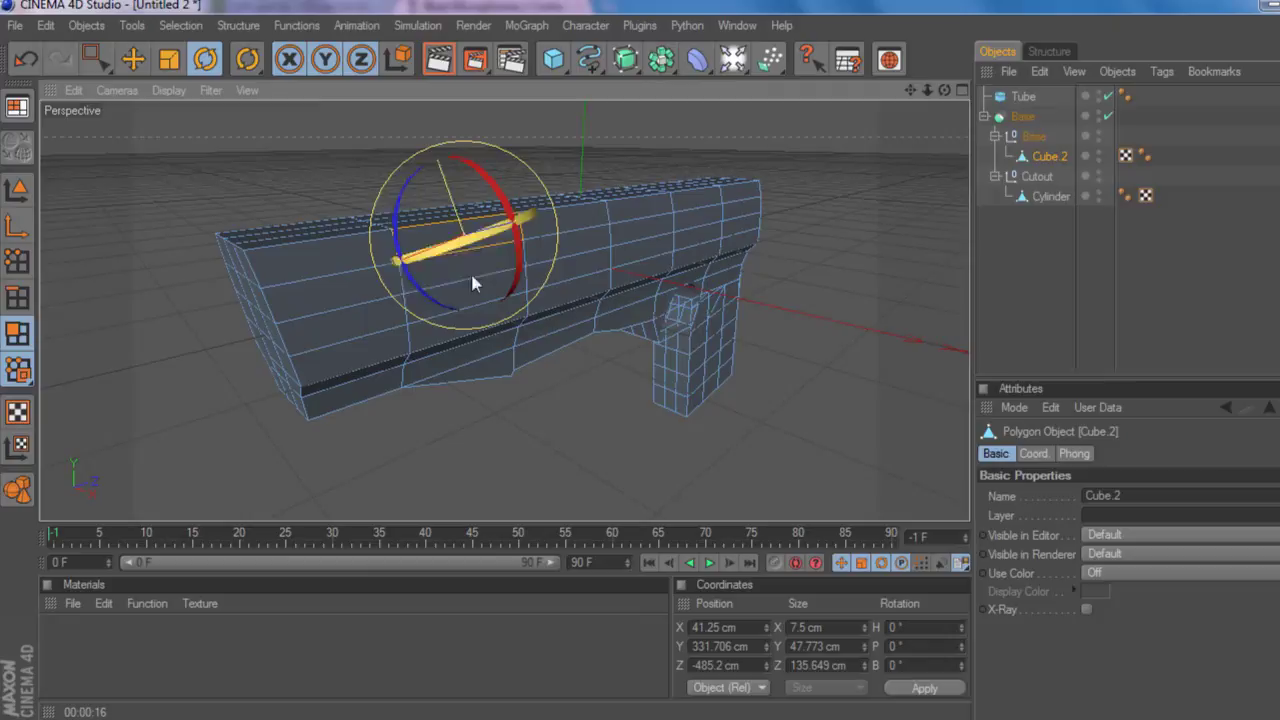
pyautogui.click(432, 337)
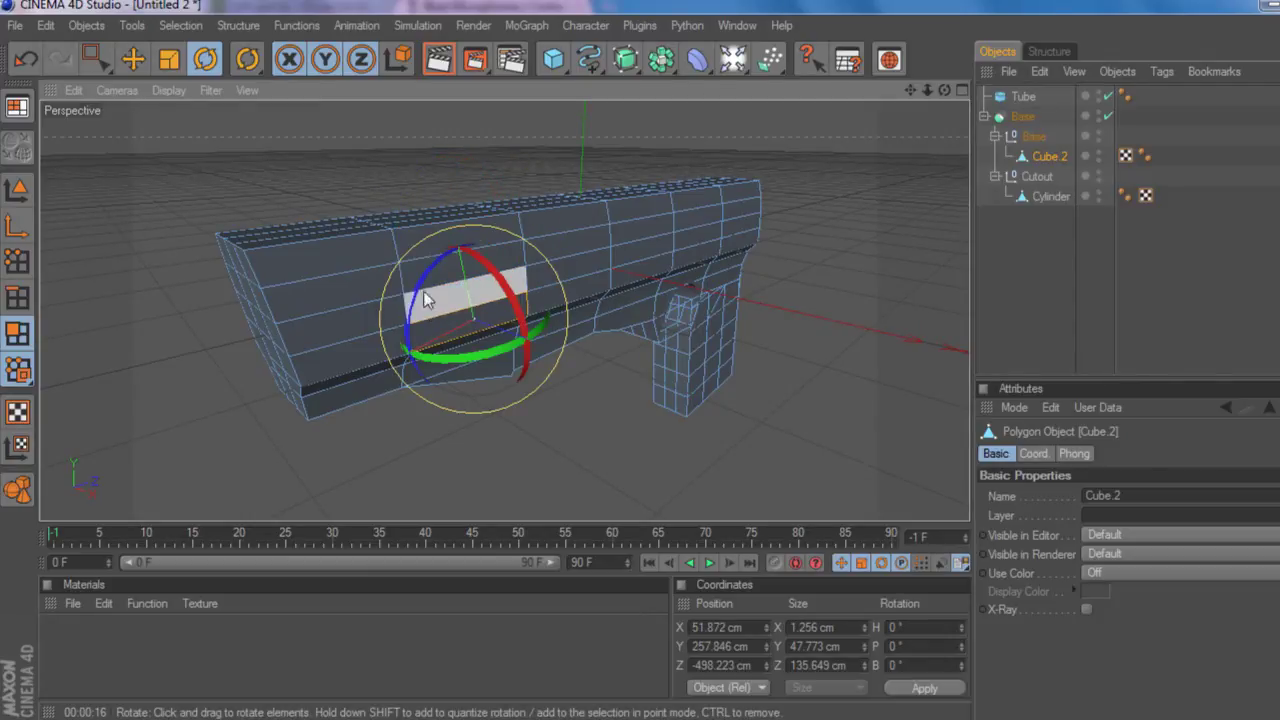
pyautogui.keyDown('shift'); pyautogui.click(436, 316); pyautogui.keyUp('shift')
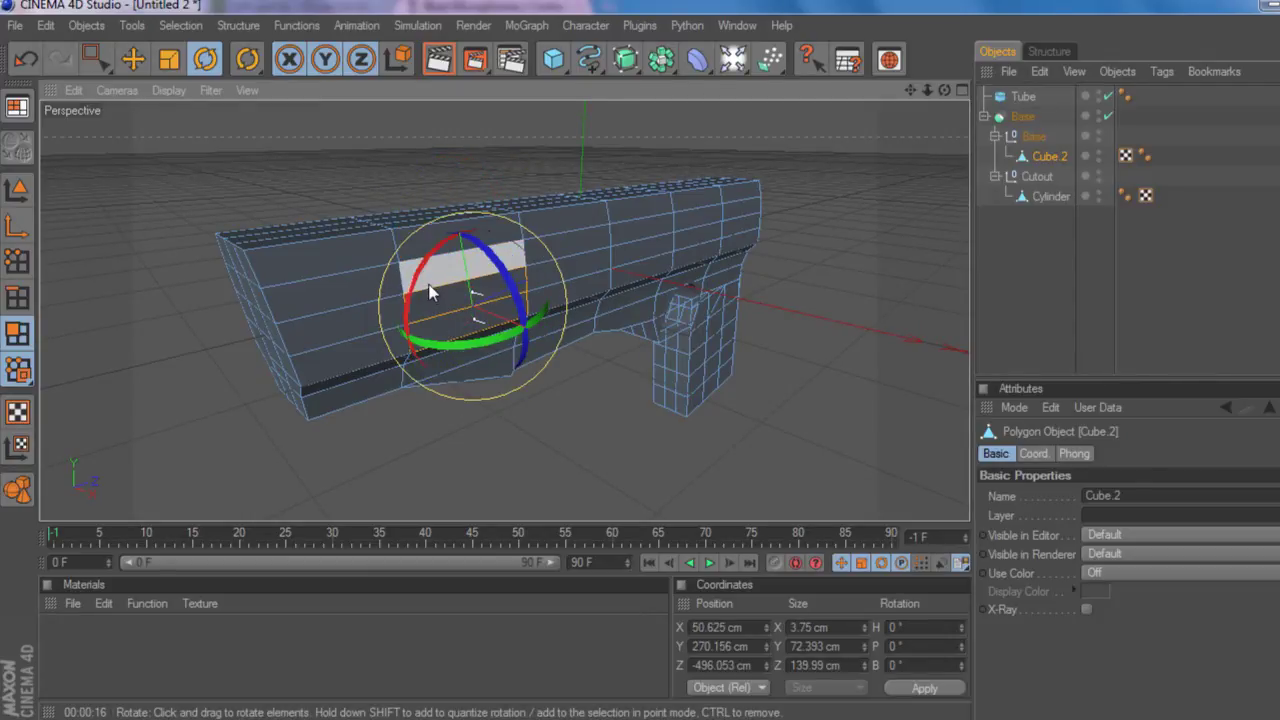
pyautogui.click(345, 262)
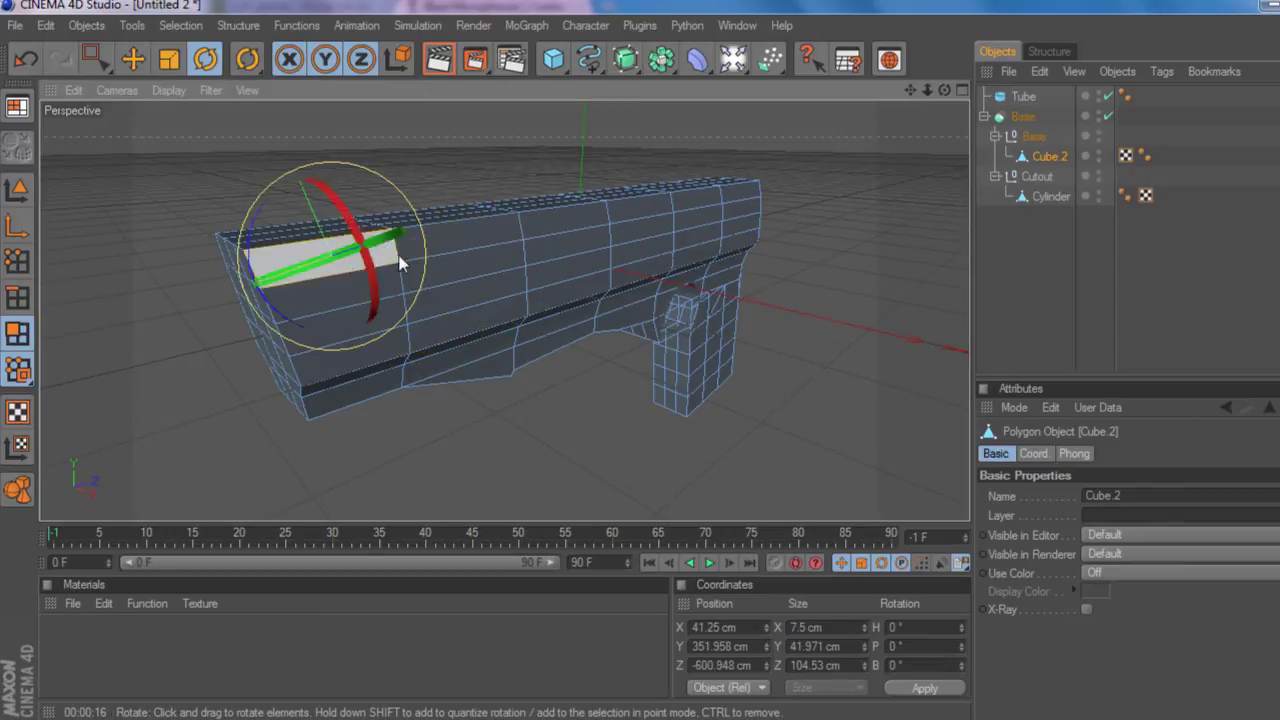
pyautogui.press('u')
pyautogui.press('l')
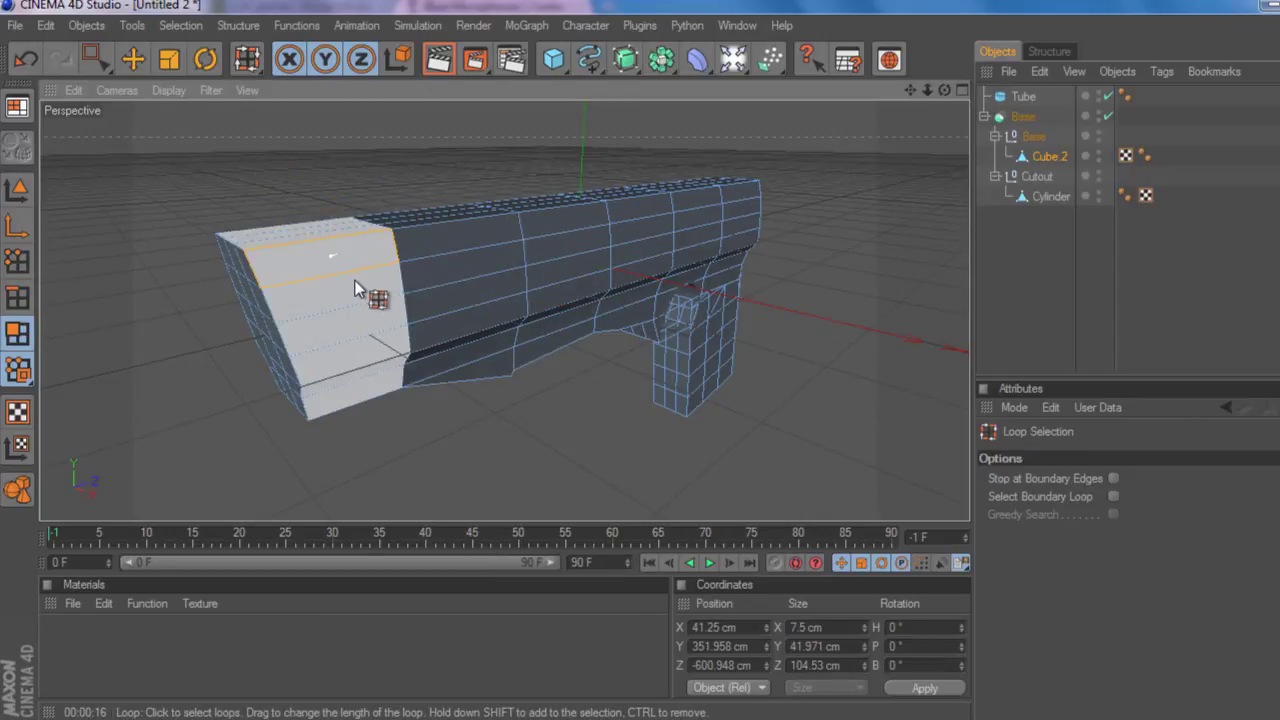
pyautogui.click(355, 288)
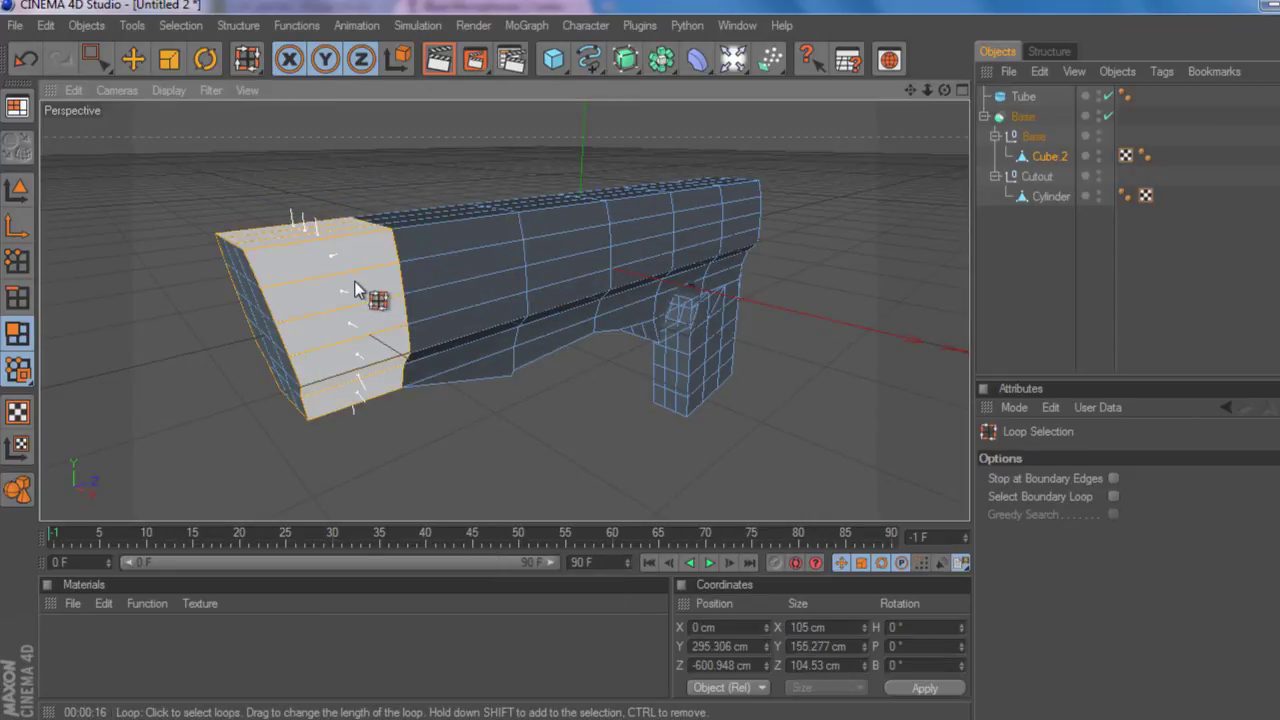
pyautogui.rightClick(167, 296)
pyautogui.click(232, 356)
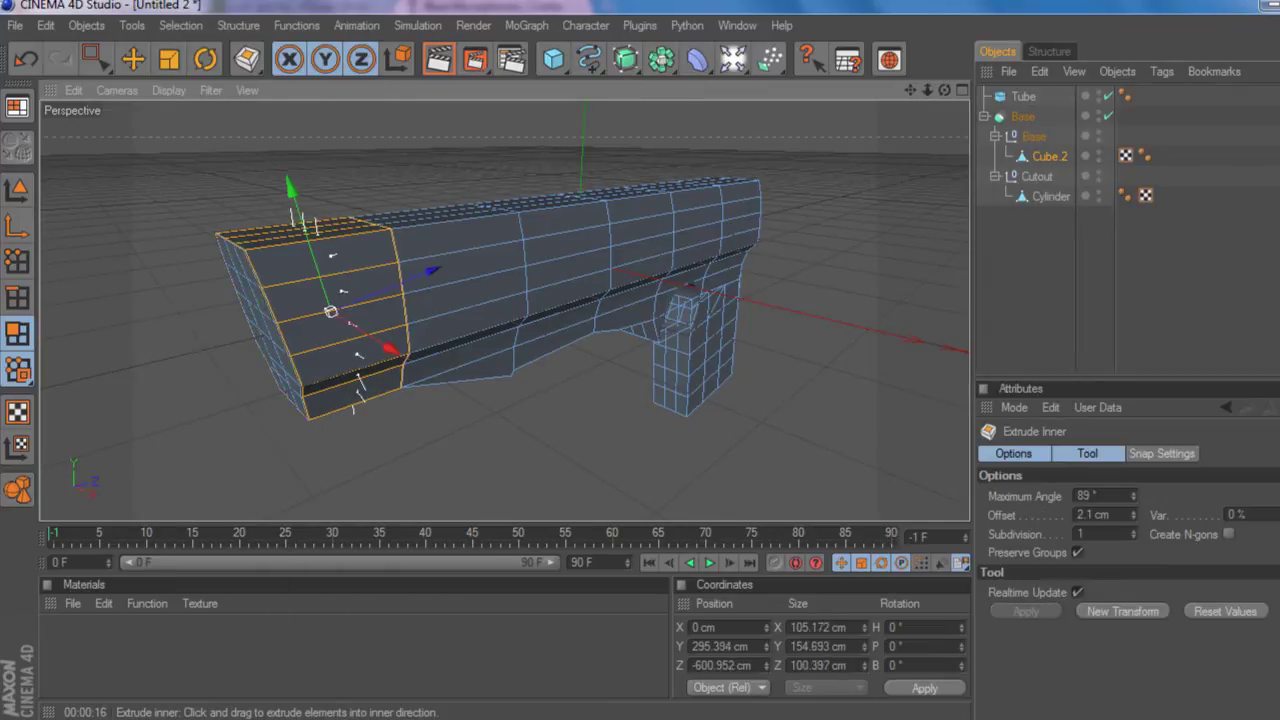
pyautogui.moveTo(945, 92)
pyautogui.mouseDown()
pyautogui.moveTo(1075, 50)
pyautogui.moveTo(1195, 73)
pyautogui.moveTo(1212, 115)
pyautogui.moveTo(1085, 142)
pyautogui.moveTo(965, 136)
pyautogui.moveTo(895, 95)
pyautogui.moveTo(890, 58)
pyautogui.moveTo(1050, 12)
pyautogui.moveTo(1145, 72)
pyautogui.moveTo(970, 122)
pyautogui.moveTo(900, 95)
pyautogui.moveTo(943, 91)
pyautogui.mouseUp()
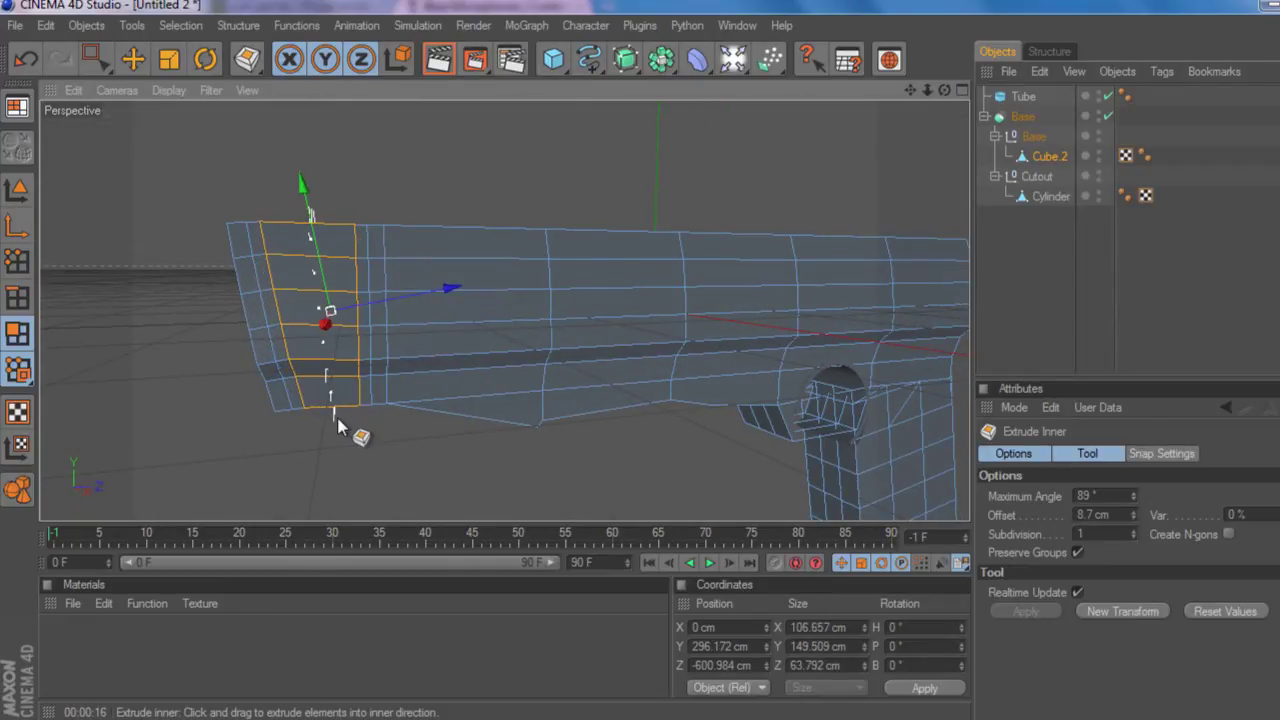
# - Extrude the inset front band inward with an offset of about -5.1 cm to form a recess around the barrel
pyautogui.rightClick(375, 461)
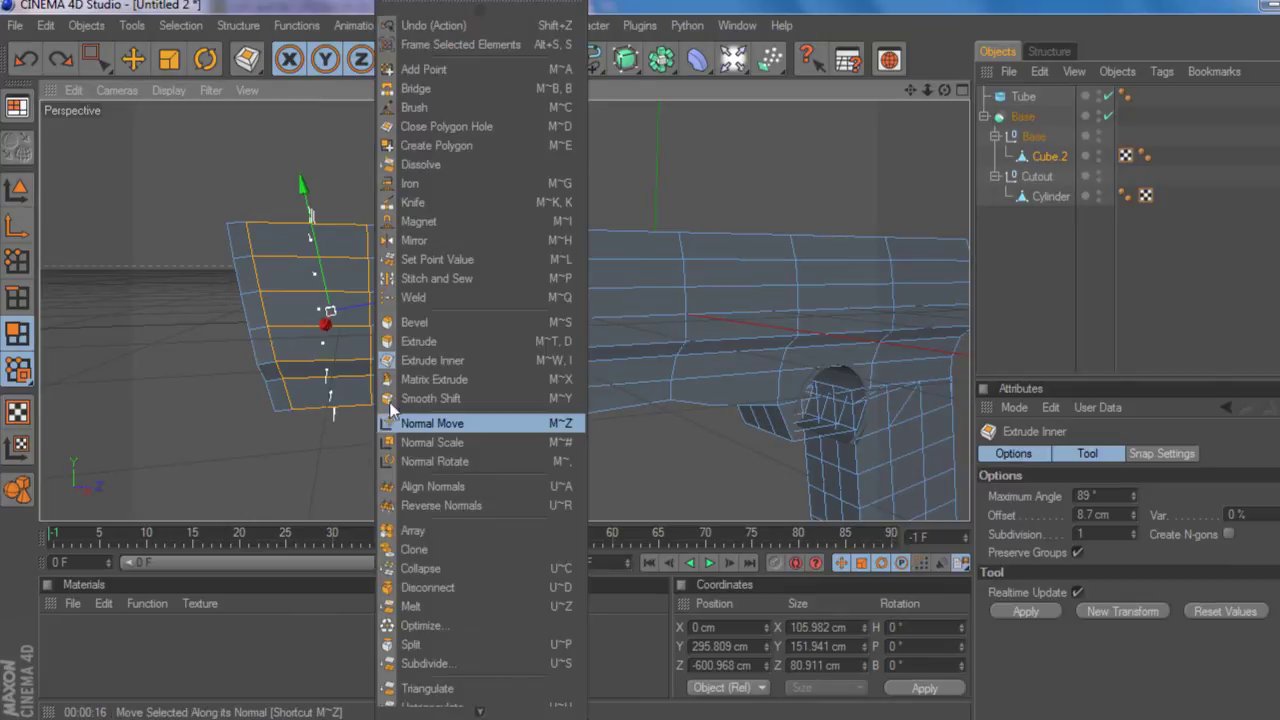
pyautogui.click(445, 339)
pyautogui.moveTo(378, 470); pyautogui.dragTo(382, 471)
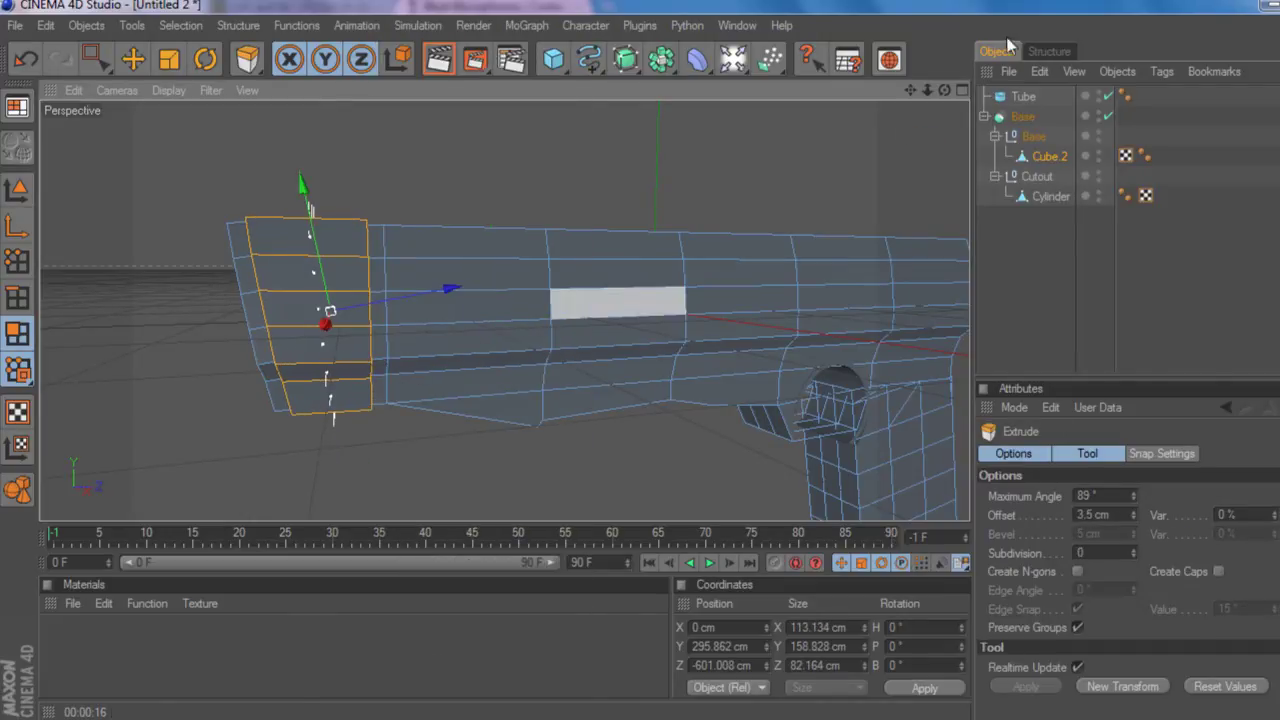
pyautogui.moveTo(946, 91)
pyautogui.mouseDown()
pyautogui.moveTo(1205, 110)
pyautogui.moveTo(1040, 160)
pyautogui.moveTo(945, 92)
pyautogui.mouseUp()
pyautogui.hotkey('ctrl', 'z')
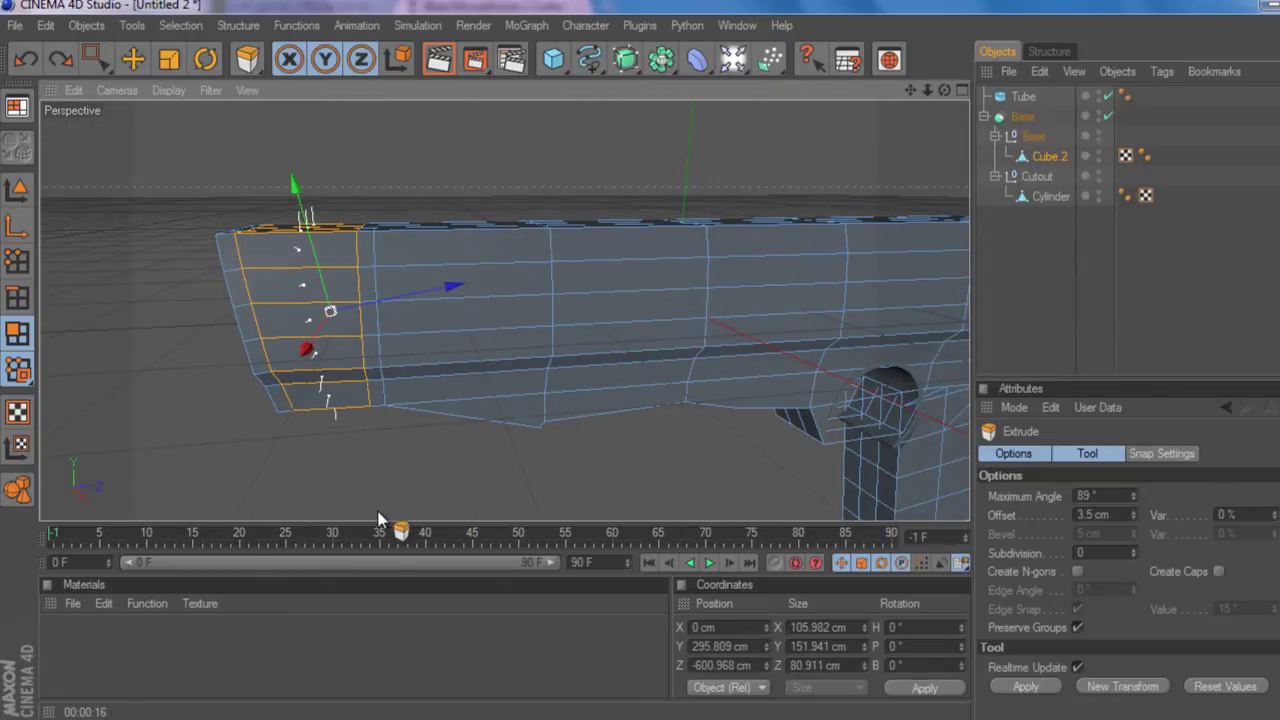
pyautogui.moveTo(388, 498); pyautogui.dragTo(337, 498)
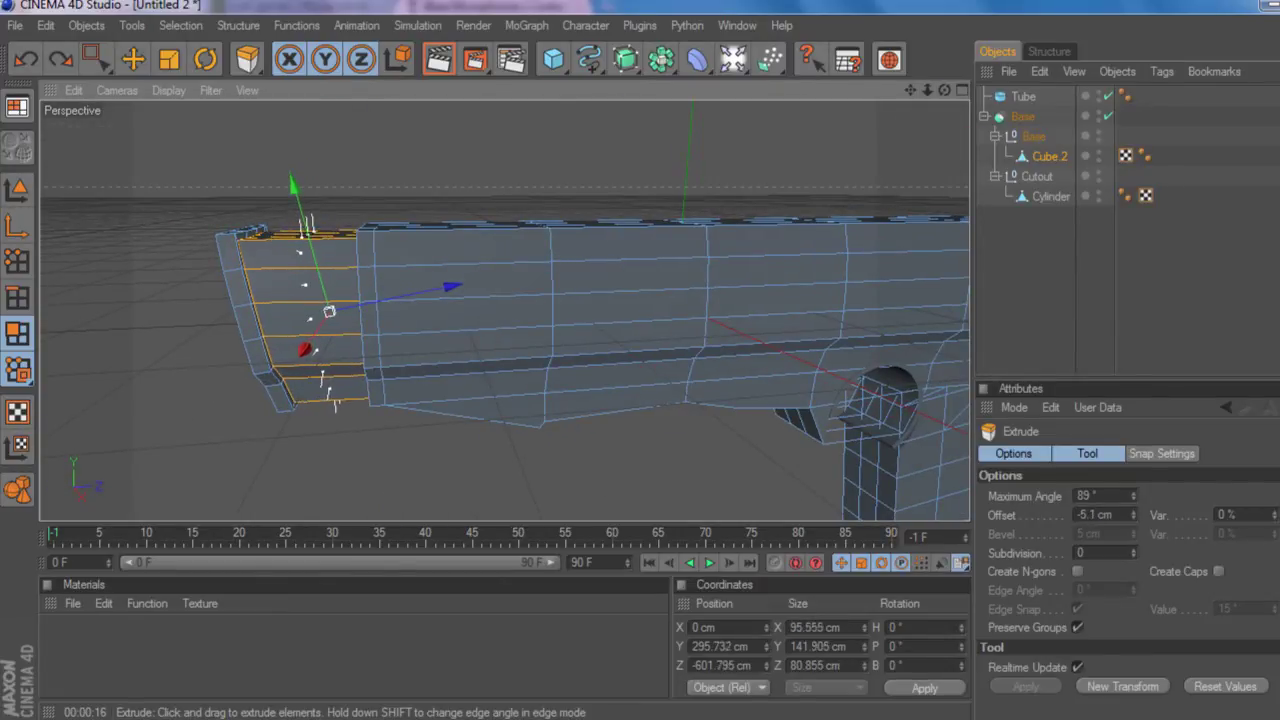
# - Loop-select the second band behind the recess and inset it by about 4.8 cm with Extrude Inner
pyautogui.press('u')
pyautogui.press('l')
pyautogui.click(468, 344)
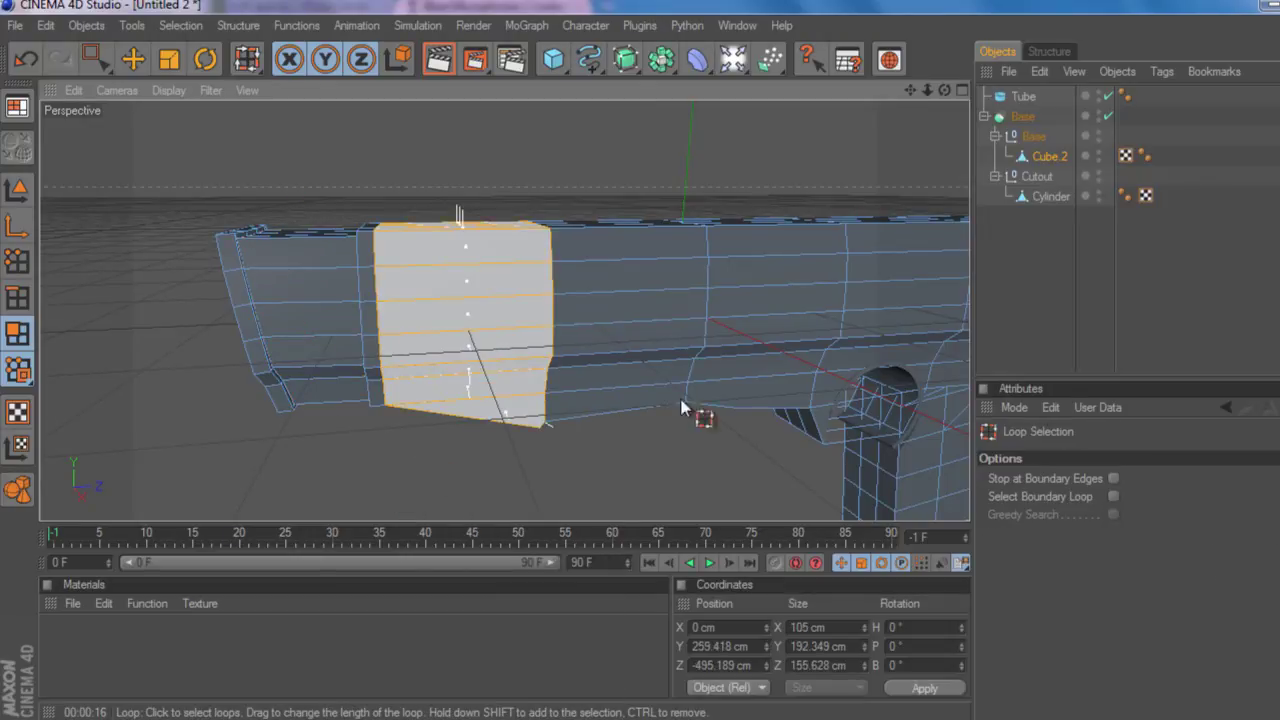
pyautogui.moveTo(944, 89)
pyautogui.mouseDown()
pyautogui.moveTo(1050, 94)
pyautogui.moveTo(952, 94)
pyautogui.moveTo(946, 110)
pyautogui.mouseUp()
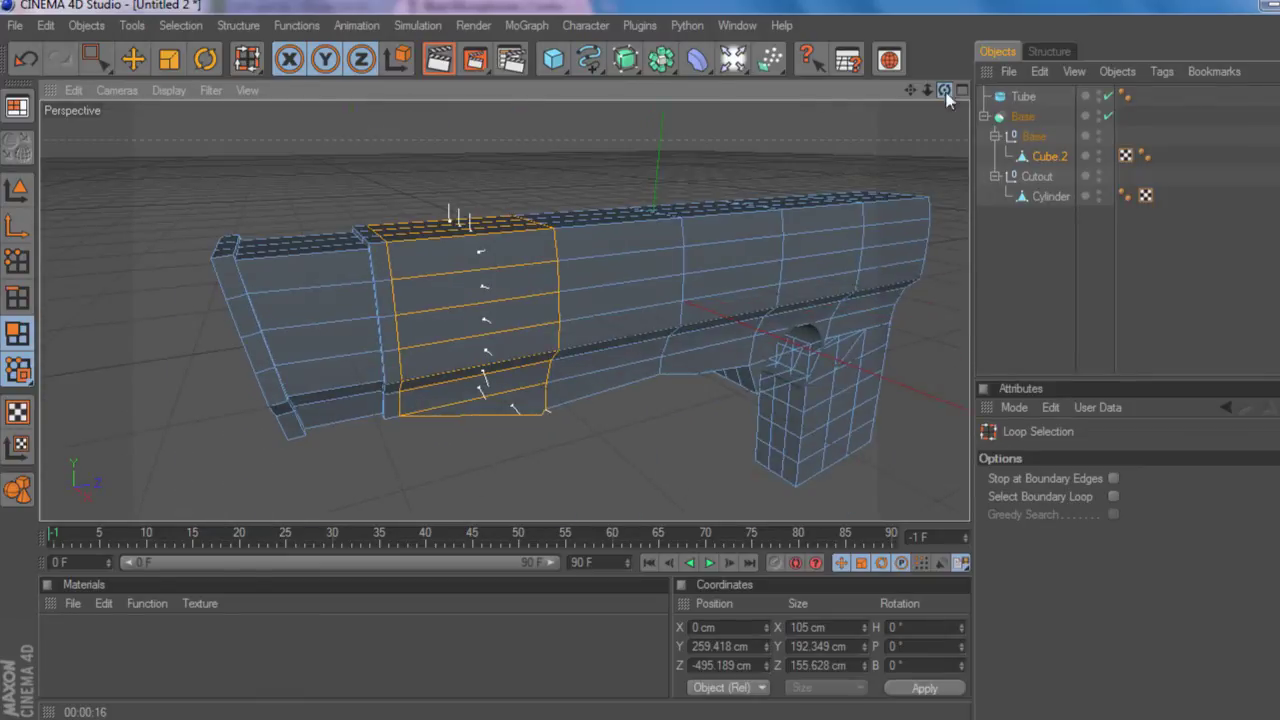
pyautogui.rightClick(627, 449)
pyautogui.click(684, 360)
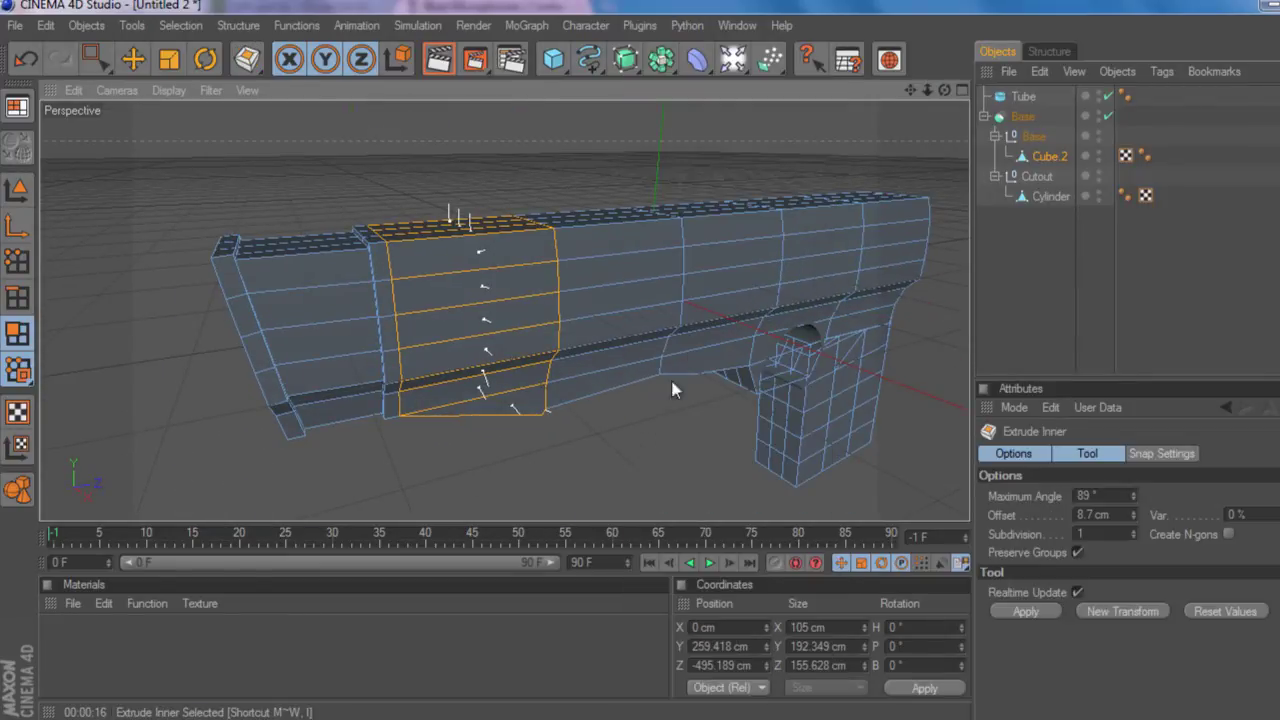
pyautogui.moveTo(684, 360)
pyautogui.mouseDown()
pyautogui.moveTo(712, 360)
pyautogui.moveTo(672, 360)
pyautogui.mouseUp()
# - Extrude the inset second band outward by about 4 cm and clear the object selection
pyautogui.rightClick(643, 452)
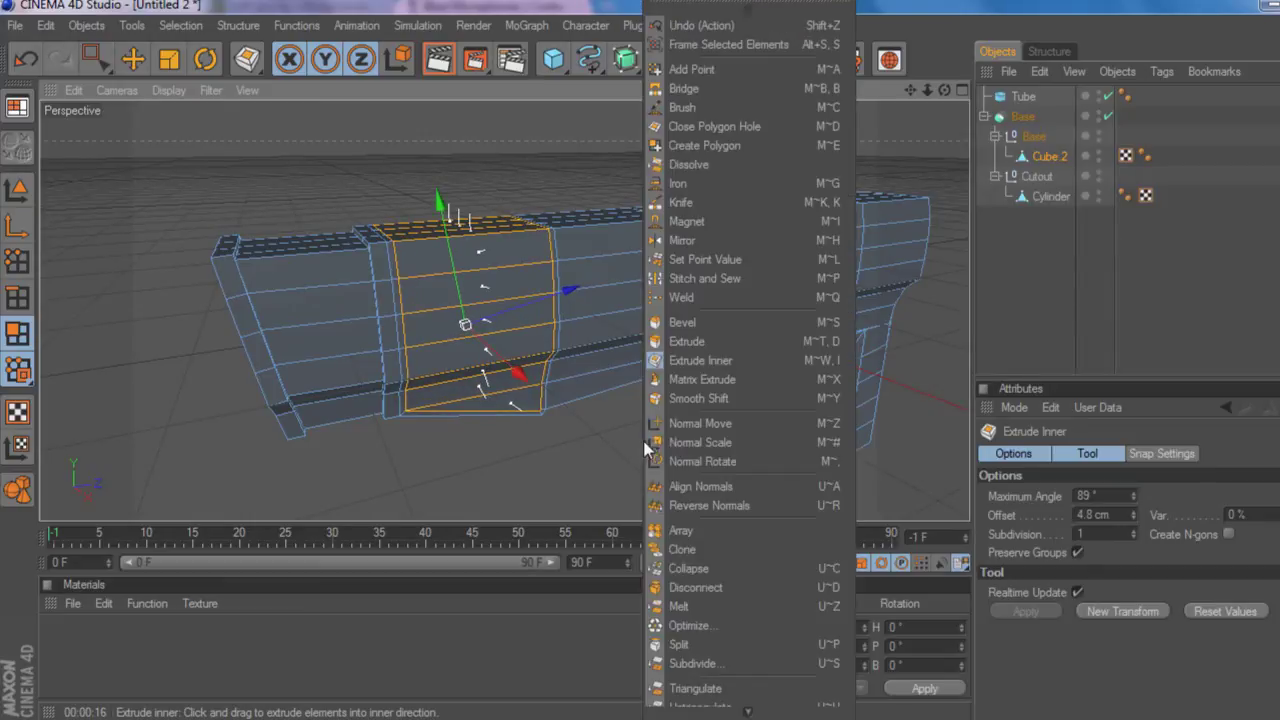
pyautogui.click(686, 343)
pyautogui.moveTo(666, 391); pyautogui.dragTo(688, 391)
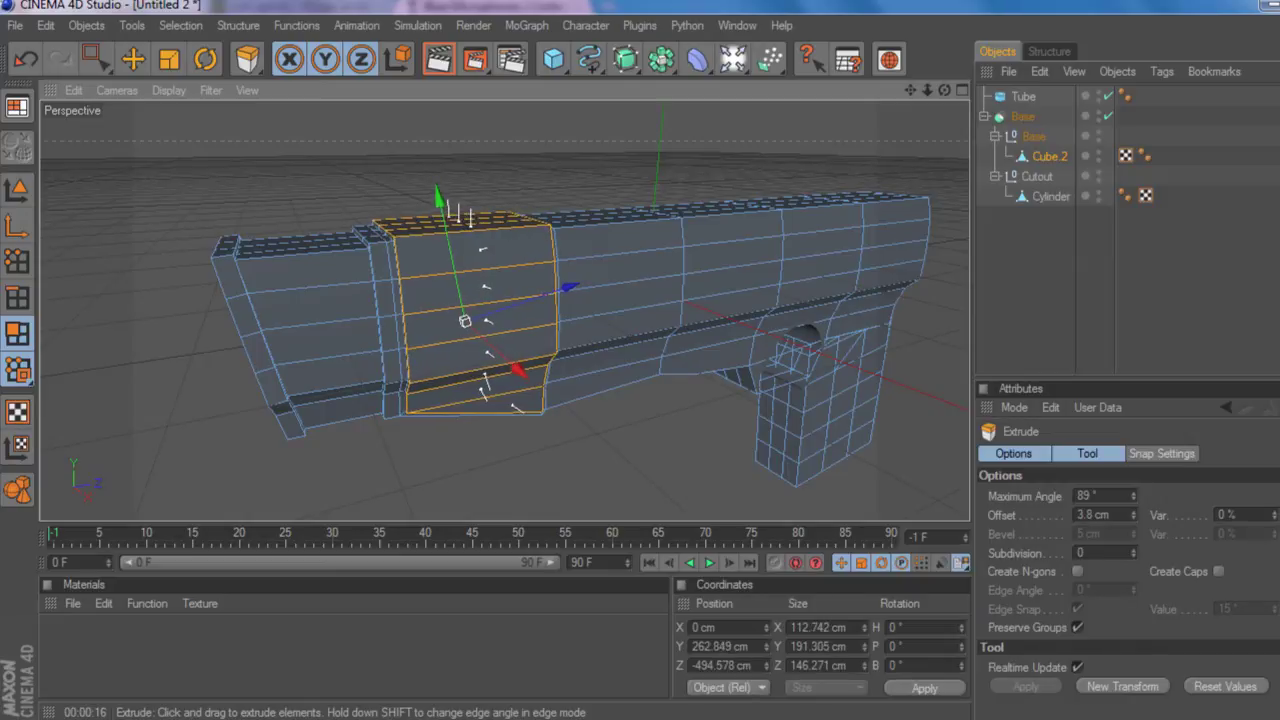
pyautogui.click(1012, 321)
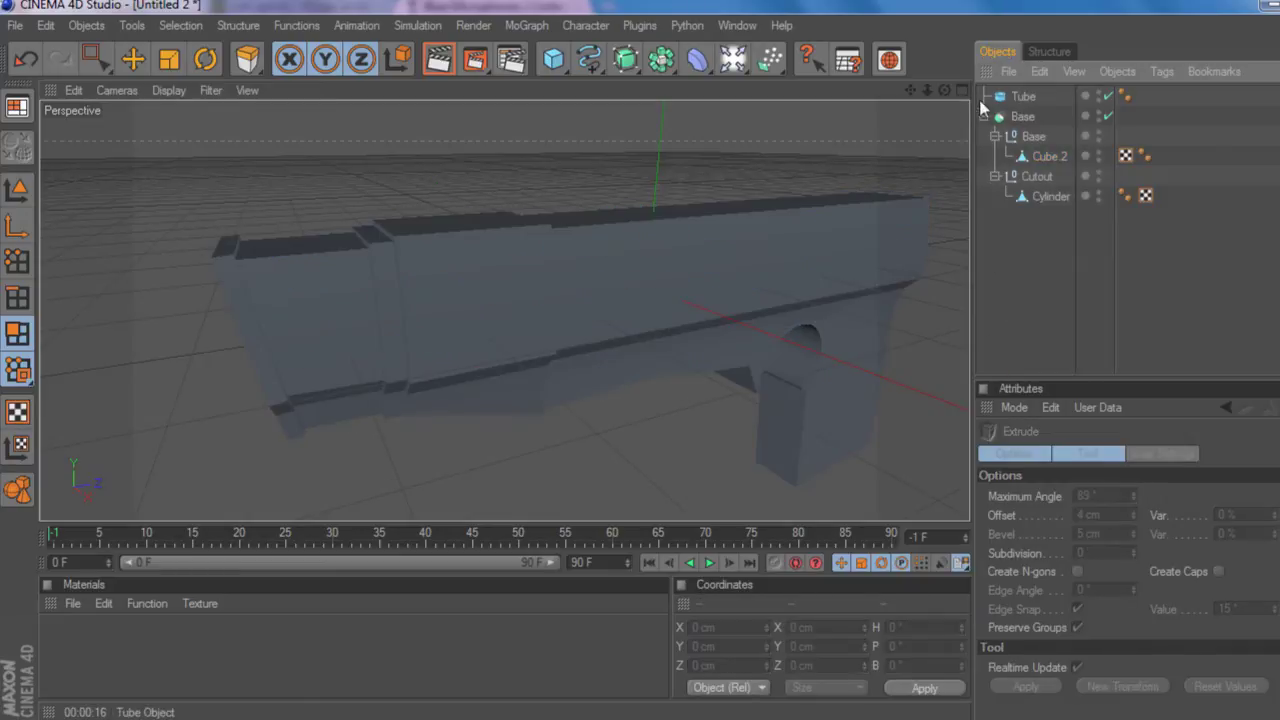
# - Loop-select the third band of Cube.2, just behind the raised section, and inset it by about 17.9 cm with Extrude Inner
pyautogui.moveTo(945, 91); pyautogui.dragTo(1000, 95)
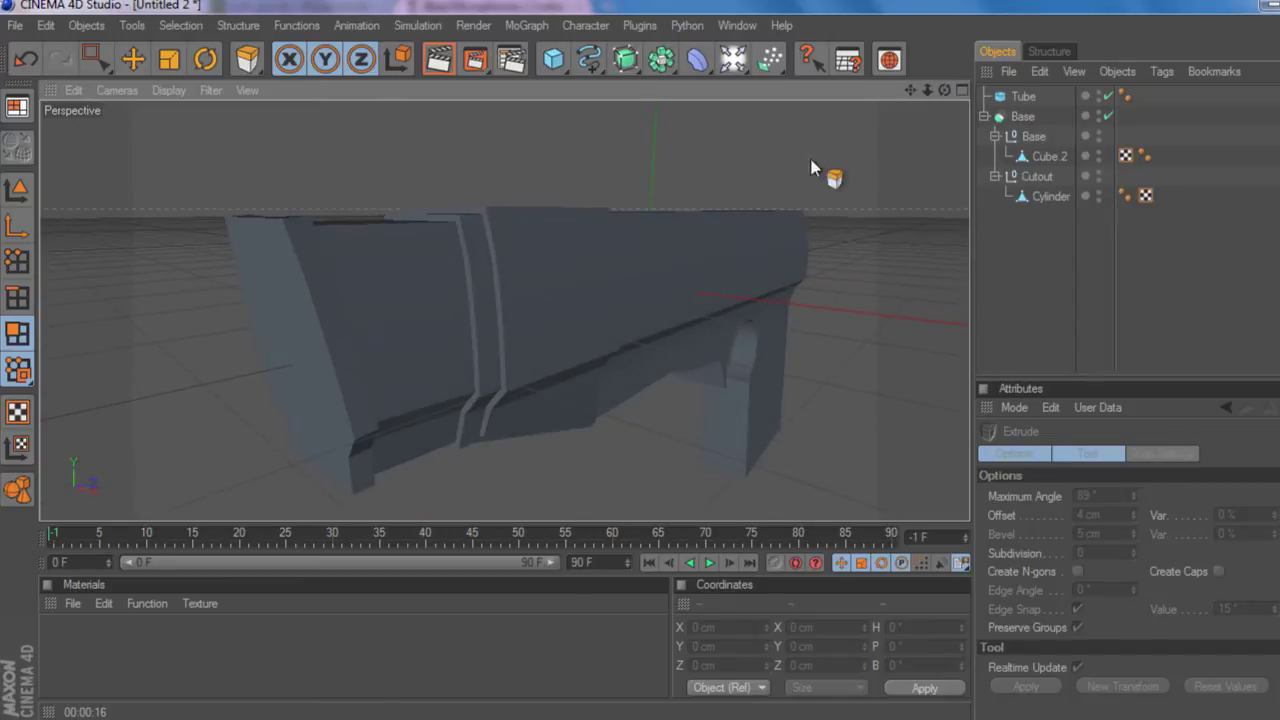
pyautogui.scroll(-5, 775, 204)
pyautogui.scroll(1, 775, 204)
pyautogui.moveTo(912, 92); pyautogui.dragTo(1164, 114)
pyautogui.click(1005, 98)
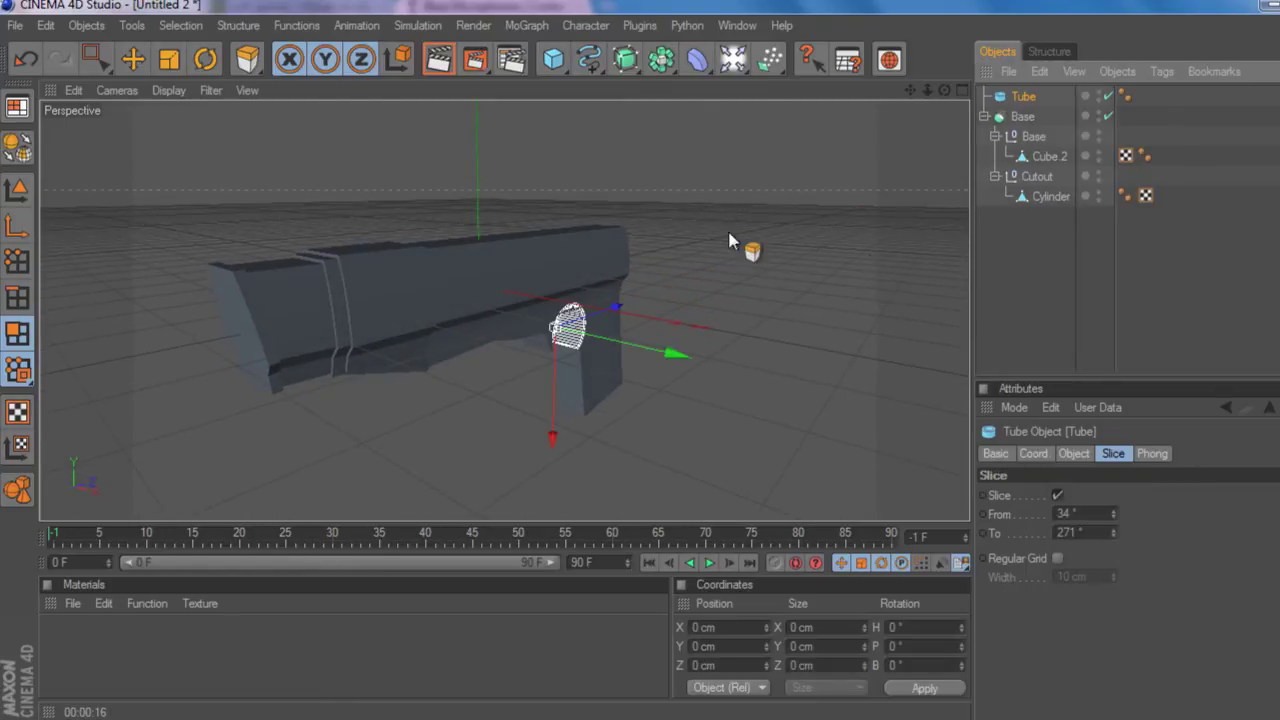
pyautogui.click(1043, 158)
pyautogui.scroll(2, 445, 270)
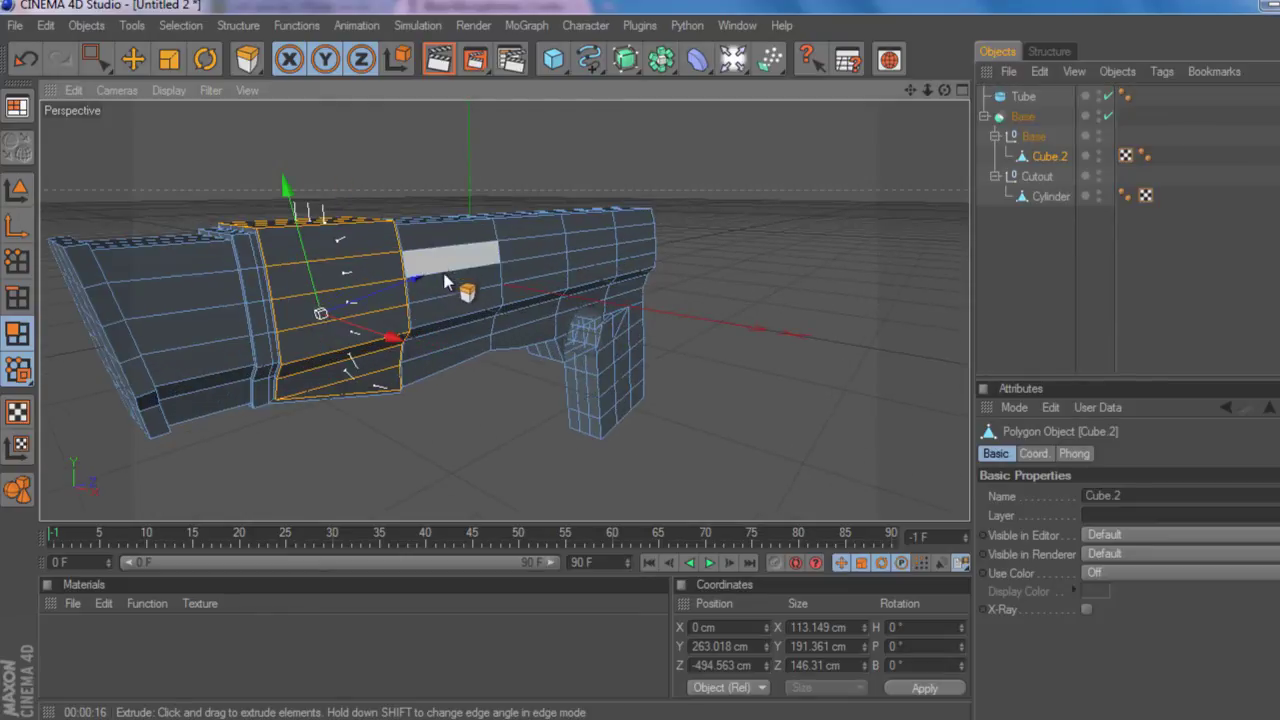
pyautogui.rightClick(446, 283)
pyautogui.click(500, 497)
pyautogui.click(441, 278)
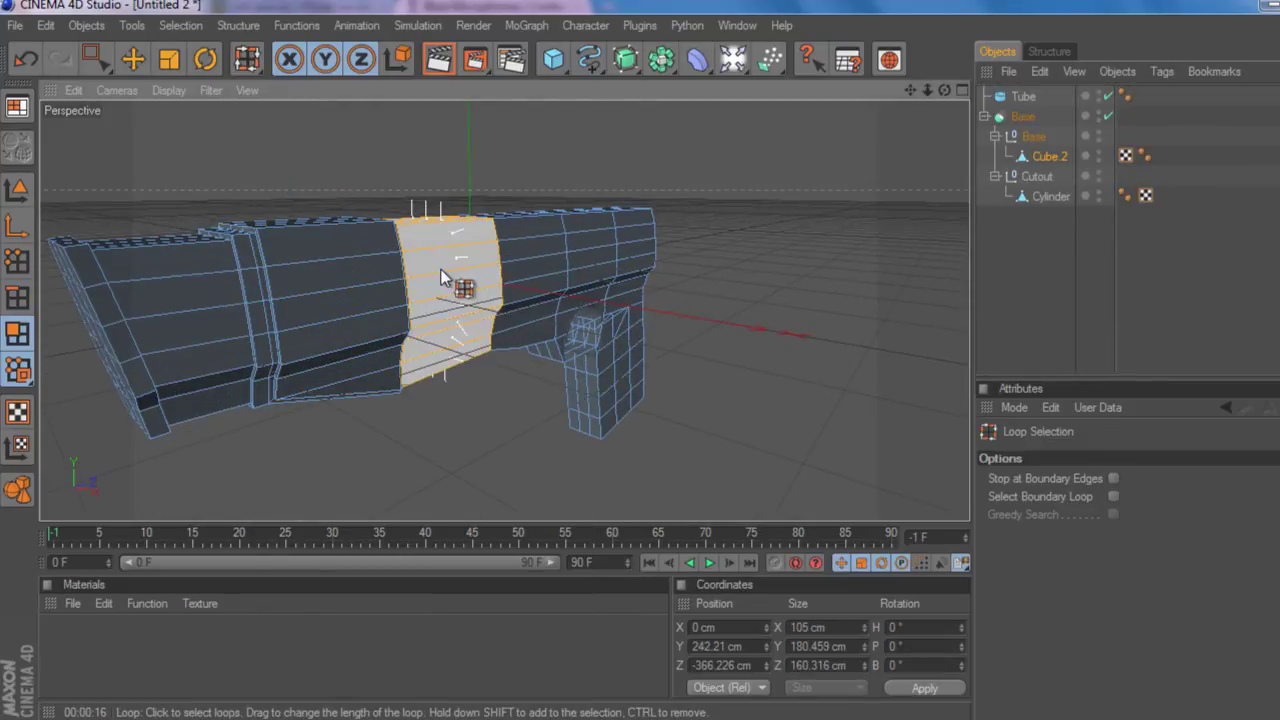
pyautogui.rightClick(476, 410)
pyautogui.click(506, 357)
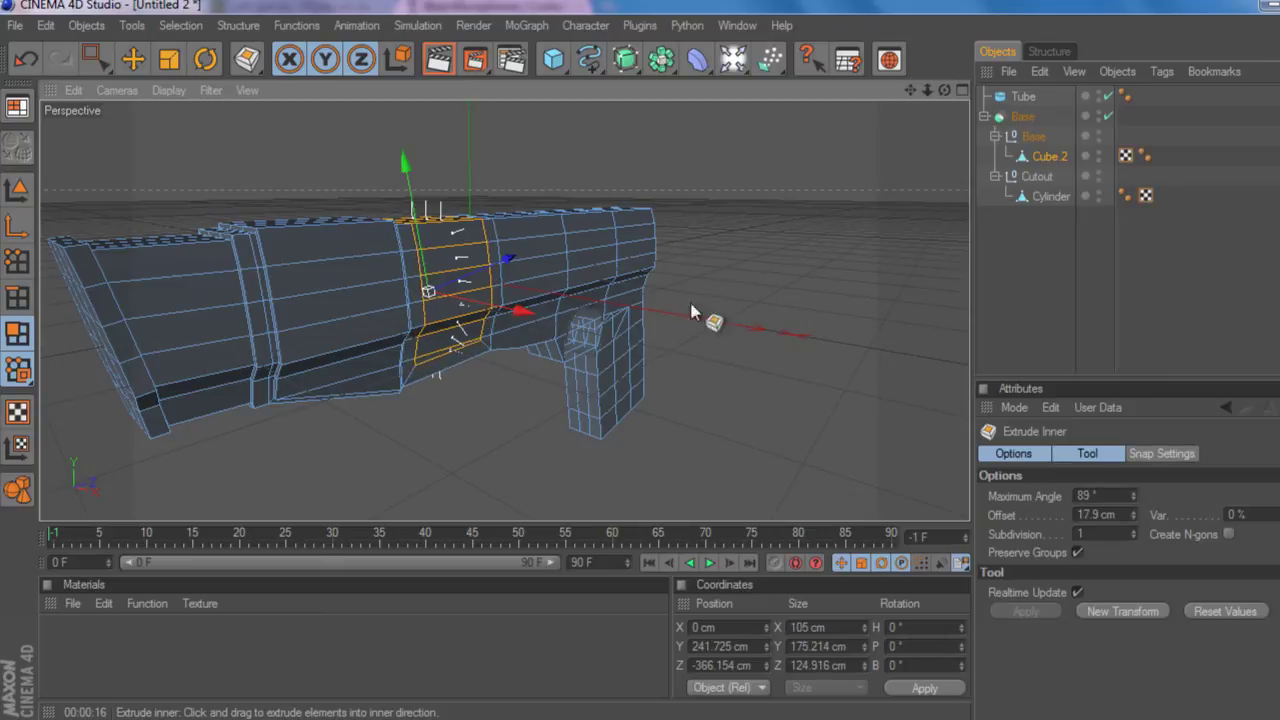
pyautogui.moveTo(944, 90)
pyautogui.mouseDown()
pyautogui.moveTo(1114, 94)
pyautogui.moveTo(926, 102)
pyautogui.mouseUp()
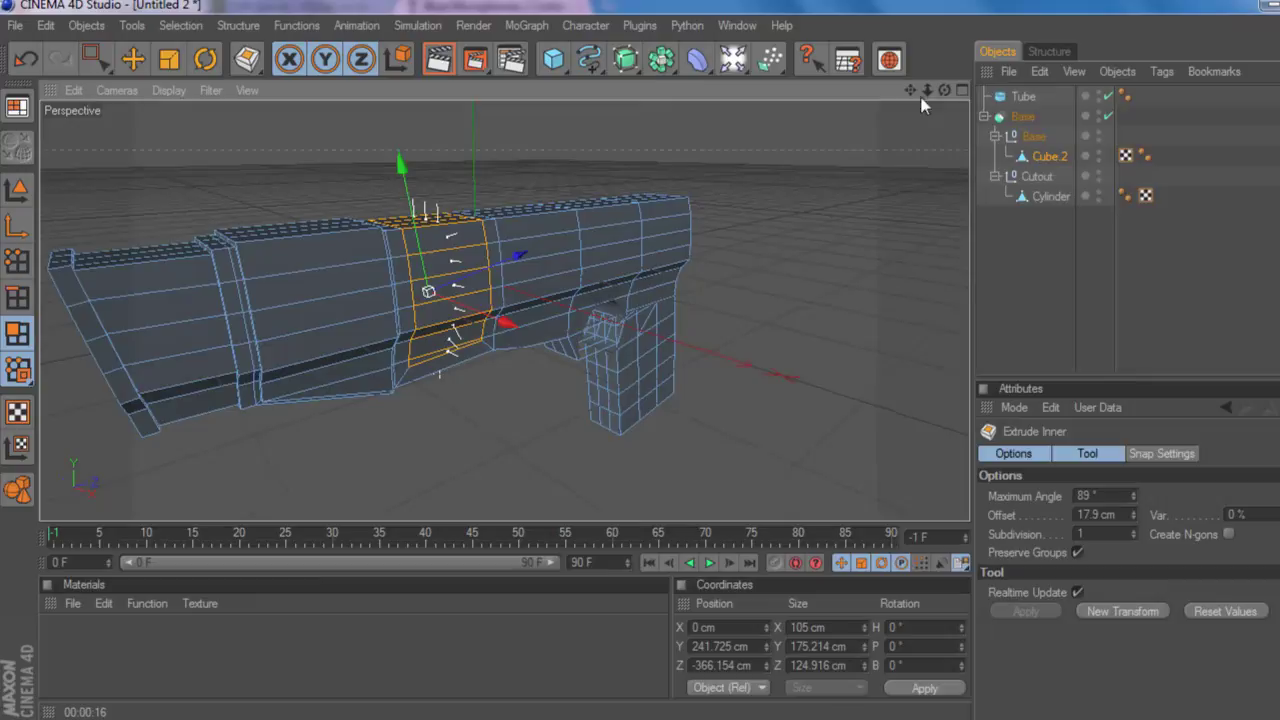
# - Extrude the inset third band of Cube.2 outward by about 5.2 cm
pyautogui.rightClick(560, 380)
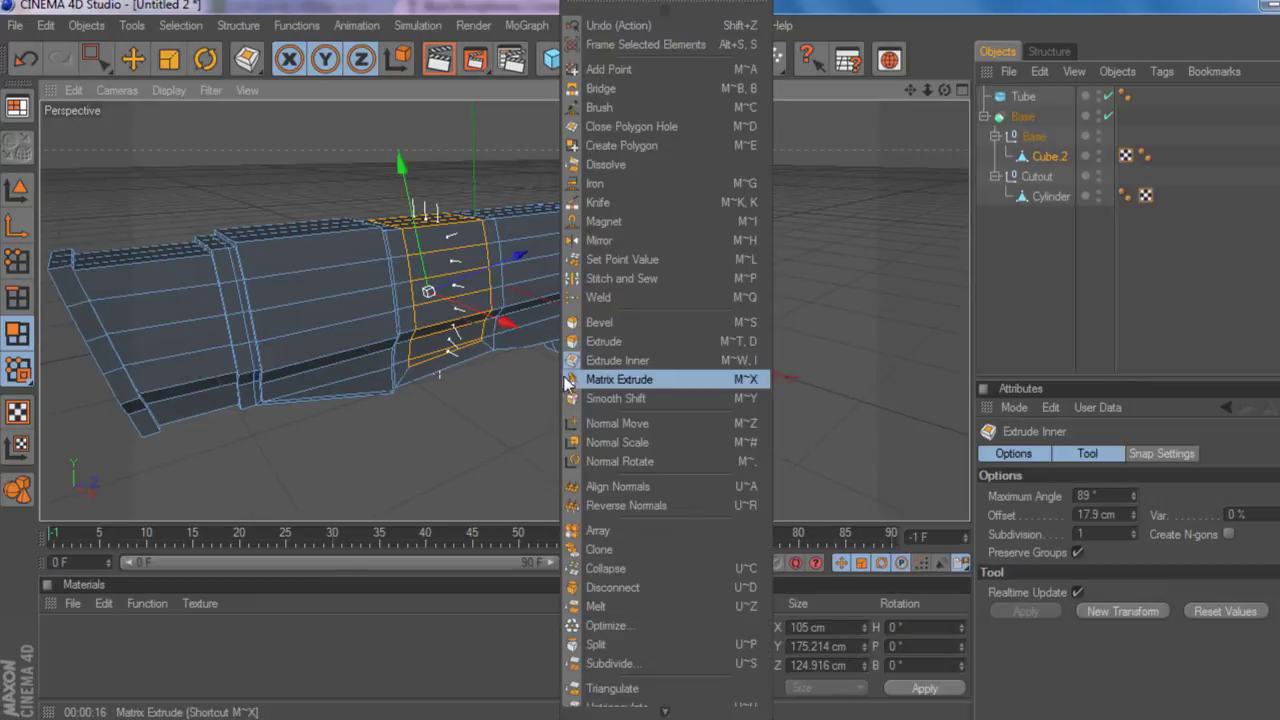
pyautogui.click(641, 349)
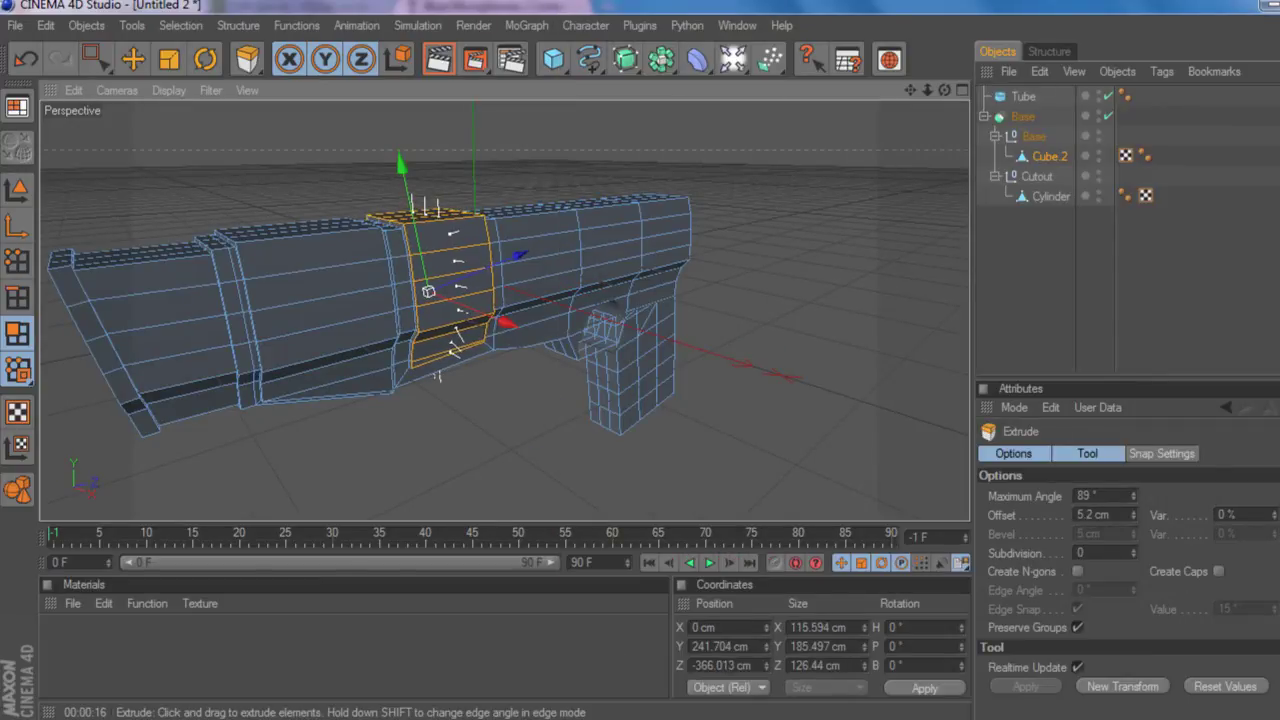
# - Select the three centre polygons along the top of the body behind the raised bands and inset them with Extrude Inner
pyautogui.moveTo(945, 92); pyautogui.dragTo(832, 12)
pyautogui.click(427, 196)
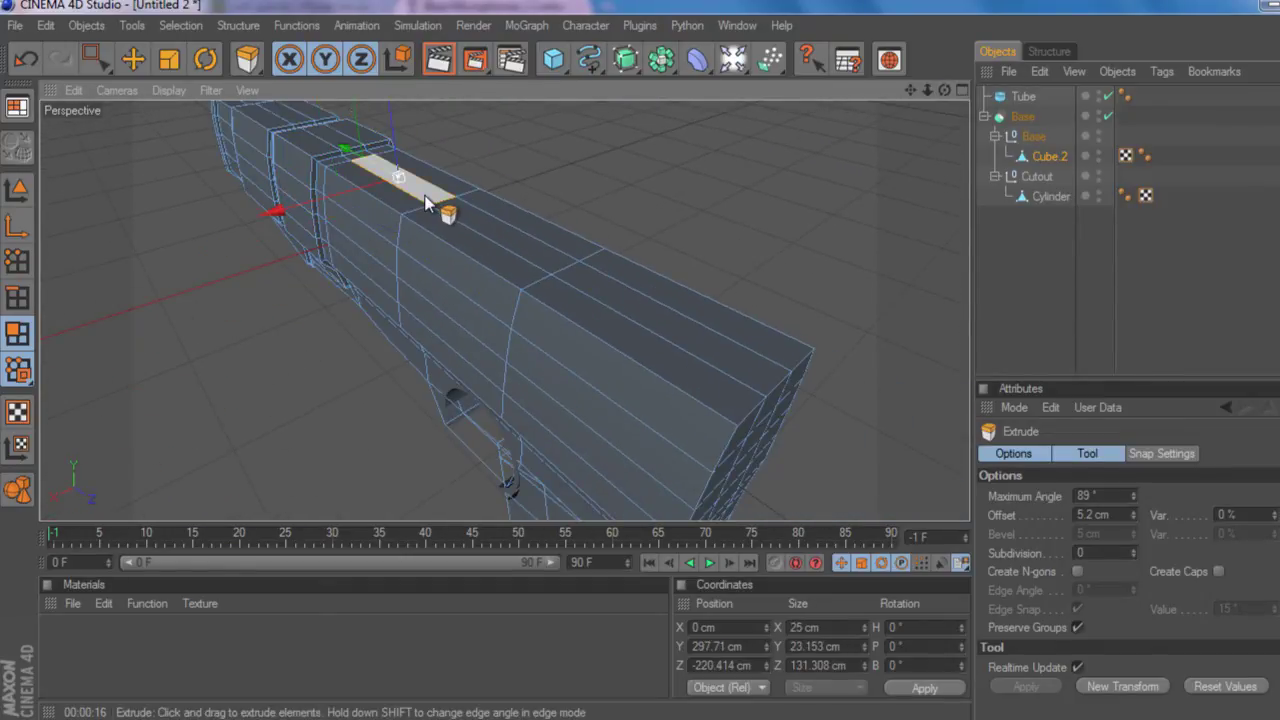
pyautogui.keyDown('shift'); pyautogui.click(605, 302); pyautogui.keyUp('shift')
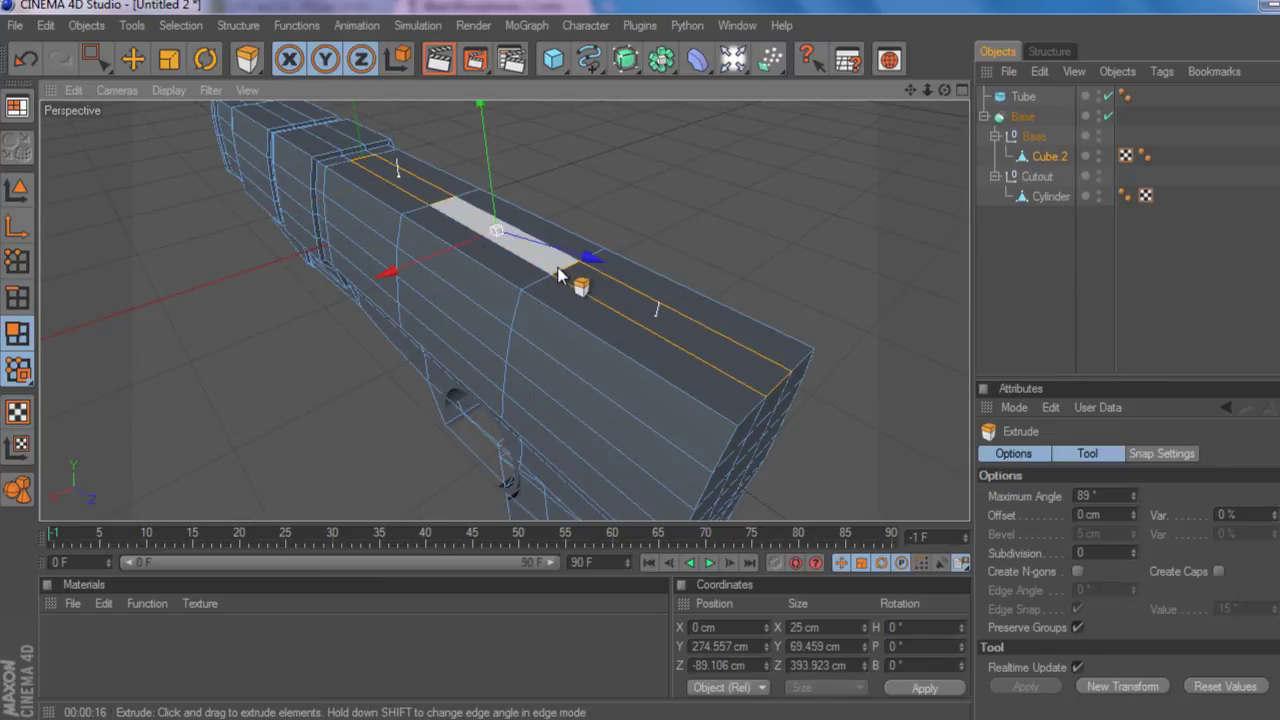
pyautogui.rightClick(319, 314)
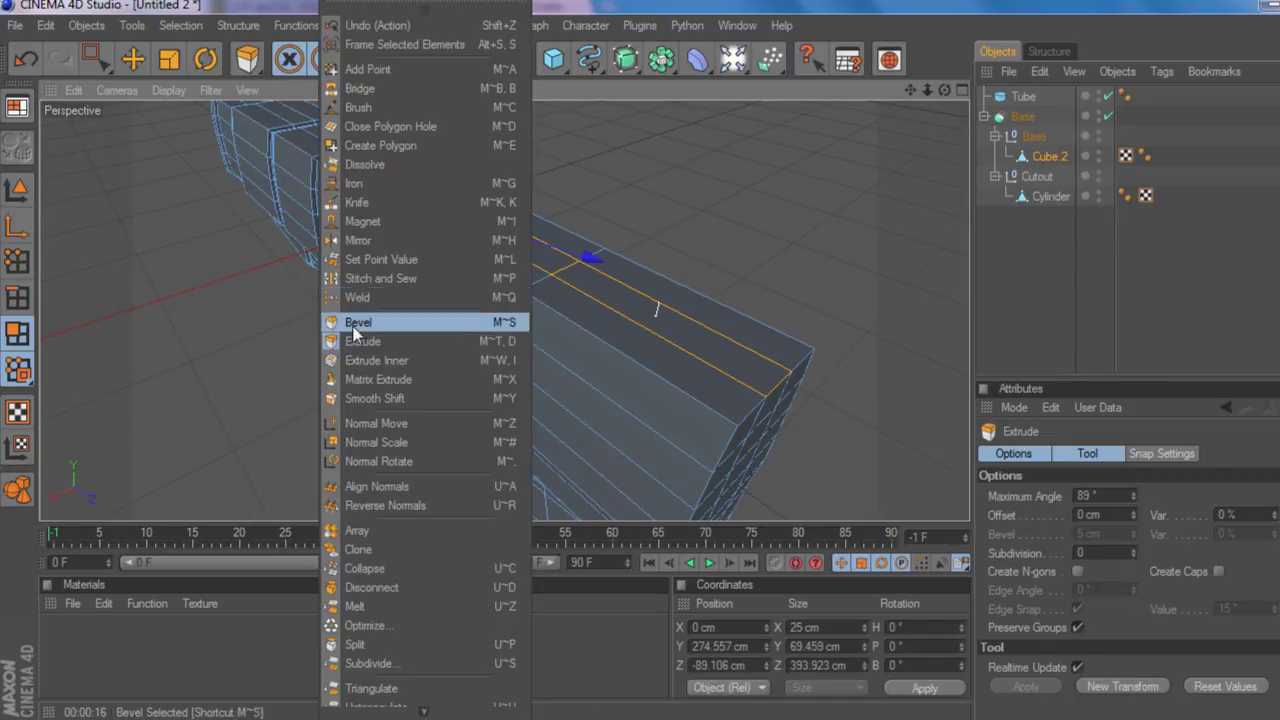
pyautogui.click(345, 358)
pyautogui.moveTo(260, 335); pyautogui.dragTo(353, 341)
# - Extrude the inset top strip upward by about 7 cm and clear the object selection
pyautogui.rightClick(262, 335)
pyautogui.click(283, 341)
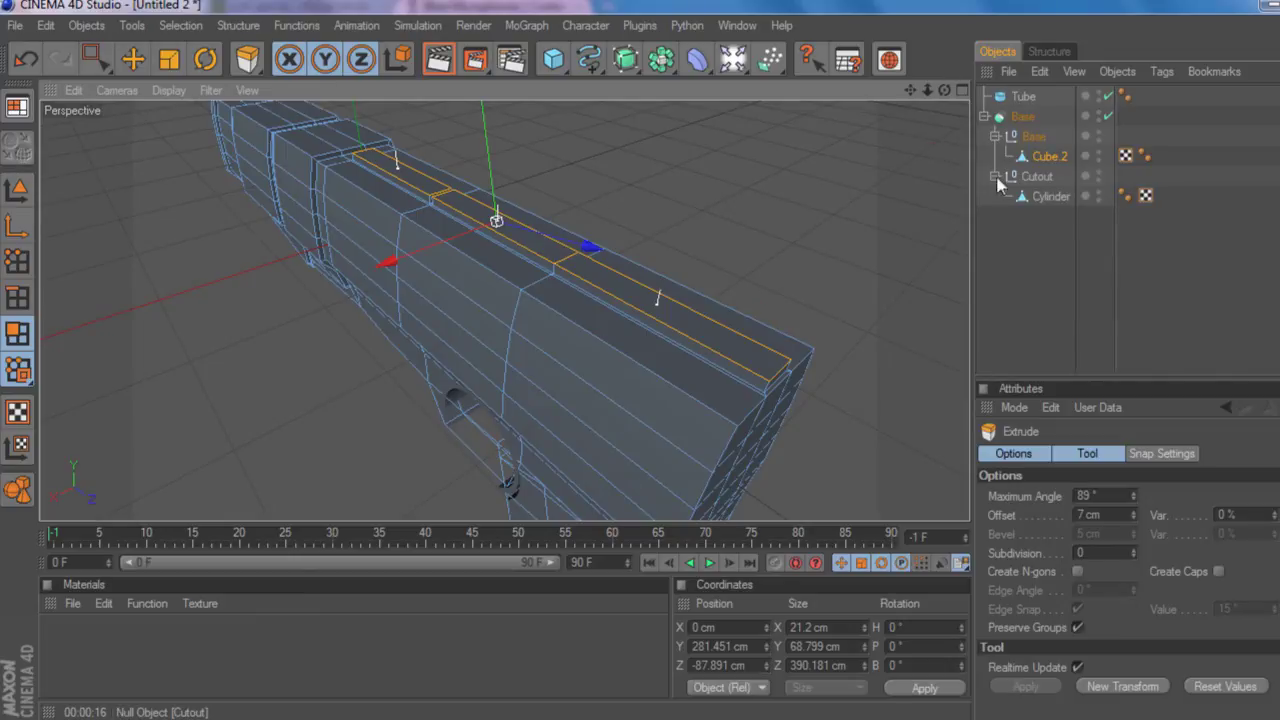
pyautogui.click(1008, 226)
# - Add a second tube primitive and rotate it 90° so its axis runs along the gun's length
pyautogui.moveTo(944, 90); pyautogui.dragTo(816, 184)
pyautogui.moveTo(944, 92); pyautogui.dragTo(1054, 90)
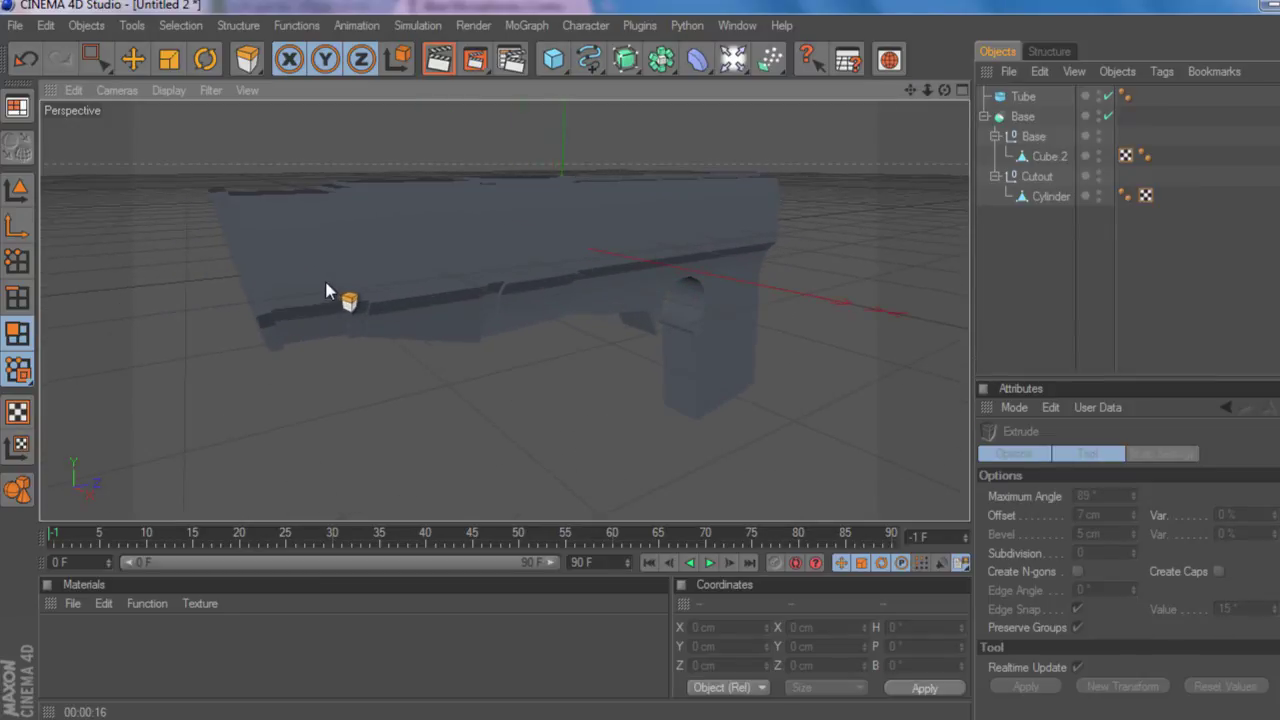
pyautogui.scroll(-1, 326, 290)
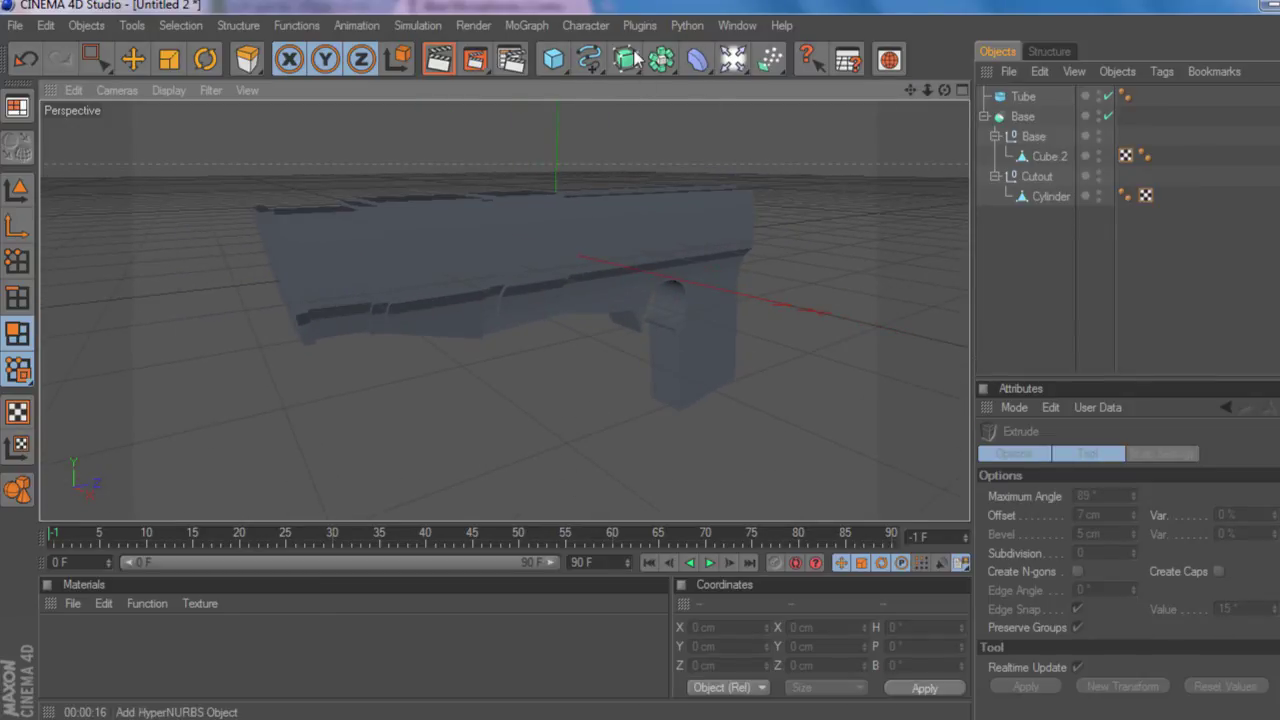
pyautogui.click(553, 60)
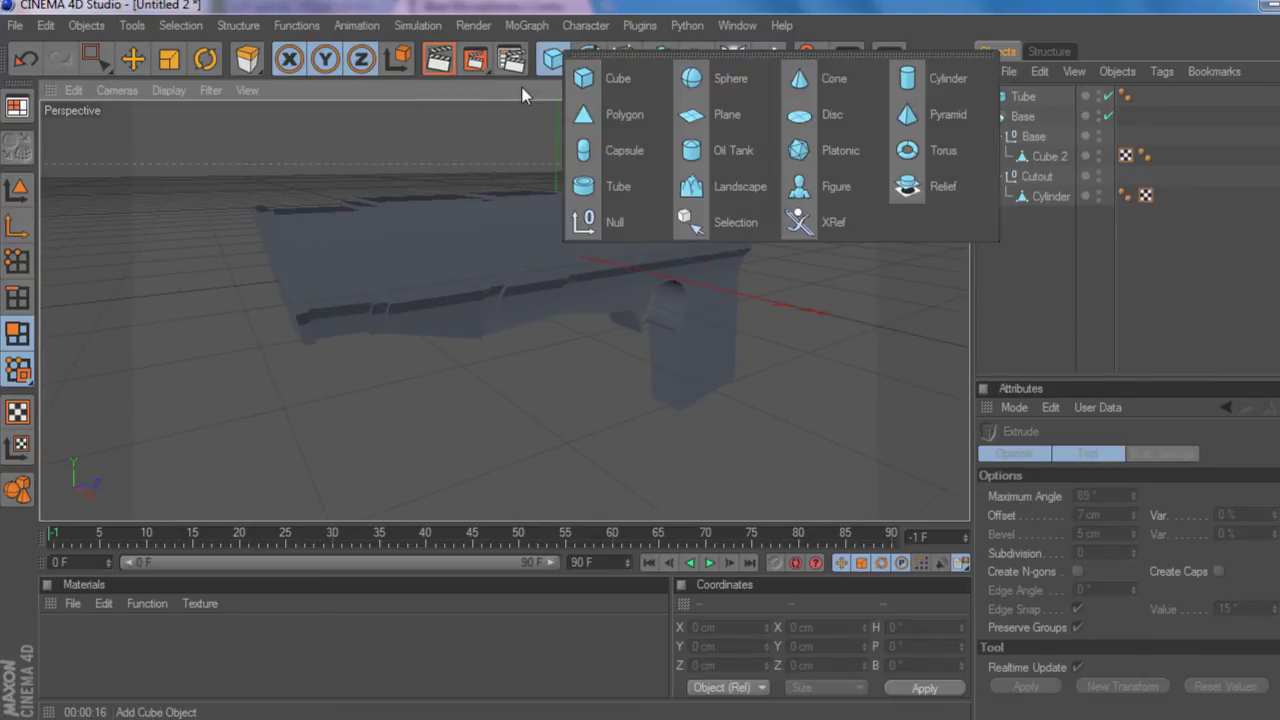
pyautogui.click(614, 180)
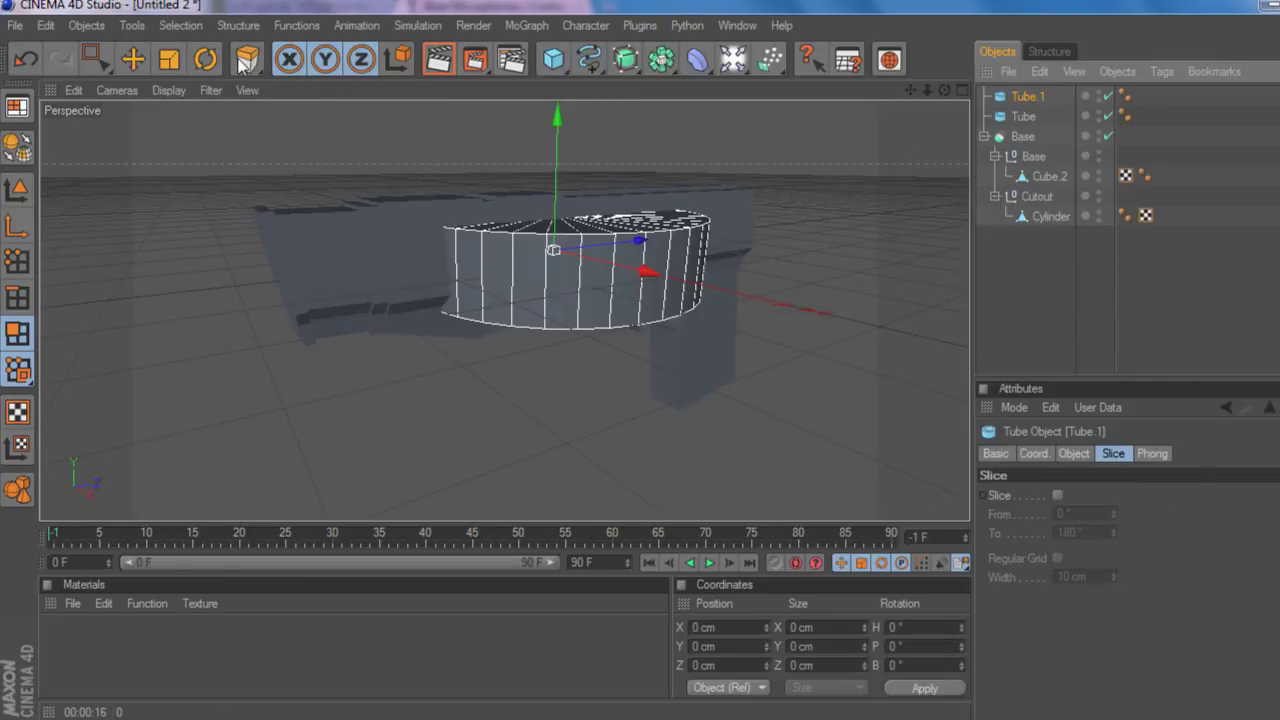
pyautogui.click(205, 60)
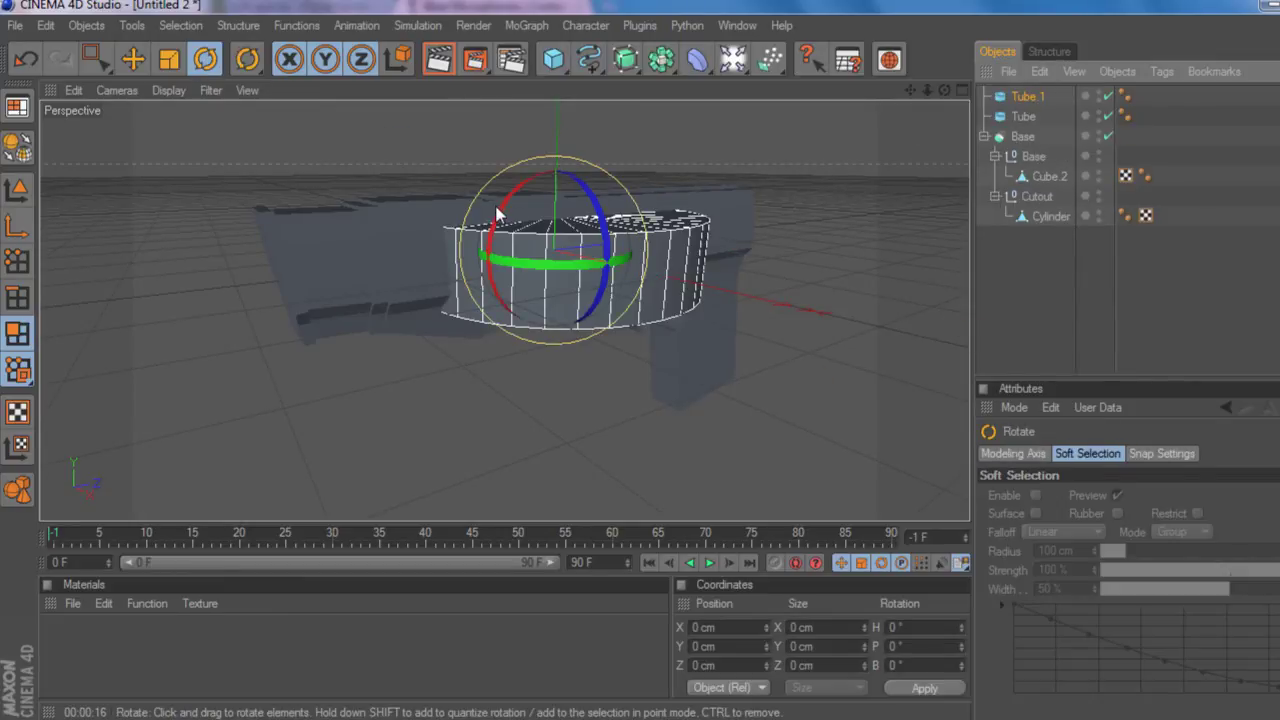
pyautogui.moveTo(497, 215); pyautogui.dragTo(455, 420)
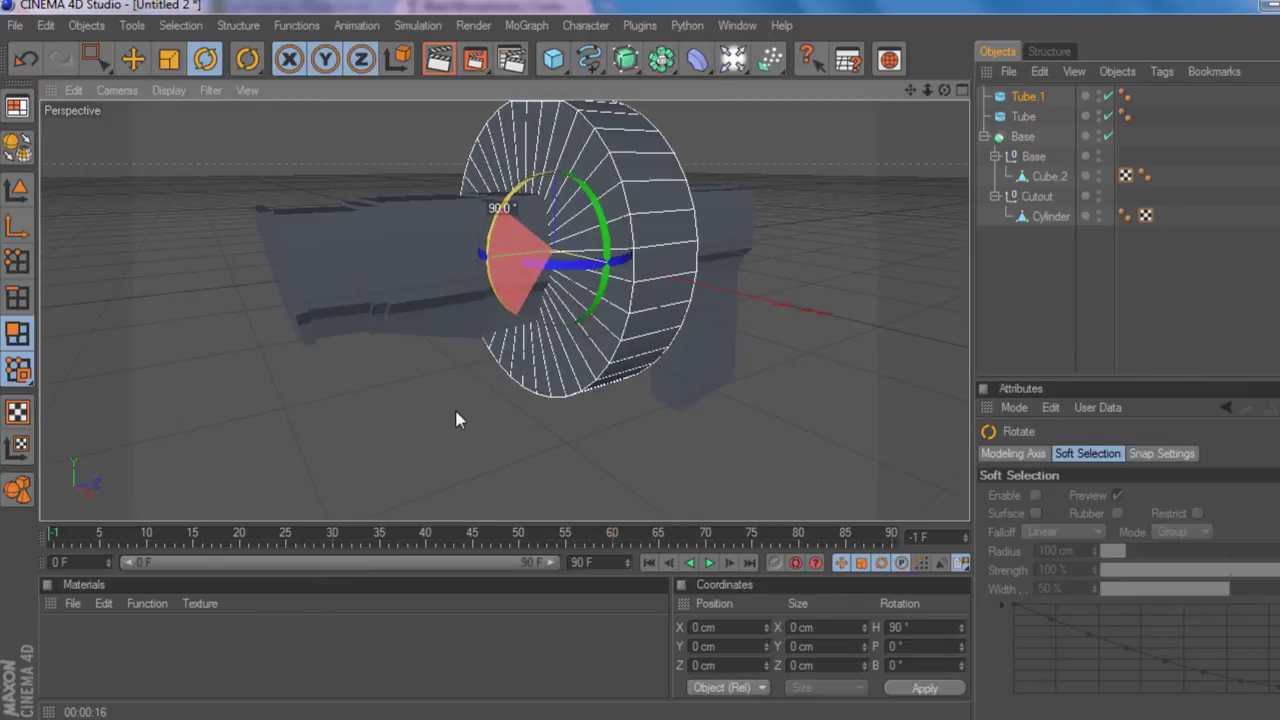
# - Set Tube.1 to inner radius 35 cm, outer radius 39 cm and height 784 cm, and move it forward and slightly up at the gun's front
pyautogui.click(1025, 97)
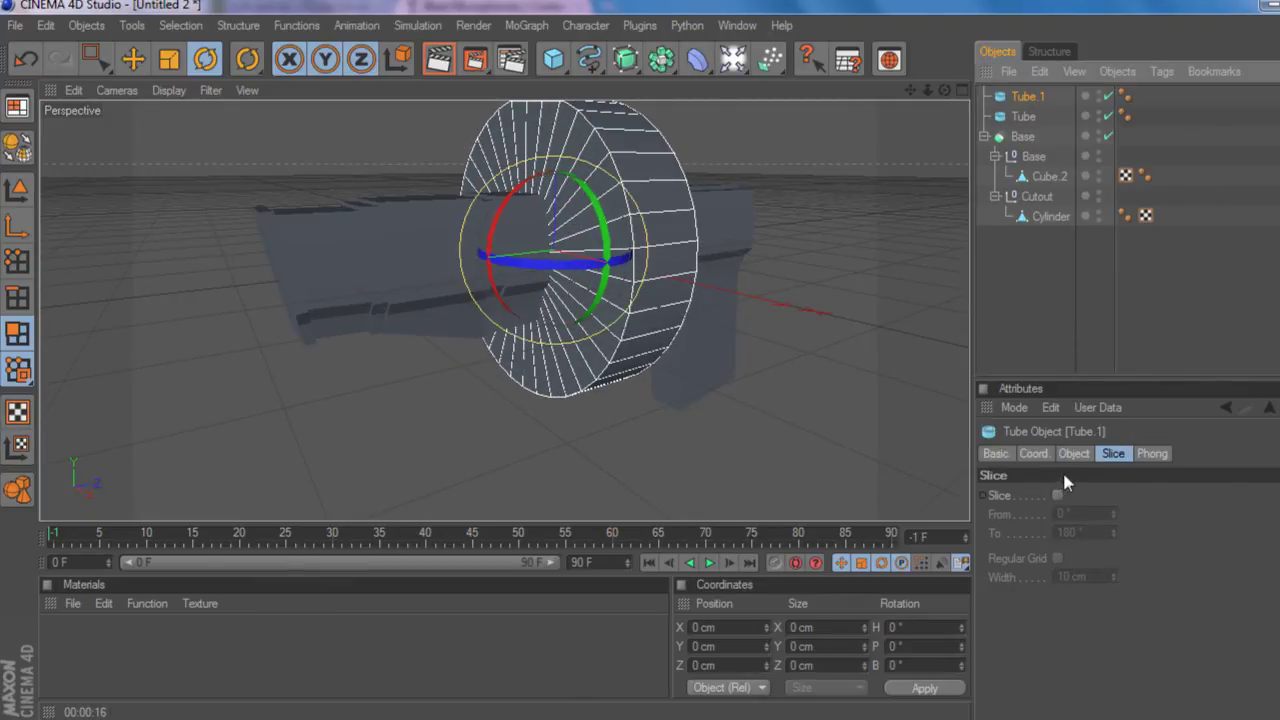
pyautogui.click(1074, 454)
pyautogui.moveTo(1146, 495); pyautogui.dragTo(1149, 565)
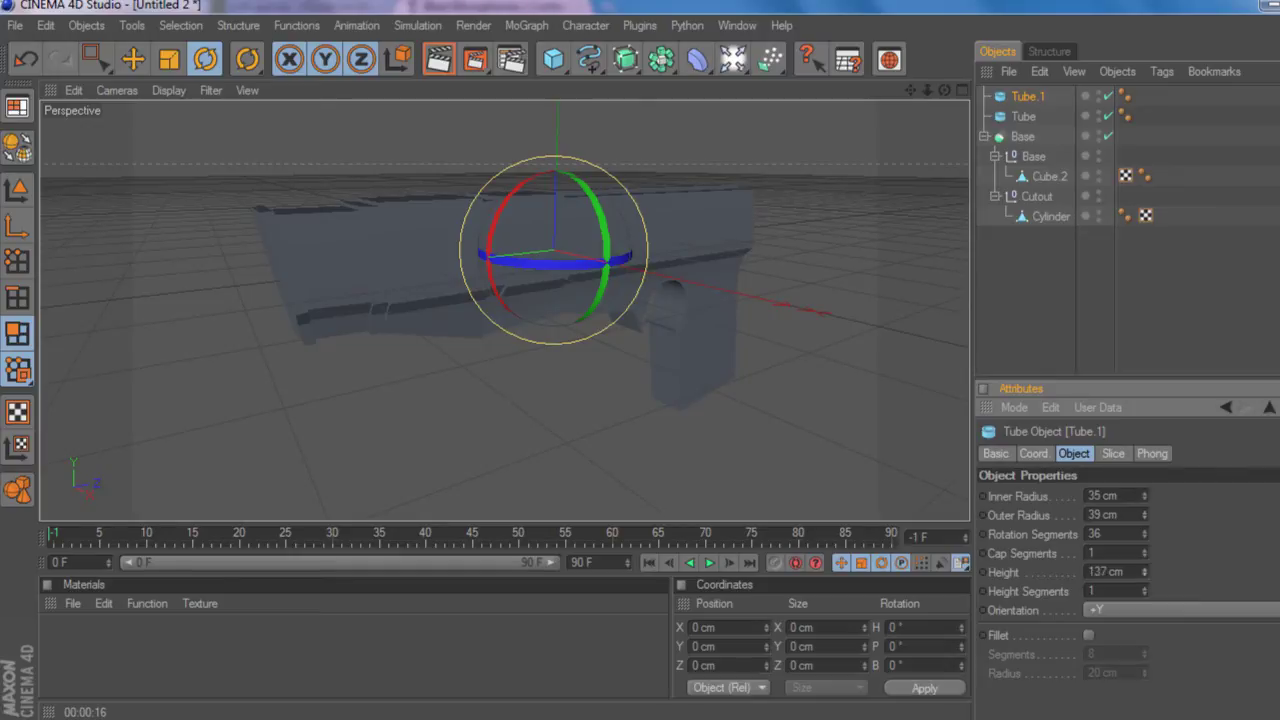
pyautogui.moveTo(1144, 572); pyautogui.dragTo(1144, 557)
pyautogui.click(133, 59)
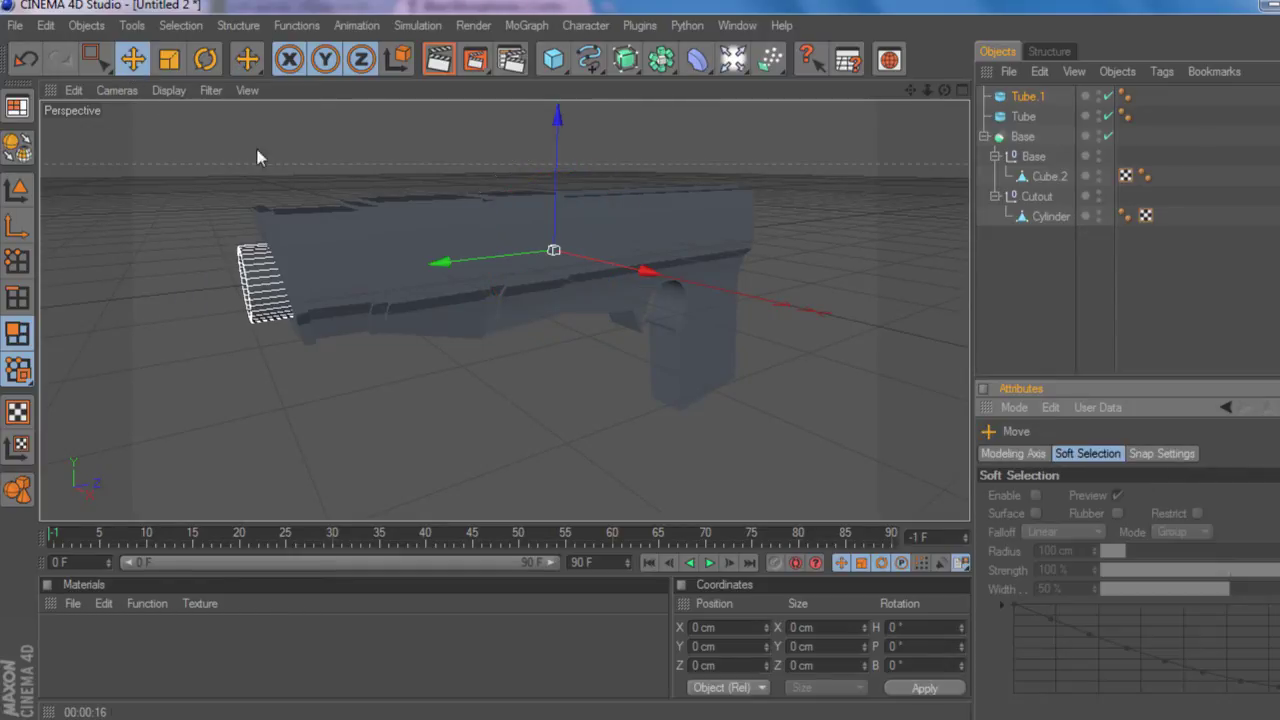
pyautogui.moveTo(452, 265); pyautogui.dragTo(393, 268)
pyautogui.moveTo(542, 178)
pyautogui.mouseDown()
pyautogui.moveTo(542, 150)
pyautogui.moveTo(542, 165)
pyautogui.mouseUp()
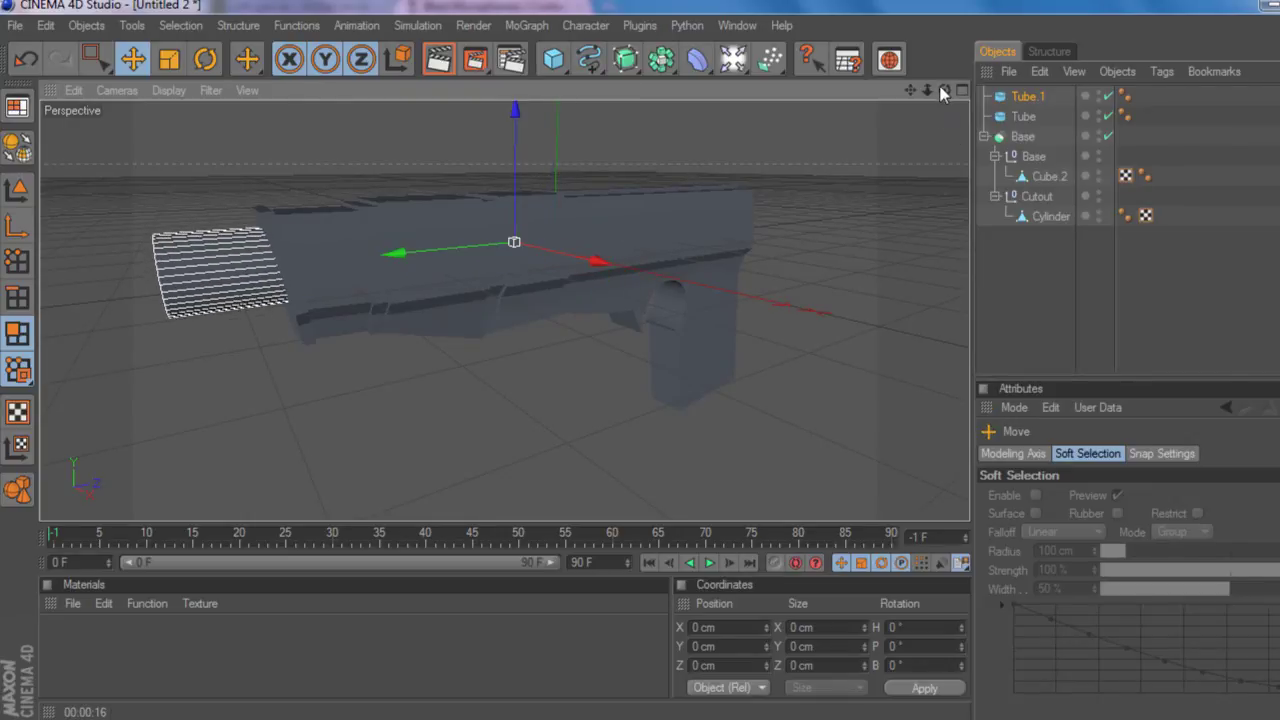
# - Reduce Tube.1 to inner radius 10 cm, outer radius 15 cm and height 618 cm, raise it slightly, and clear the selection
pyautogui.moveTo(944, 90); pyautogui.dragTo(1000, 91)
pyautogui.click(1060, 96)
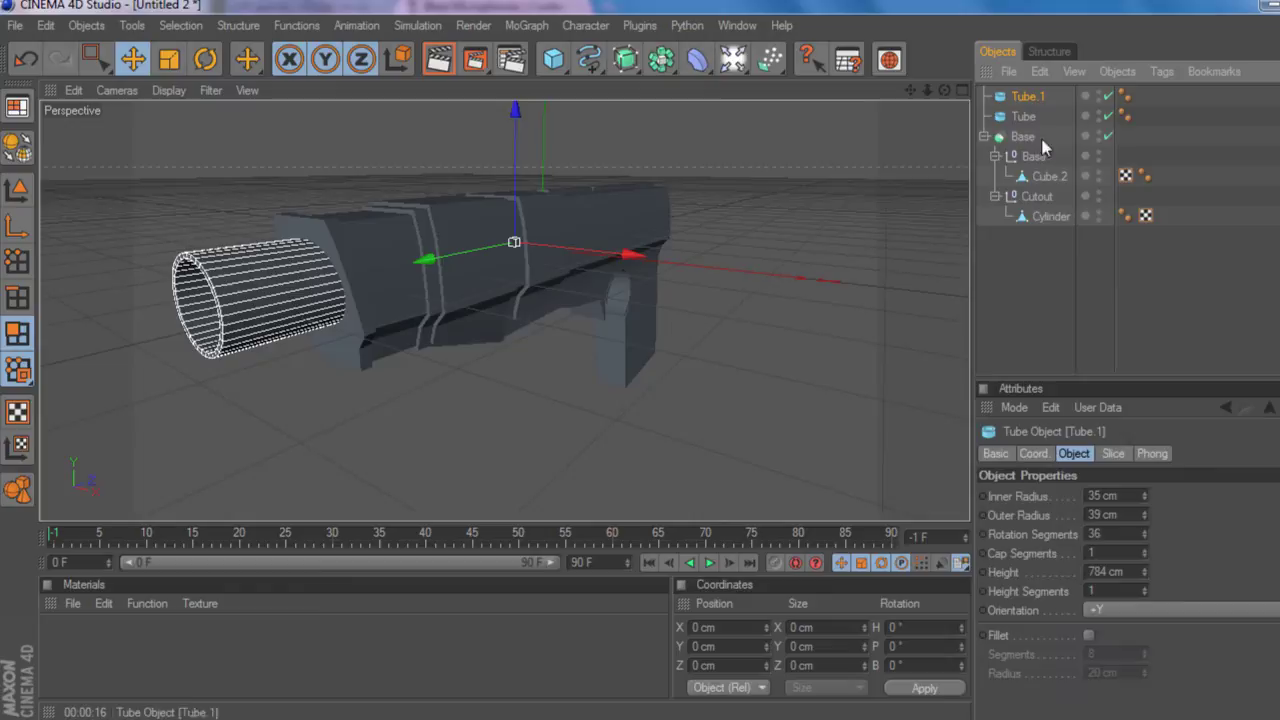
pyautogui.moveTo(1142, 495); pyautogui.dragTo(1143, 556)
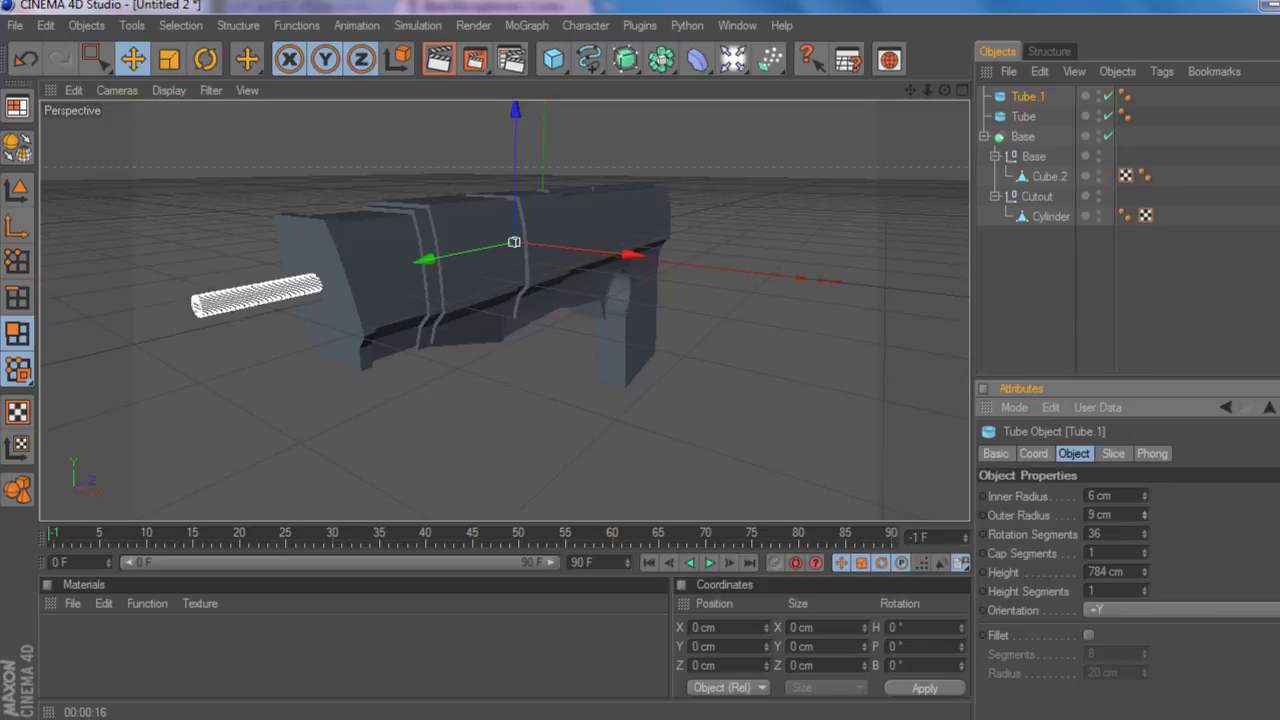
pyautogui.moveTo(1144, 512); pyautogui.dragTo(1144, 506)
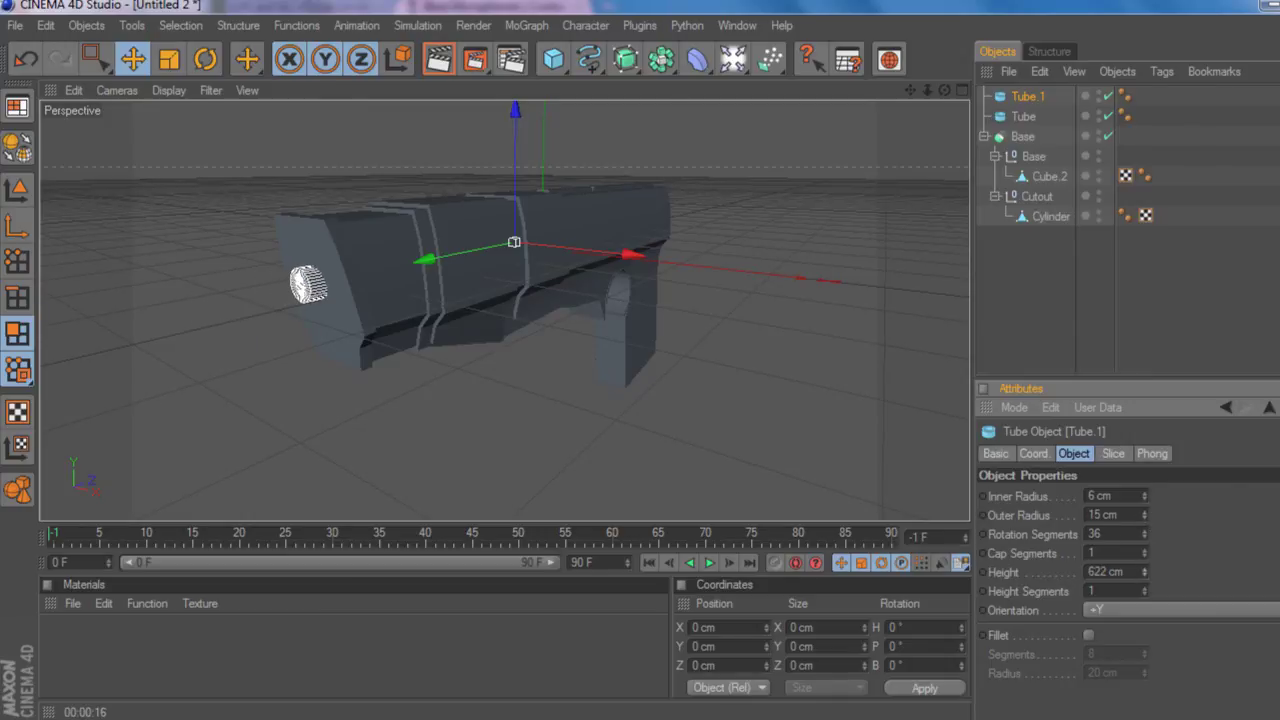
pyautogui.moveTo(515, 110)
pyautogui.mouseDown()
pyautogui.moveTo(515, 88)
pyautogui.moveTo(515, 104)
pyautogui.mouseUp()
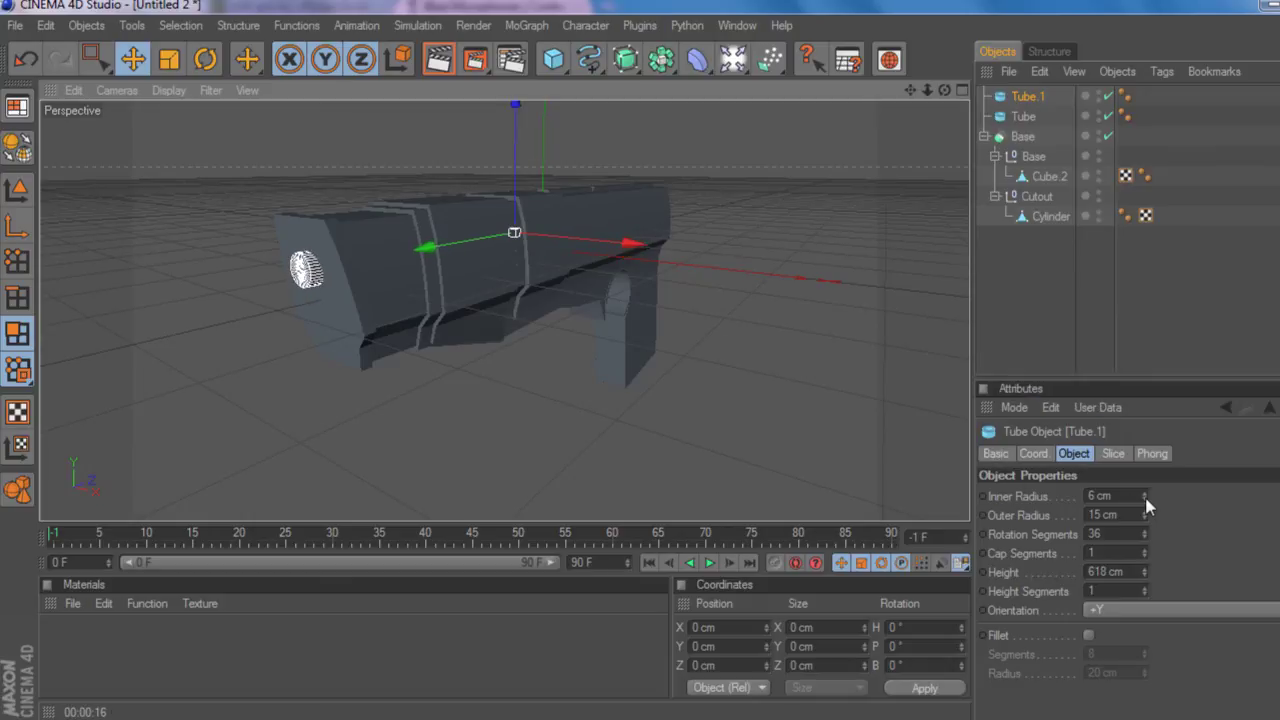
pyautogui.moveTo(1143, 496); pyautogui.dragTo(1143, 488)
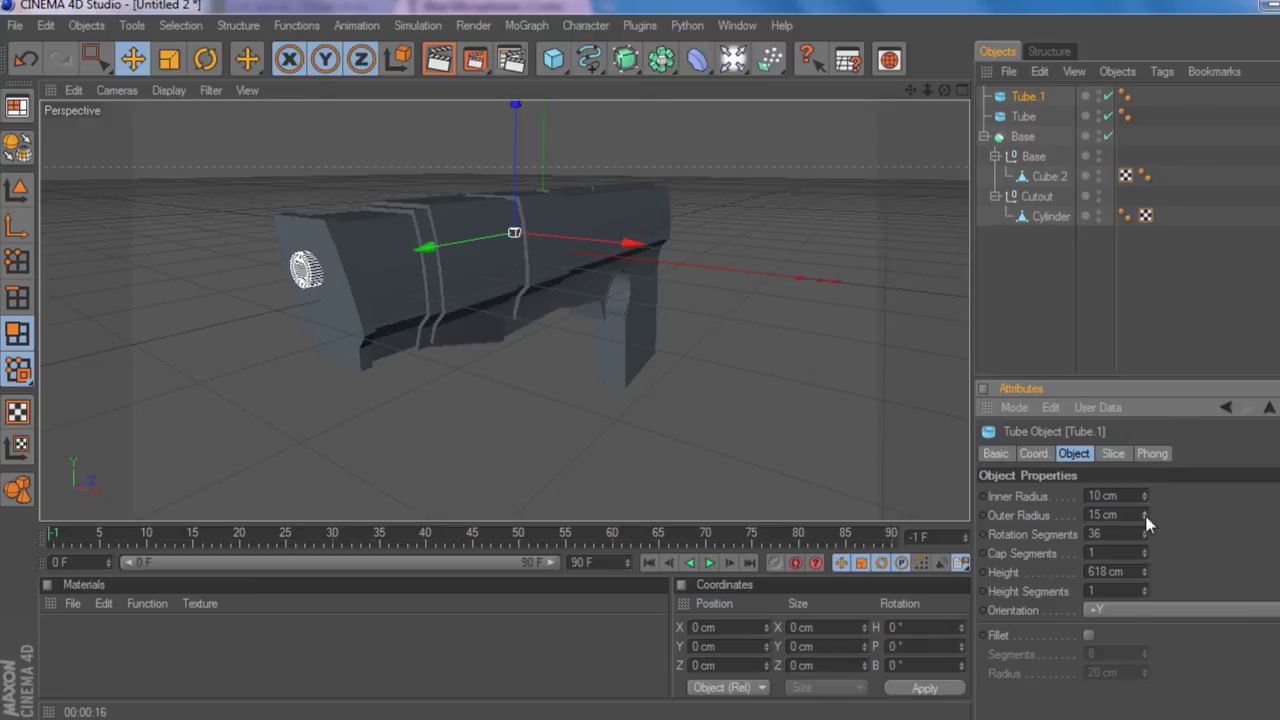
pyautogui.click(993, 233)
# - Move Tube.1 about 10 cm farther out of the gun's front face and deselect it
pyautogui.moveTo(945, 90)
pyautogui.mouseDown()
pyautogui.moveTo(1120, 94)
pyautogui.moveTo(944, 89)
pyautogui.mouseUp()
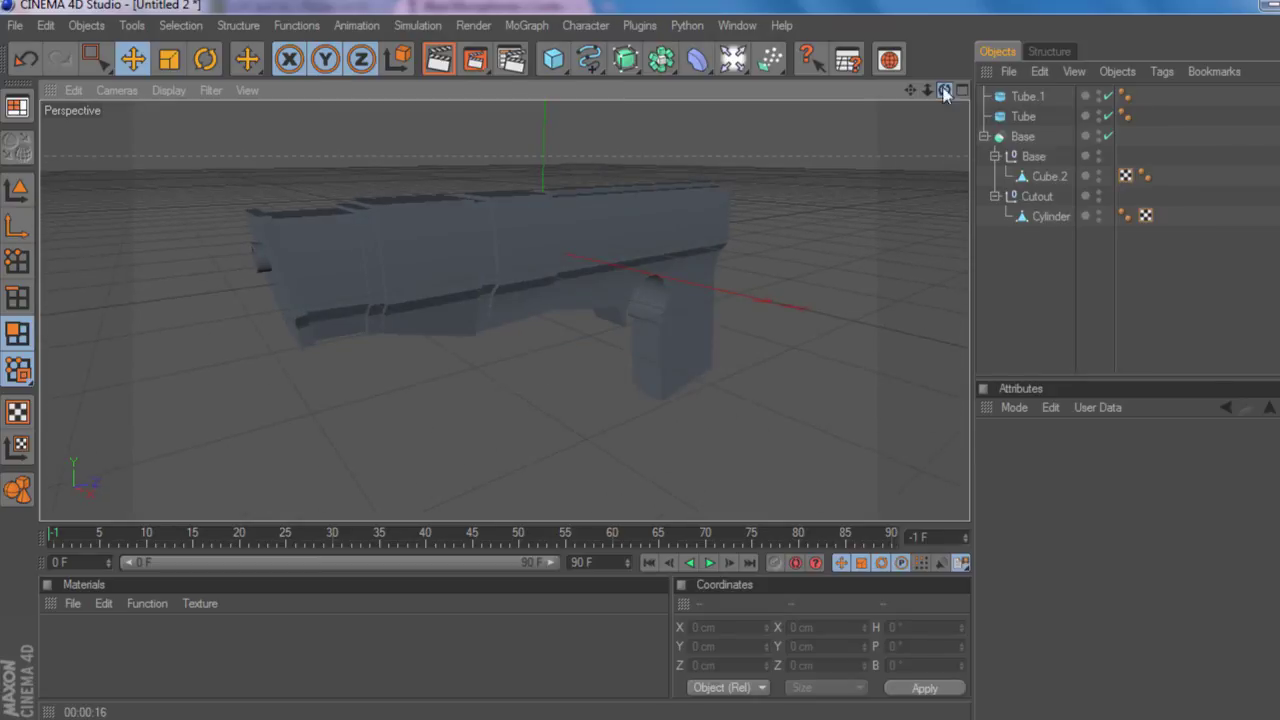
pyautogui.click(1027, 96)
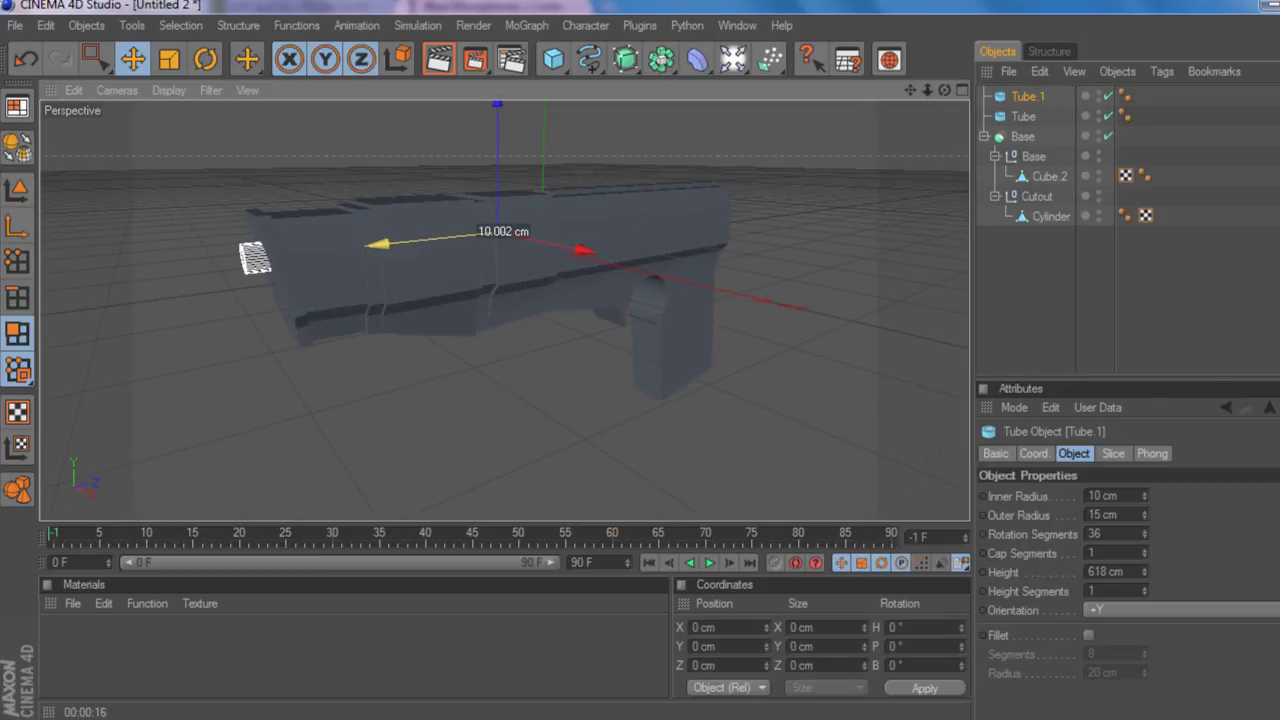
pyautogui.click(1010, 230)
# - Select the ring of Cube.2 polygons surrounding the muzzle tube on the upper front face, leaving out the bottom row
pyautogui.moveTo(944, 91); pyautogui.dragTo(992, 94)
pyautogui.scroll(2, 533, 203)
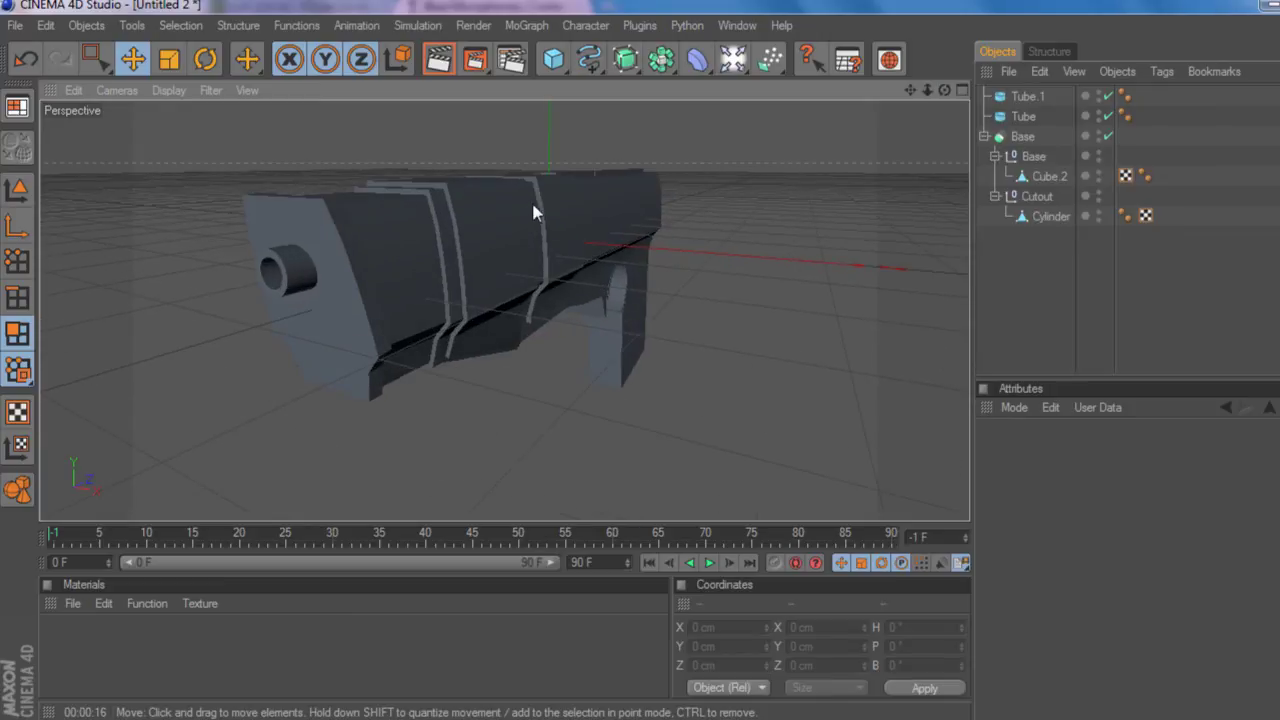
pyautogui.click(1037, 180)
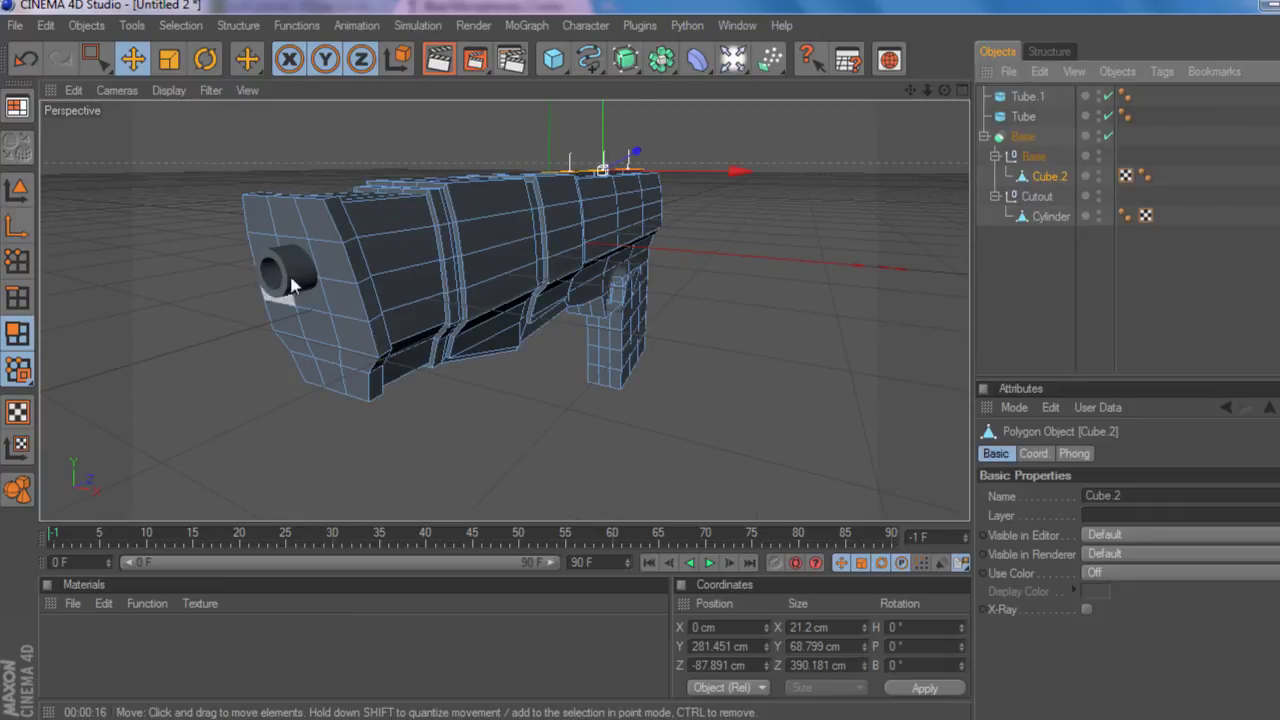
pyautogui.click(333, 246)
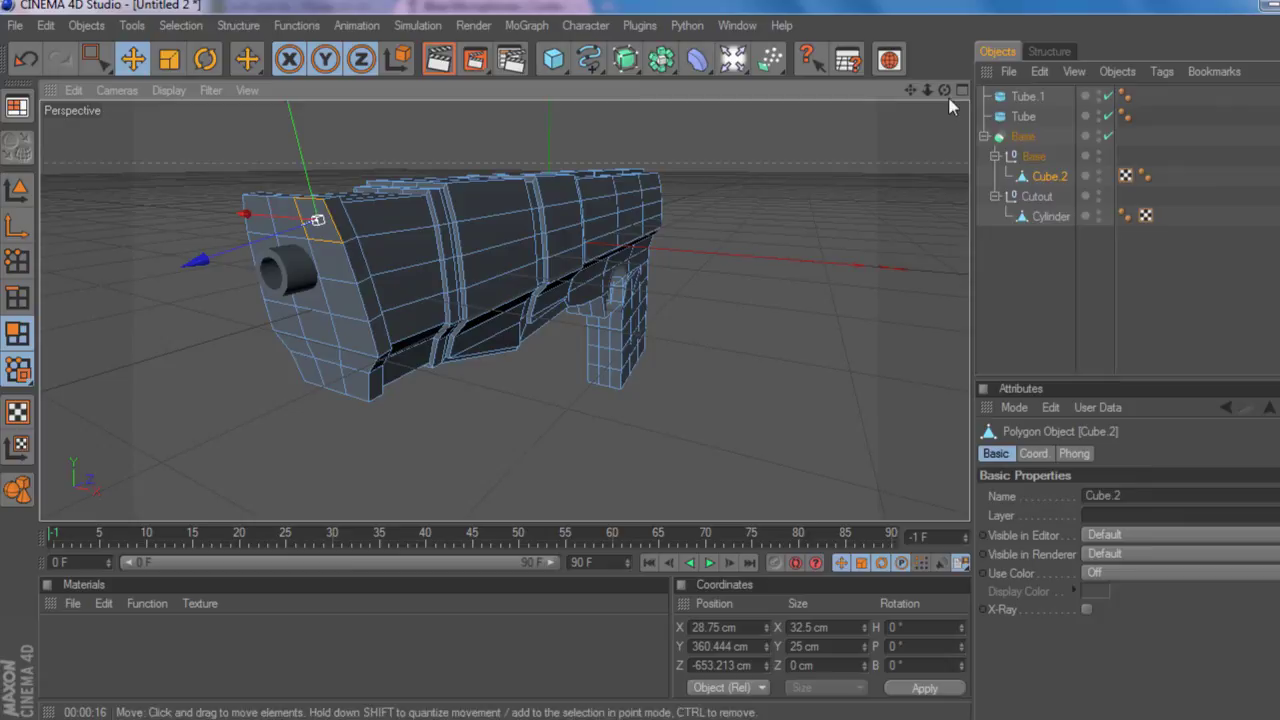
pyautogui.moveTo(944, 91); pyautogui.dragTo(574, 189)
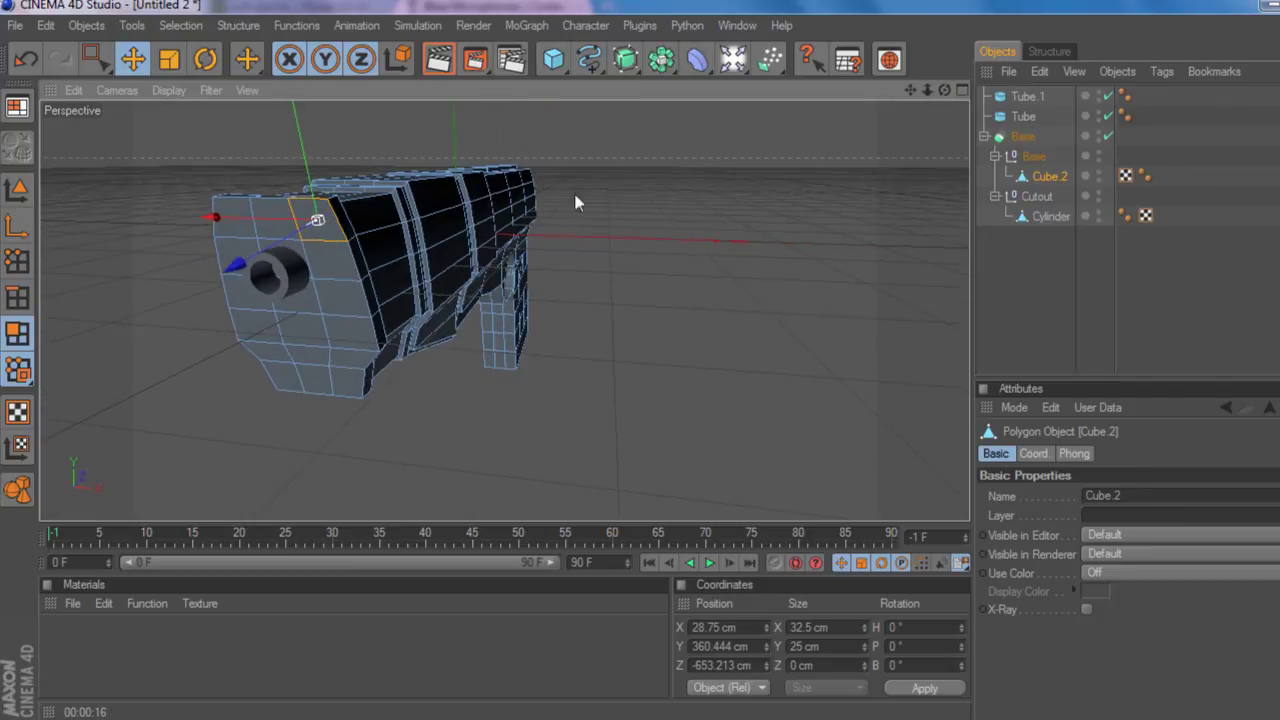
pyautogui.keyDown('shift'); pyautogui.click(316, 270); pyautogui.keyUp('shift')
pyautogui.keyDown('shift'); pyautogui.click(335, 302); pyautogui.keyUp('shift')
pyautogui.keyDown('shift'); pyautogui.click(342, 340); pyautogui.keyUp('shift')
pyautogui.keyDown('shift'); pyautogui.click(300, 330); pyautogui.keyUp('shift')
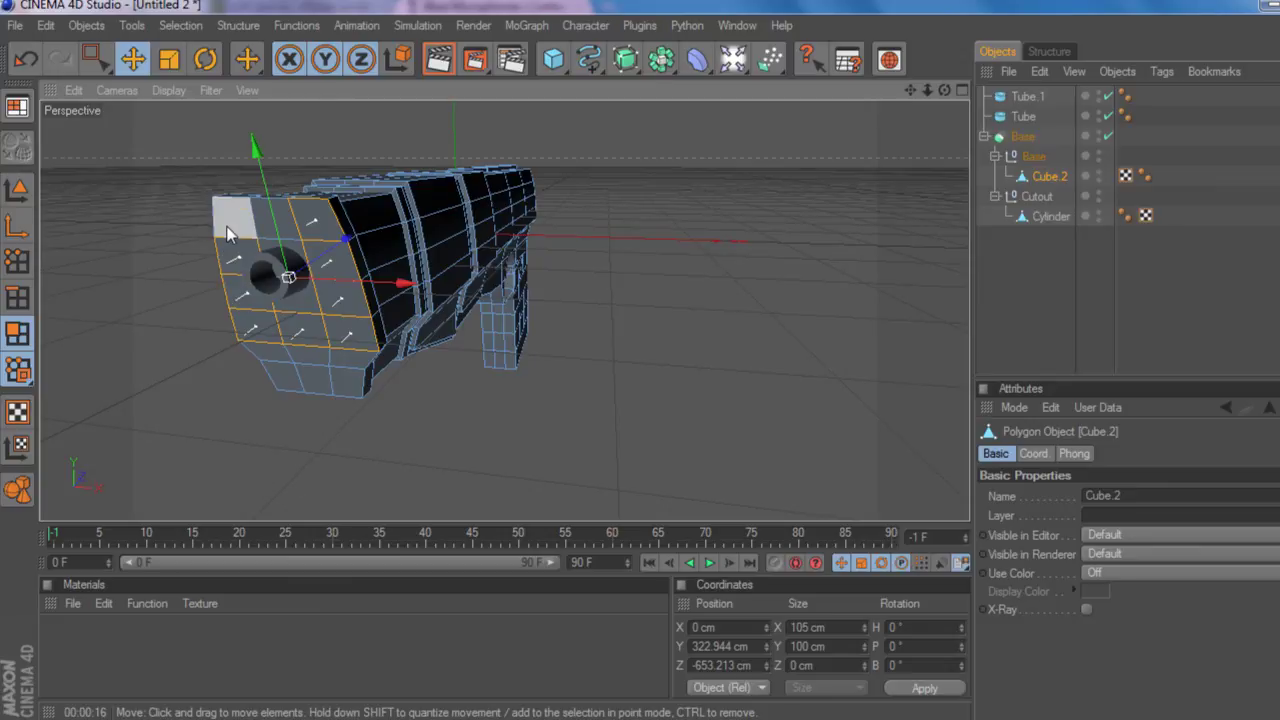
pyautogui.keyDown('shift'); pyautogui.click(228, 230); pyautogui.keyUp('shift')
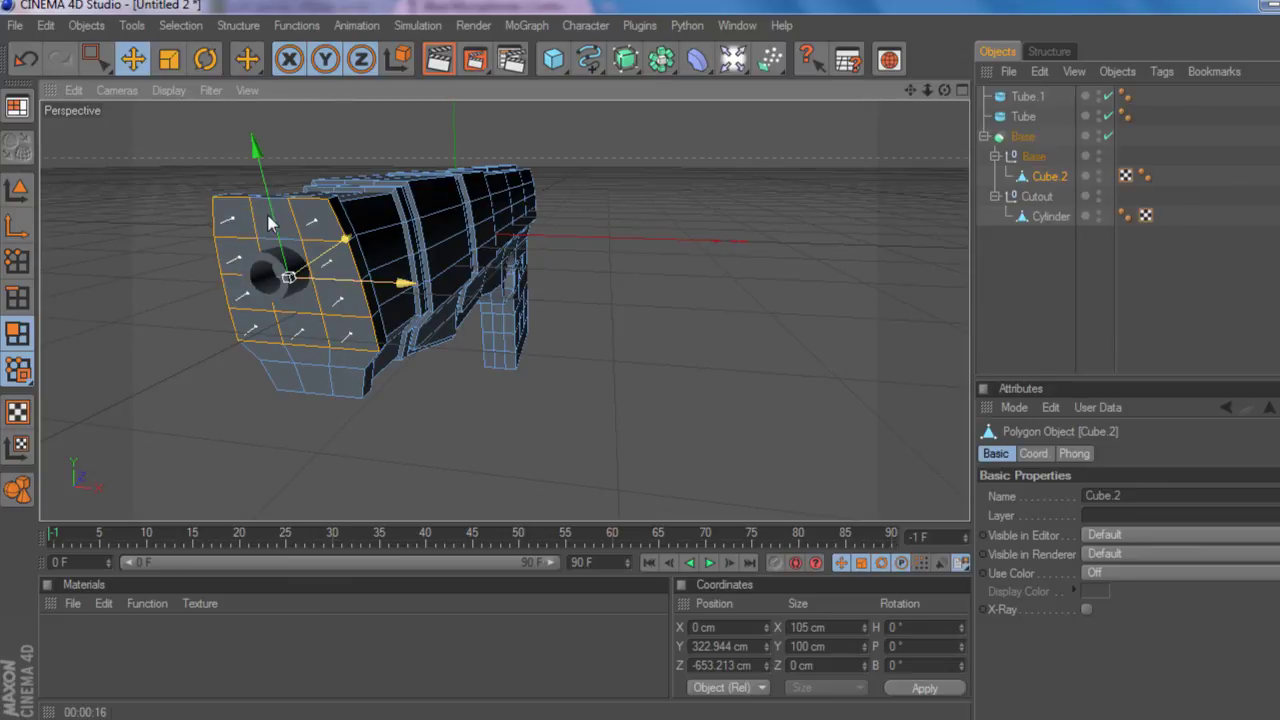
pyautogui.keyDown('alt'); pyautogui.moveTo(300, 248); pyautogui.dragTo(447, 405); pyautogui.keyUp('alt')
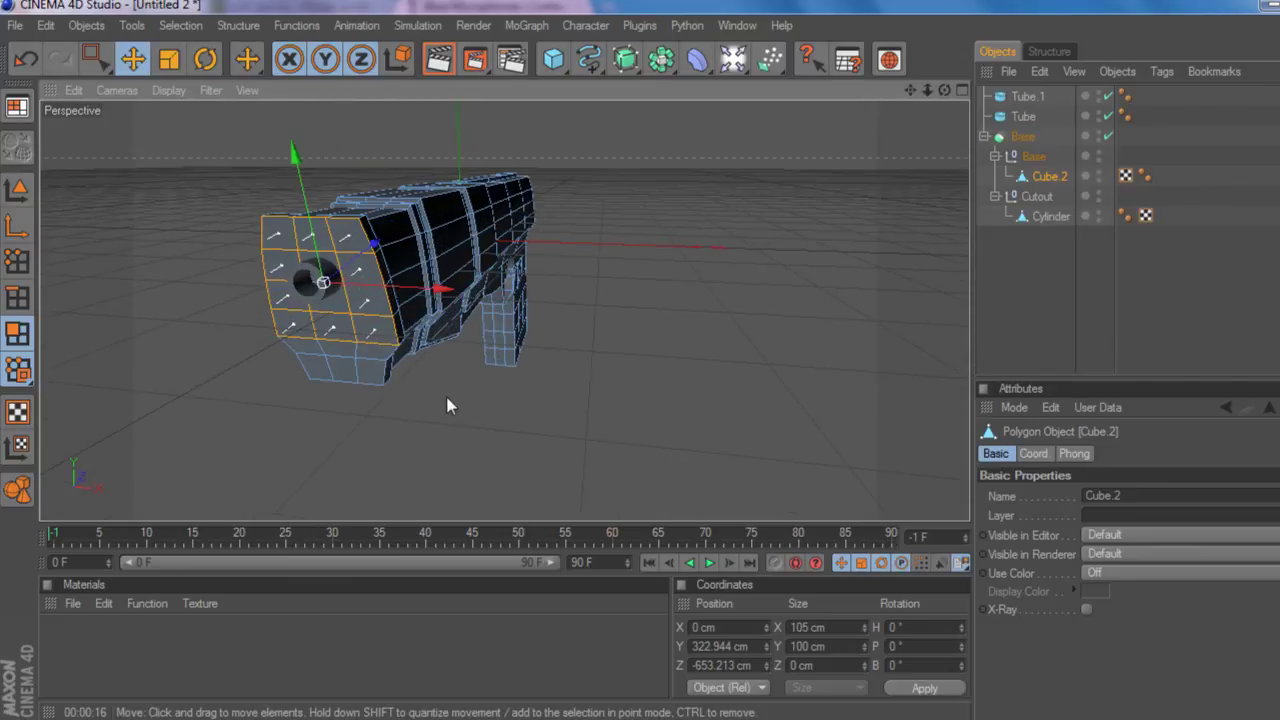
# - Inset the selected front-face polygons around the muzzle with Extrude Inner
pyautogui.rightClick(454, 400)
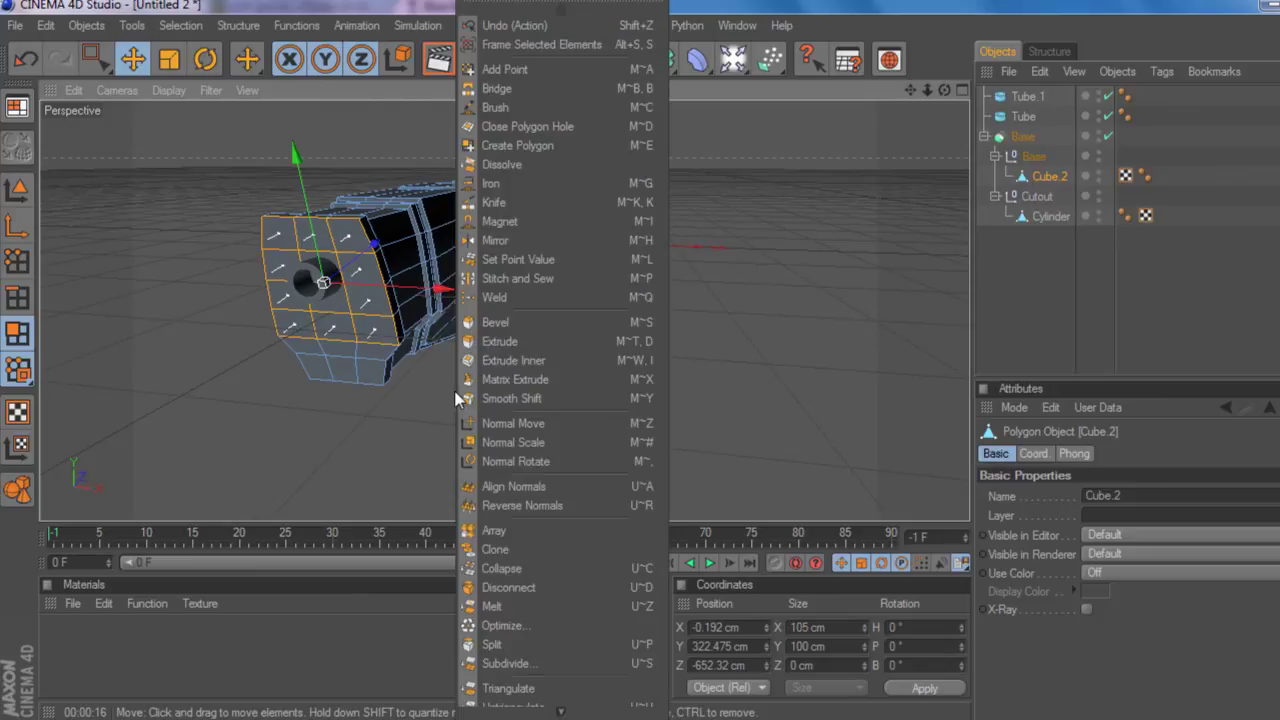
pyautogui.click(520, 366)
pyautogui.moveTo(510, 366); pyautogui.dragTo(493, 366)
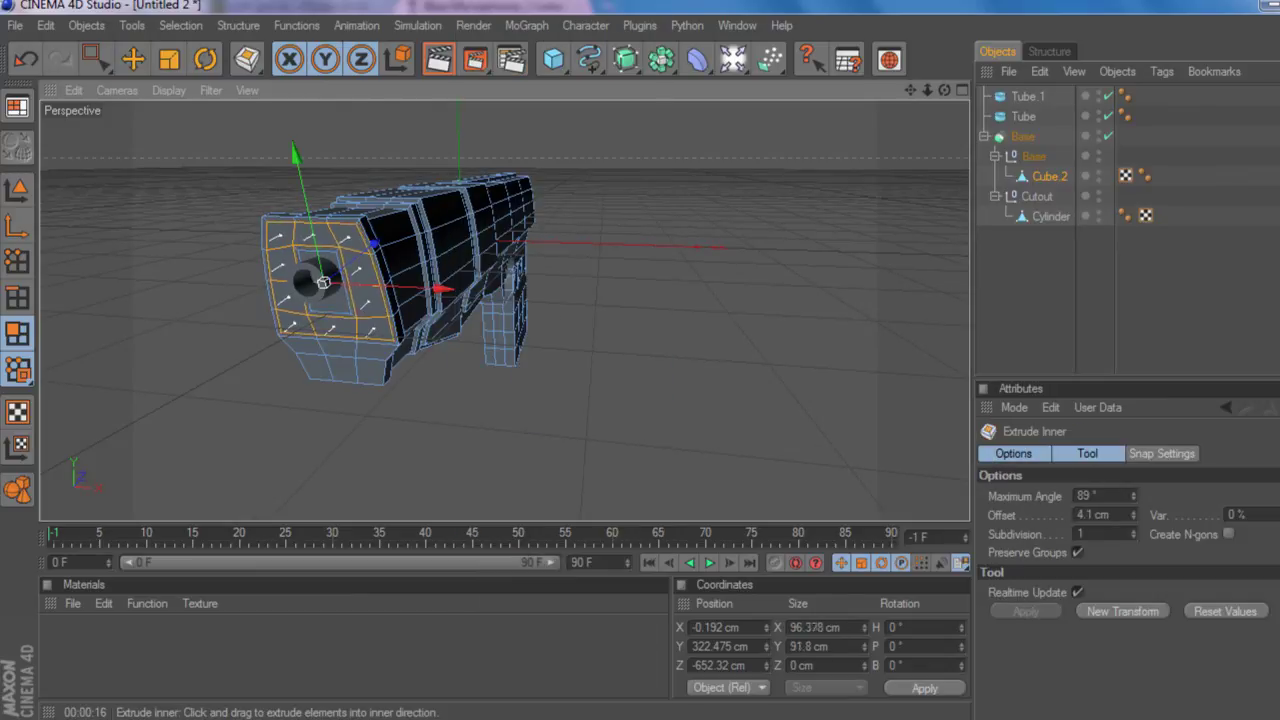
# - Extrude the inset front ring inward with an offset of about -7.7 cm and clear the object selection
pyautogui.rightClick(521, 411)
pyautogui.click(590, 337)
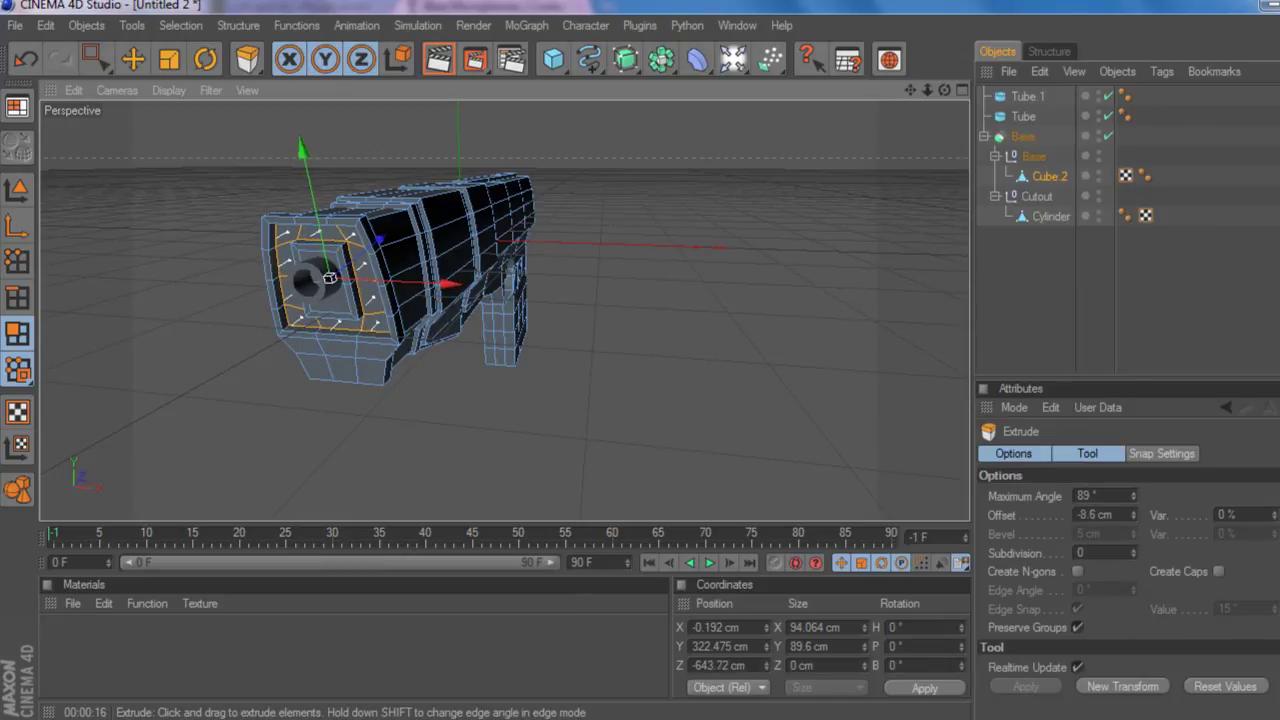
pyautogui.click(979, 291)
pyautogui.moveTo(944, 90); pyautogui.dragTo(750, 130)
pyautogui.scroll(-4, 455, 225)
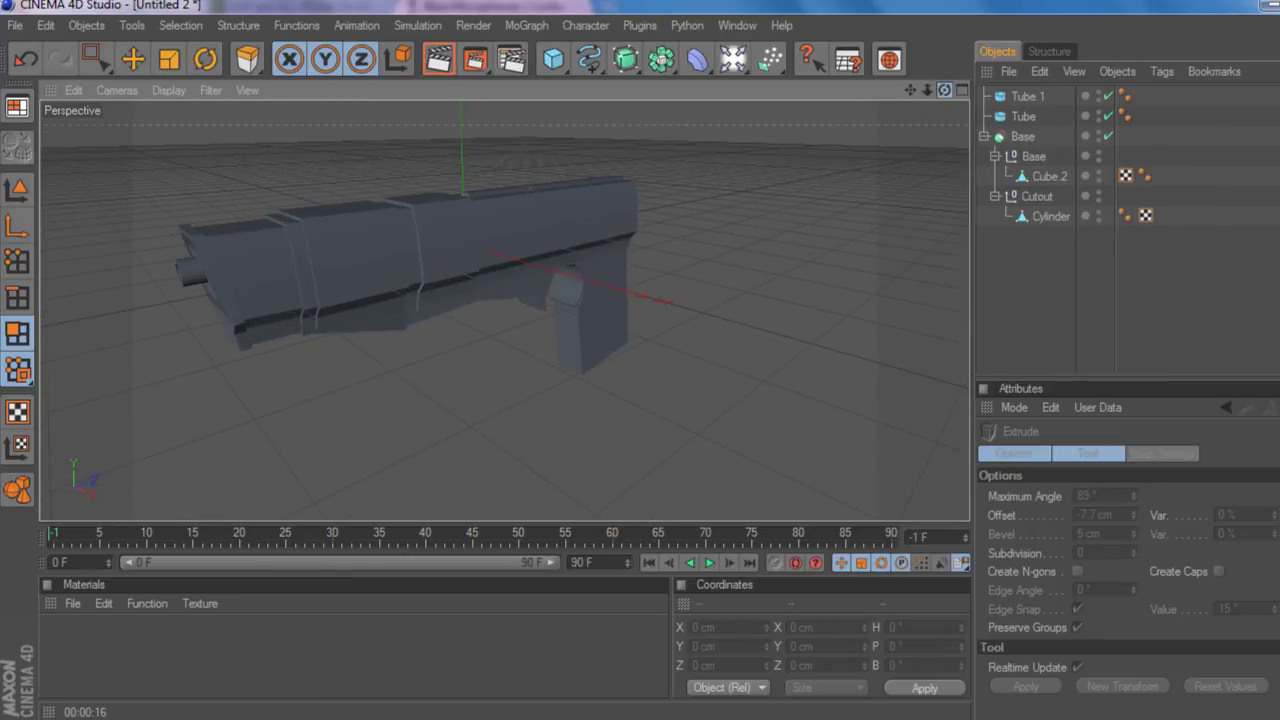
pyautogui.moveTo(944, 90); pyautogui.dragTo(910, 66)
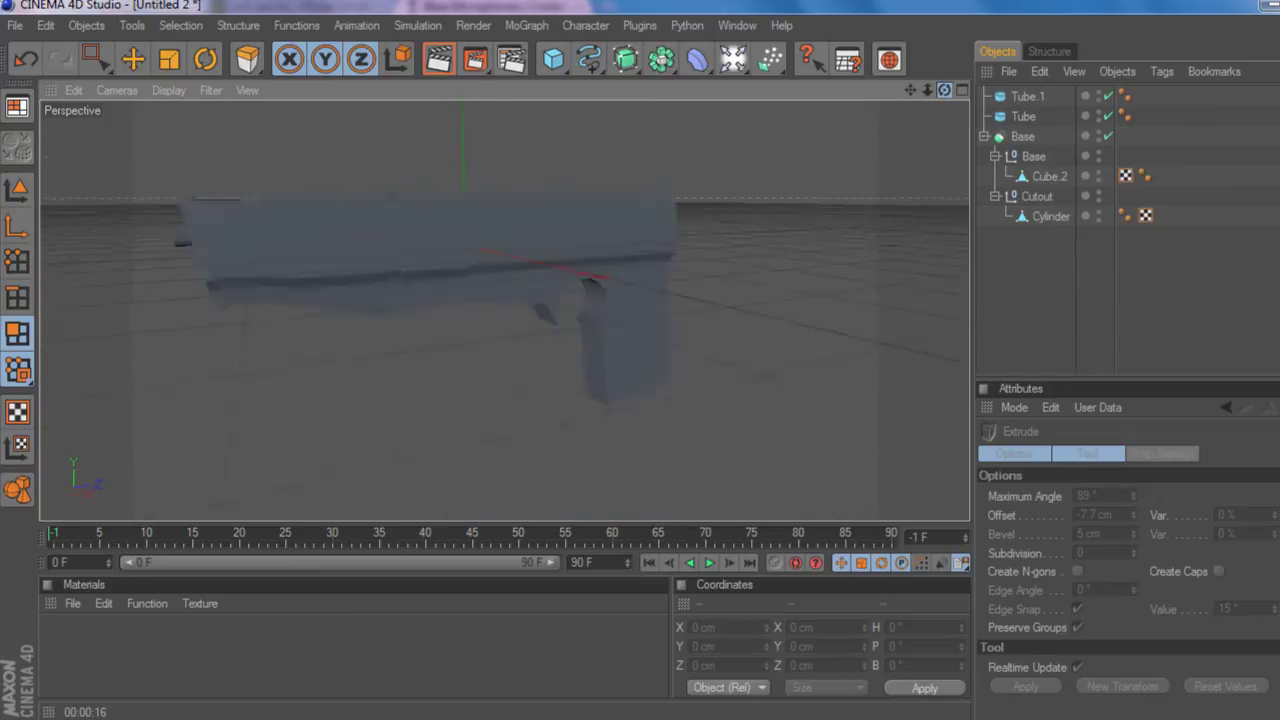
pyautogui.moveTo(704, 92); pyautogui.dragTo(966, 93)
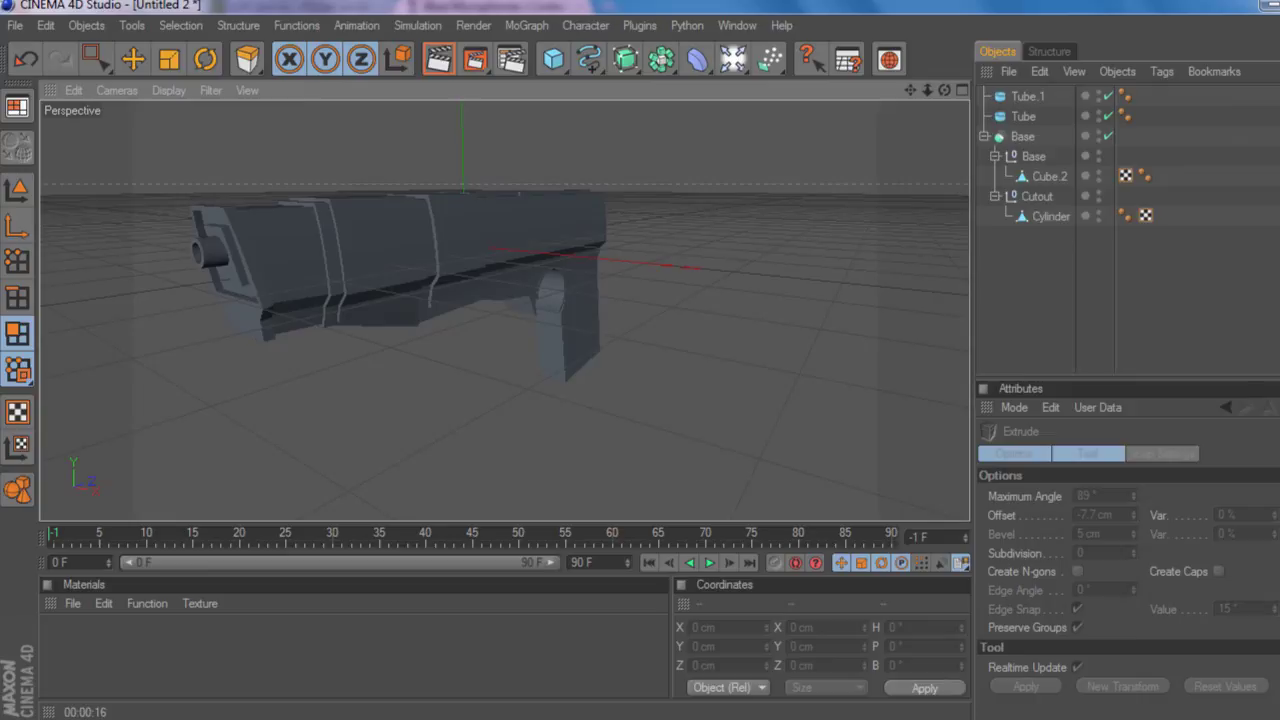
pyautogui.click(1192, 718)
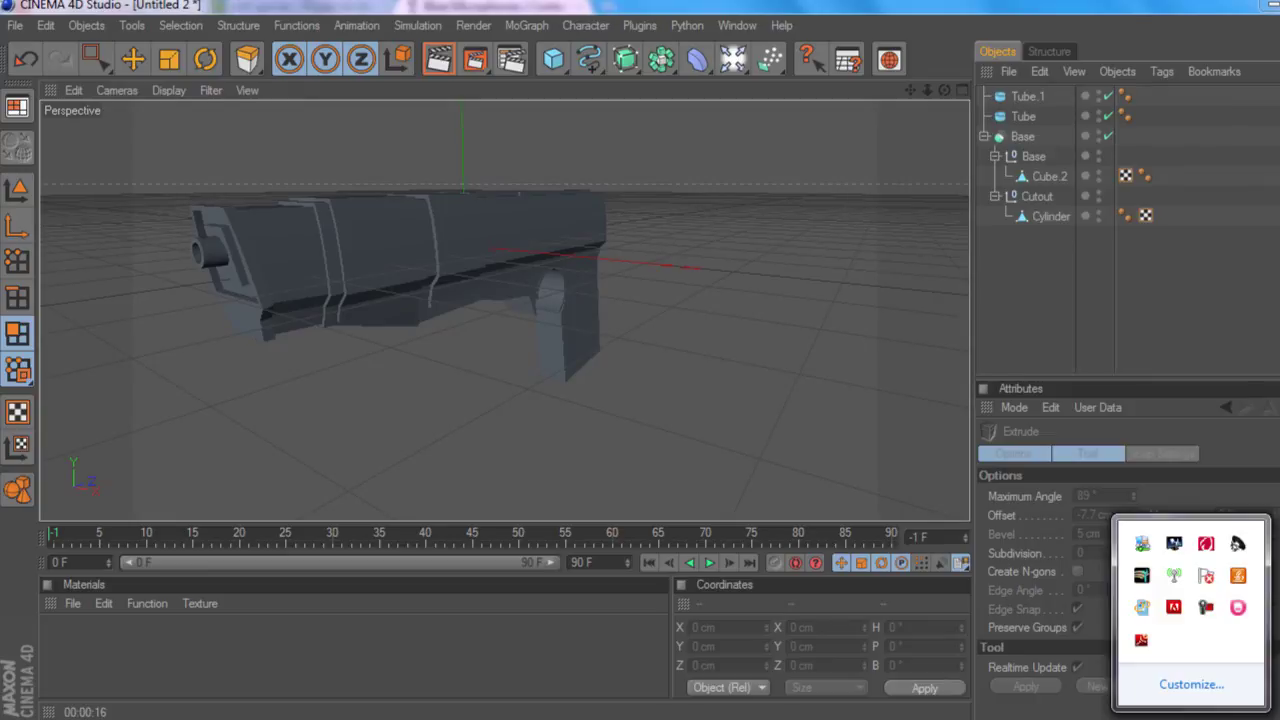